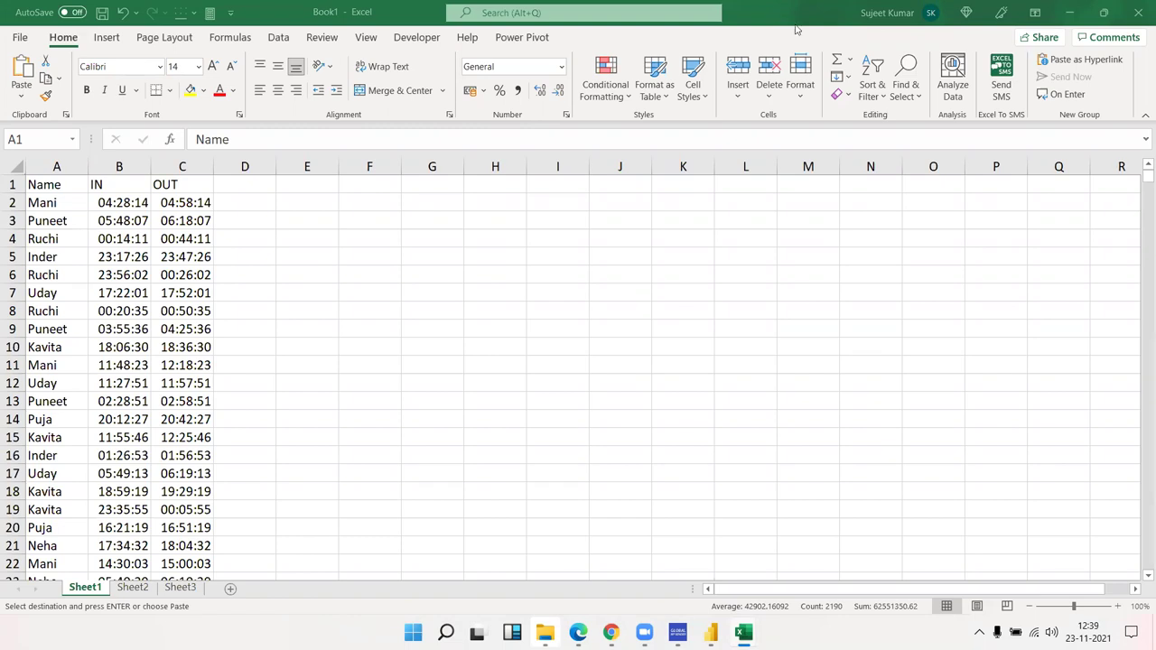
Step: Paste the copied data back and inspect the full date-time stored in B2
key("ctrl+v")
left_click(111, 200)
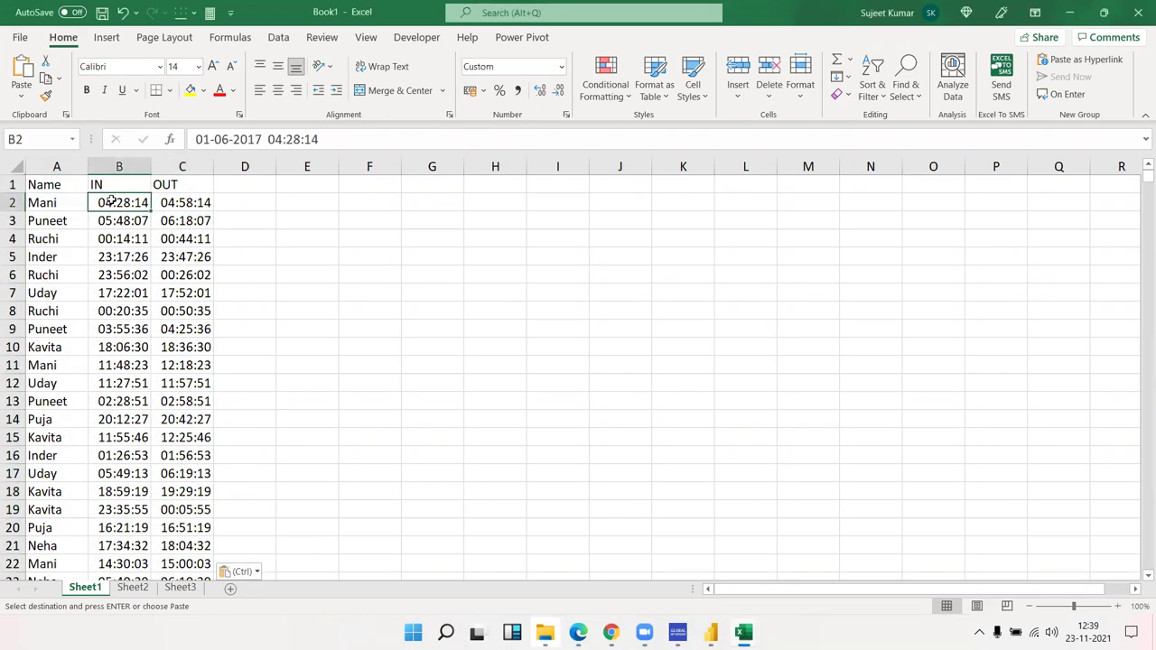
left_click_drag(351, 141, 195, 135)
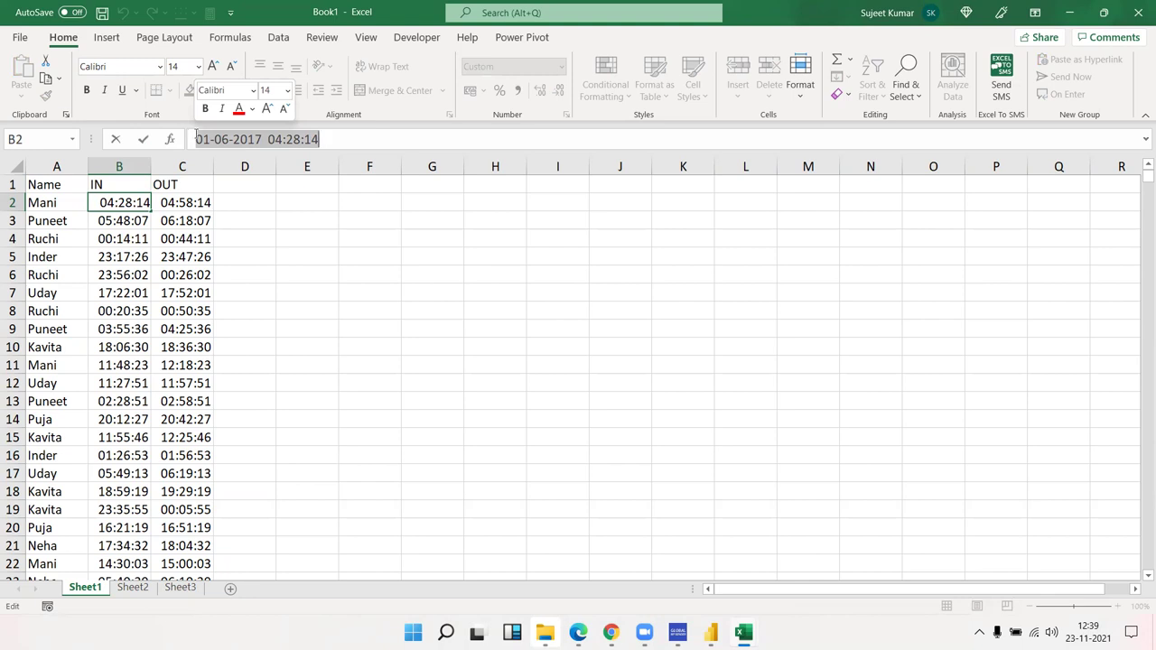
key("ctrl+c")
key("Escape")
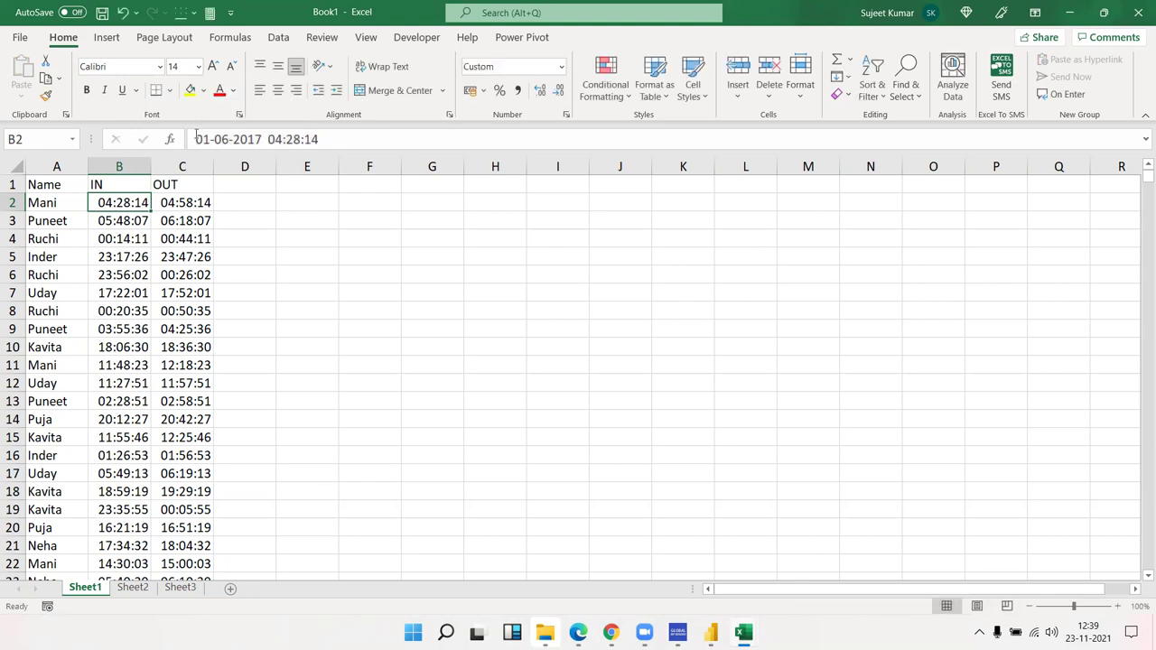
Step: Select B2:C730 and show the IN and OUT values as dates like 01-Jun-17
key("ctrl+shift+Right")
key("ctrl+shift+Down")
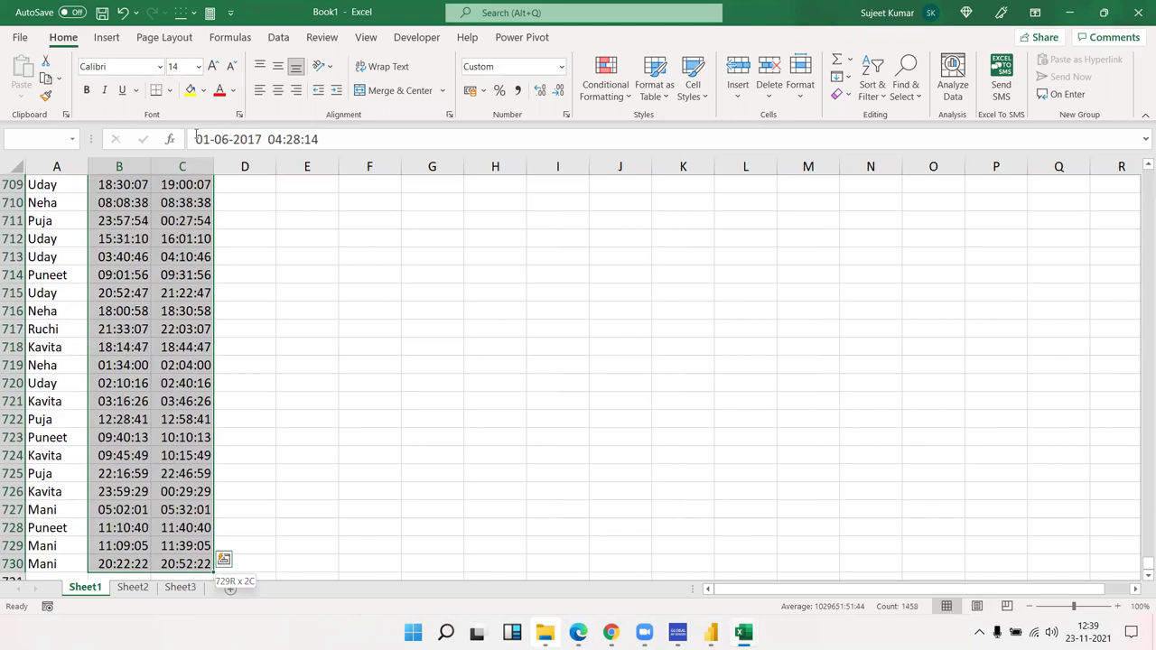
key("ctrl+BackSpace")
key("Up")
key("Down")
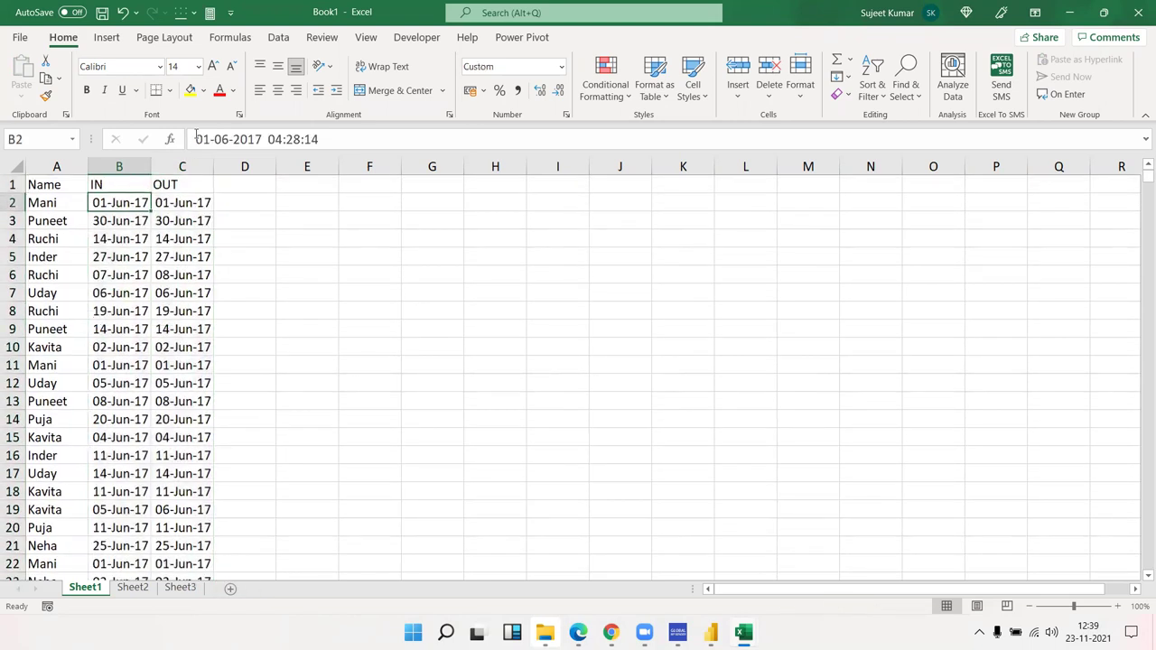
Step: Select the whole data range A1:C730
key("Left")
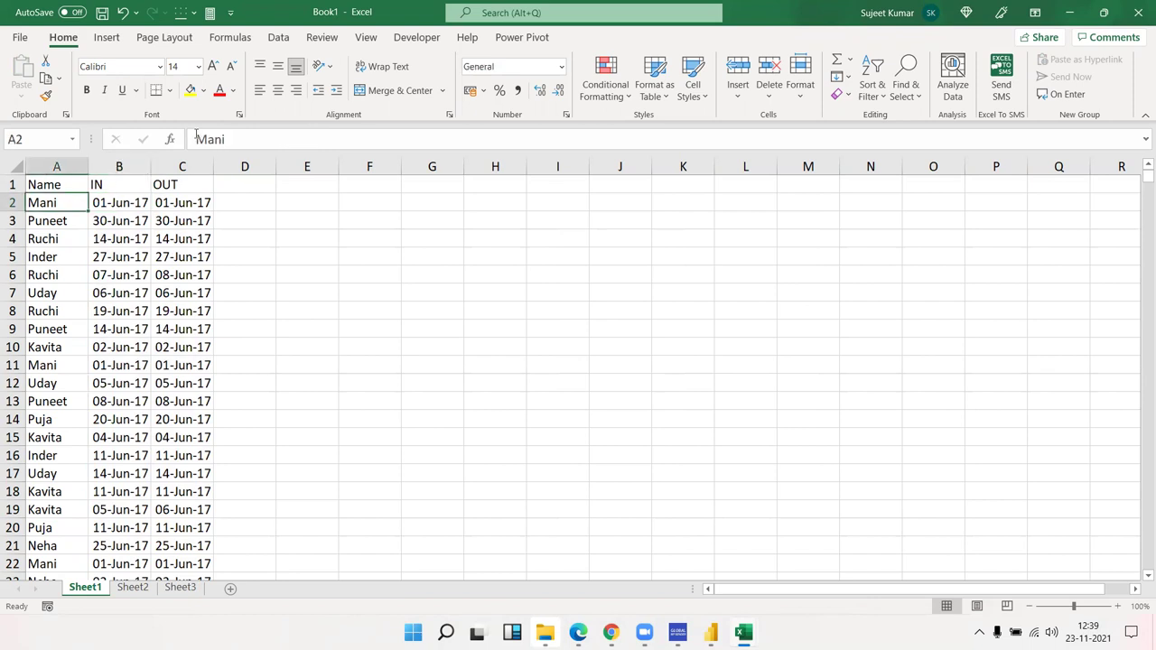
key("Up")
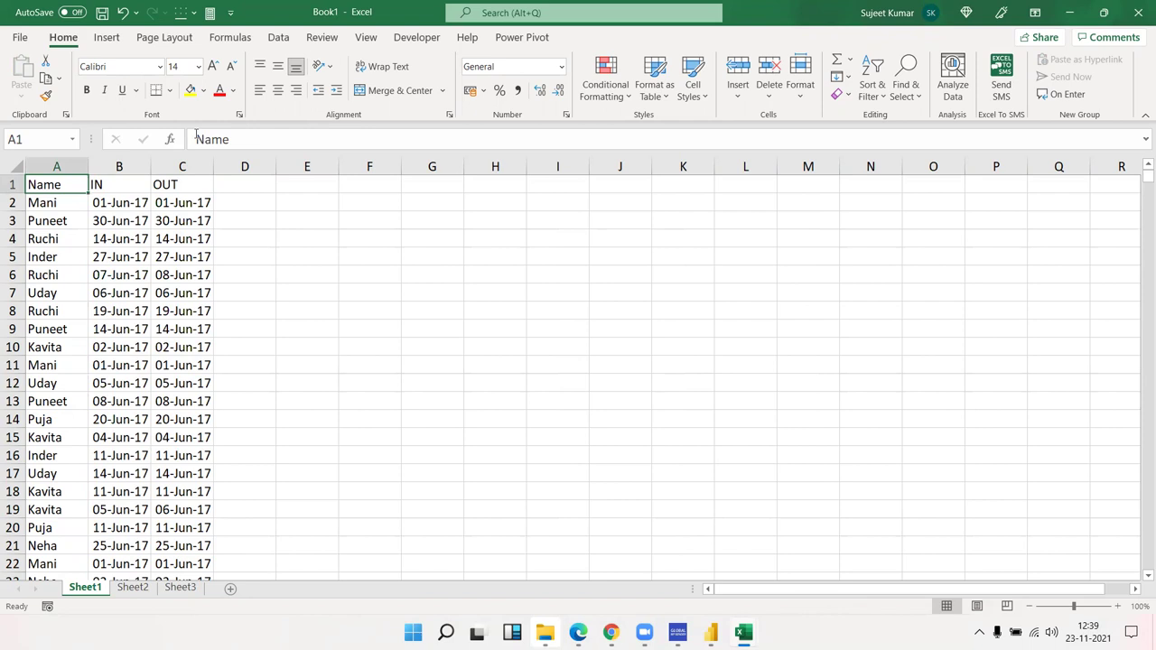
key("ctrl+shift+Right")
key("ctrl+shift+Down")
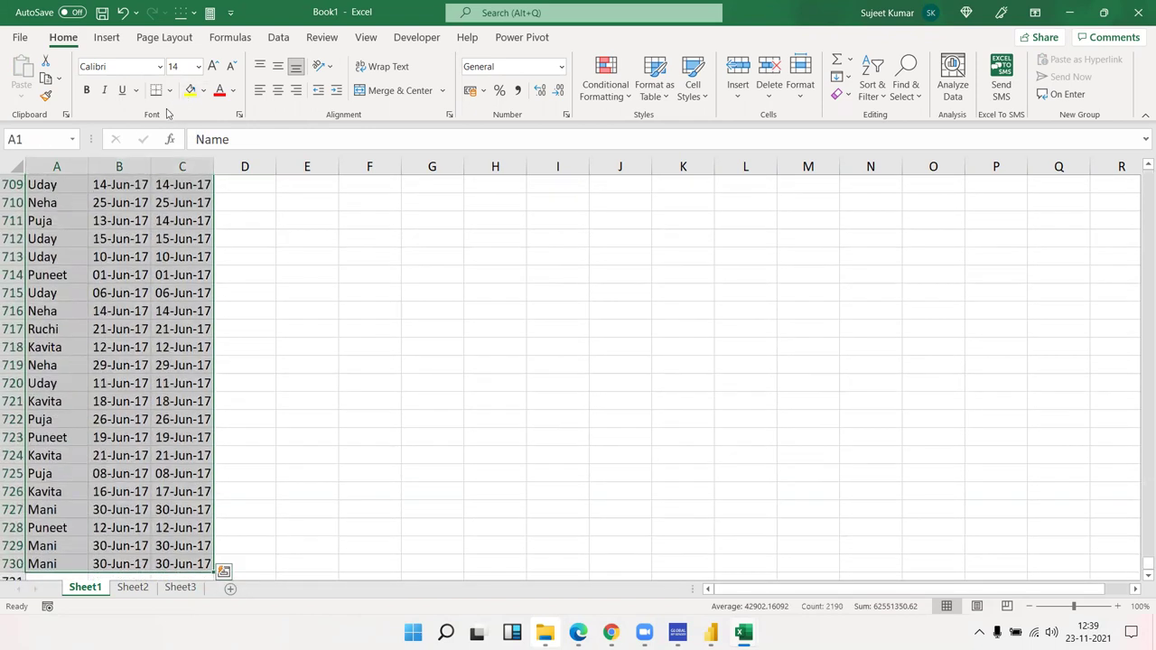
Step: Insert a PivotTable from the attendance data on a new worksheet
left_click(106, 37)
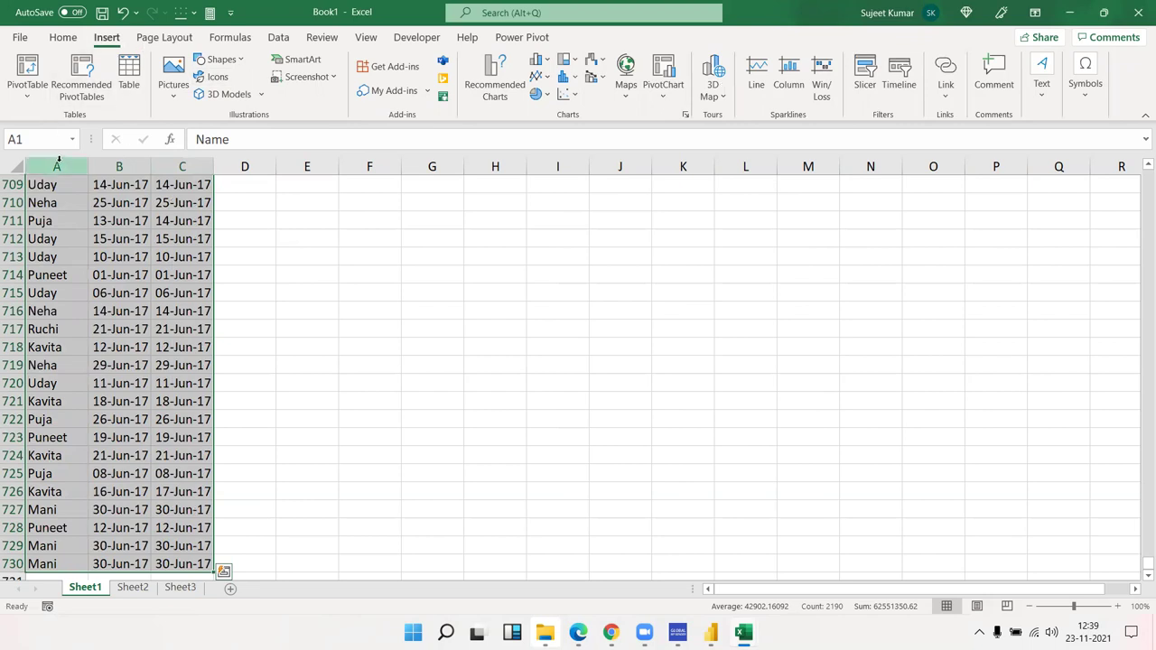
left_click(28, 72)
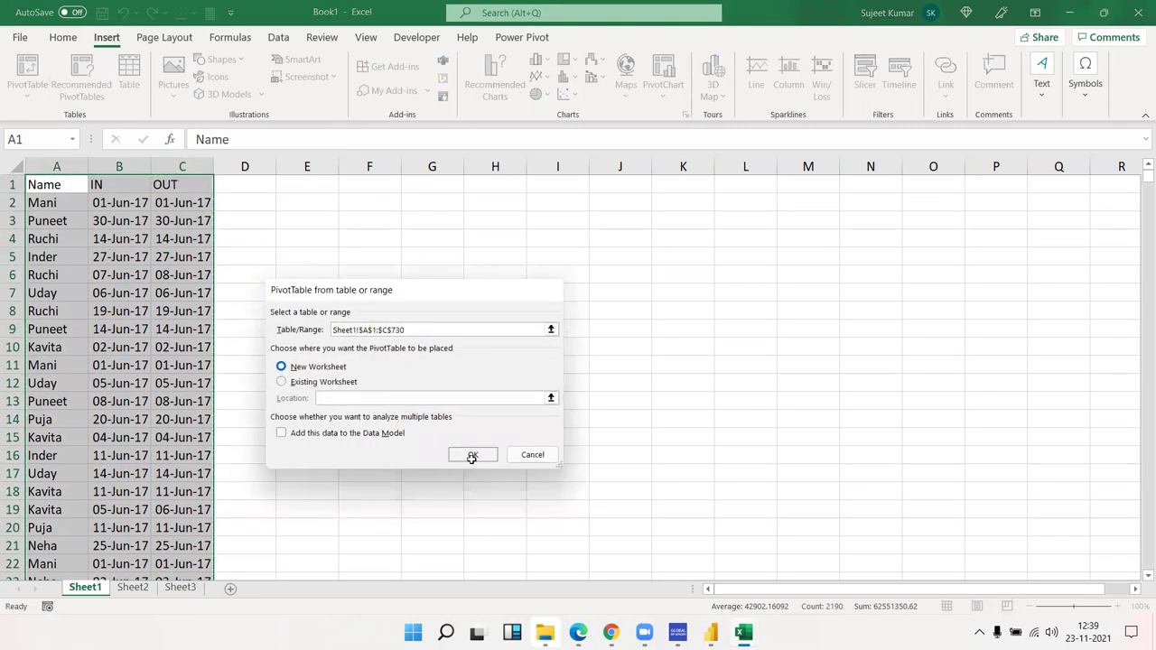
left_click(472, 456)
Step: Put Name in Rows and IN in Columns, then ungroup the IN date labels
left_click_drag(947, 257, 956, 522)
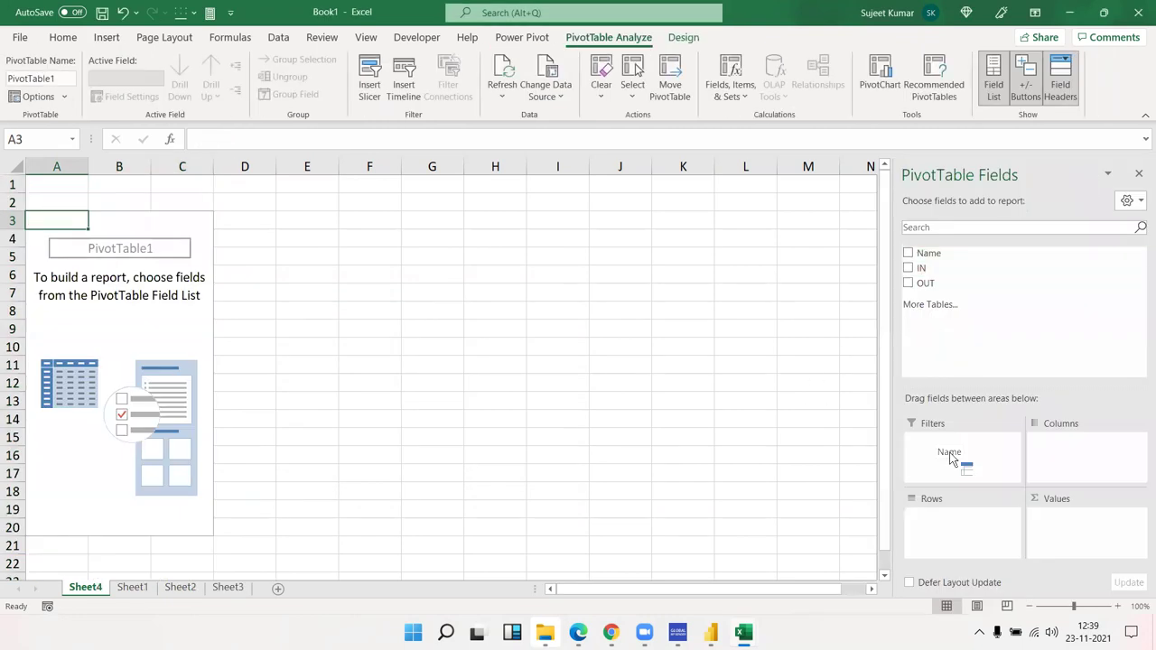
left_click_drag(933, 271, 1064, 443)
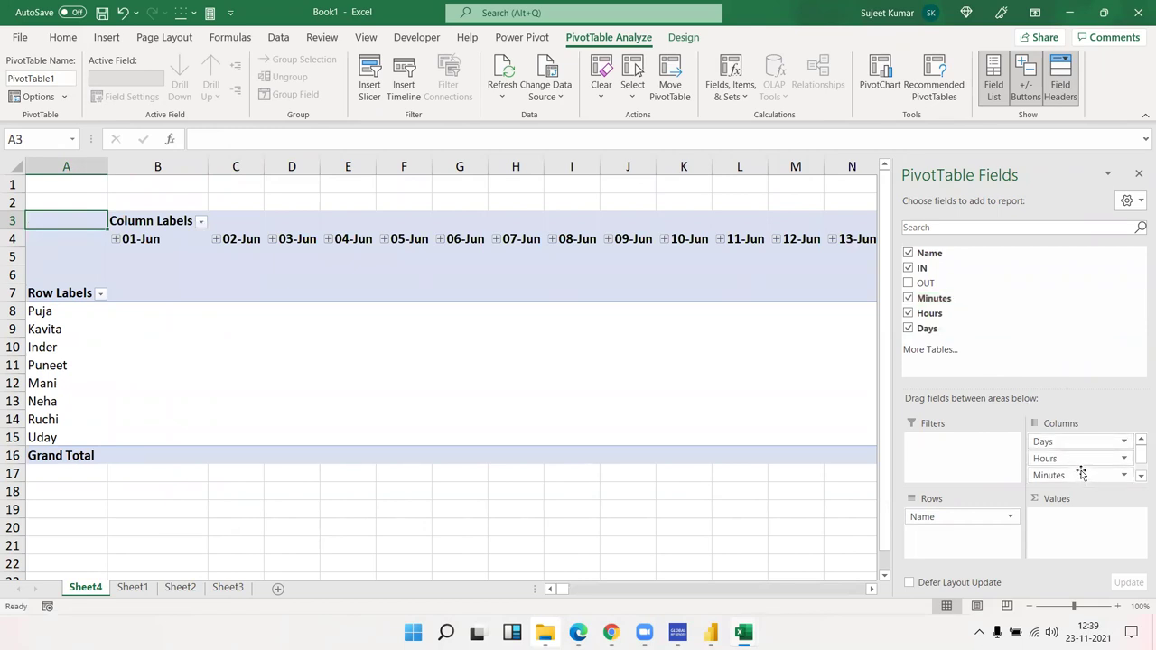
left_click(142, 238)
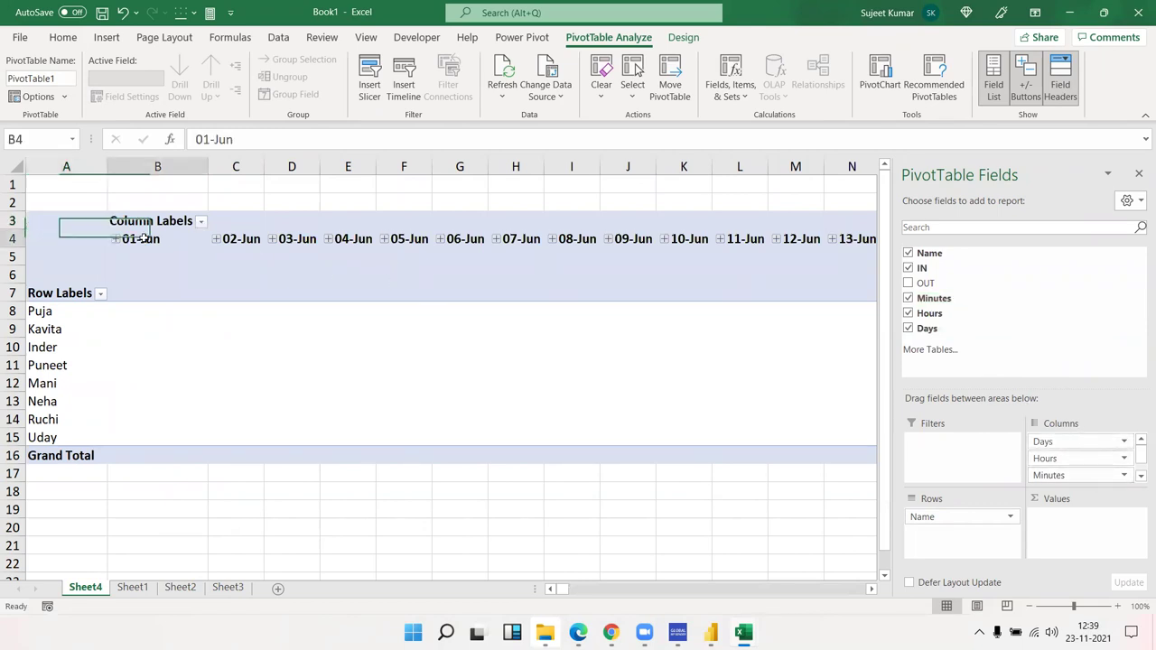
right_click(143, 239)
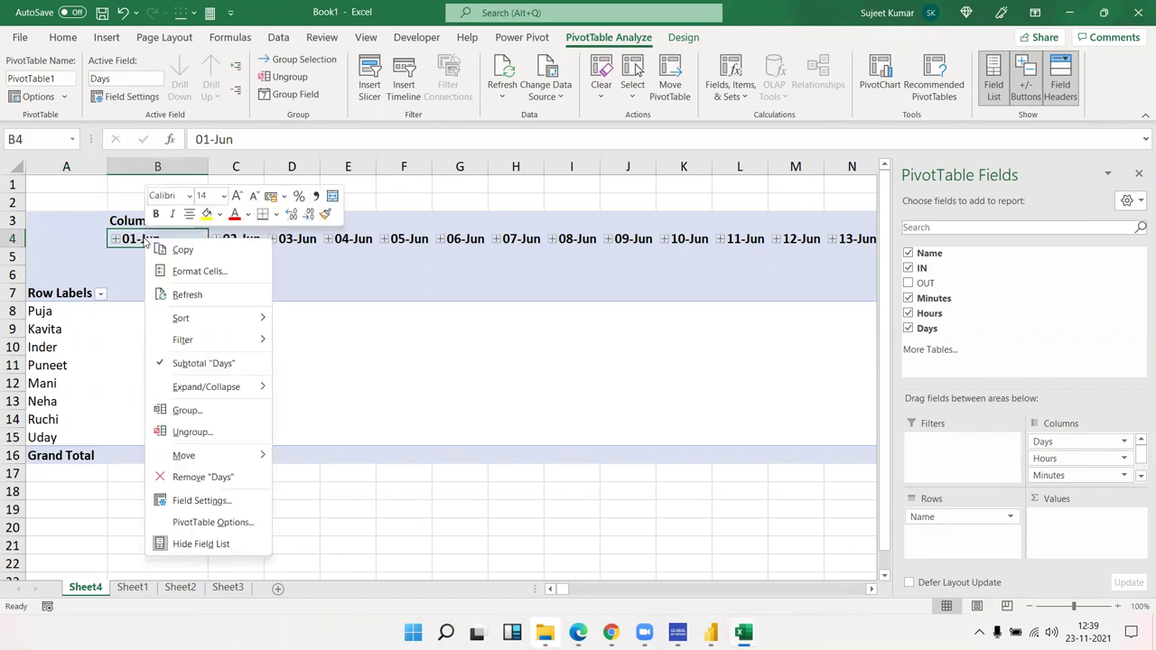
left_click(221, 432)
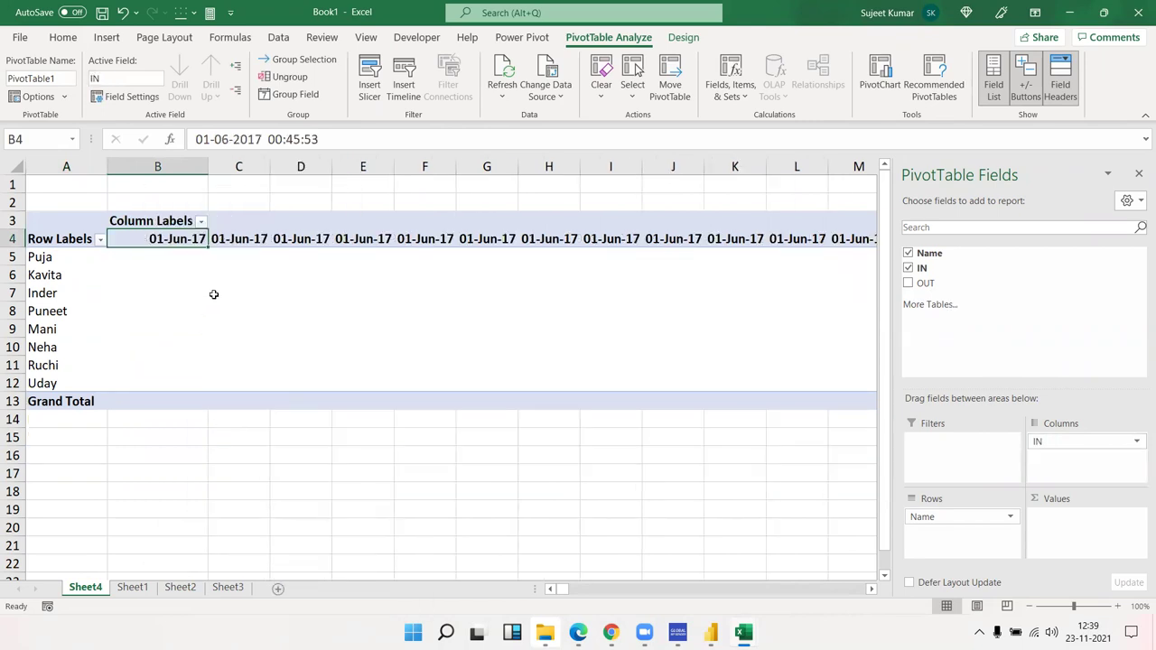
left_click_drag(200, 238, 315, 242)
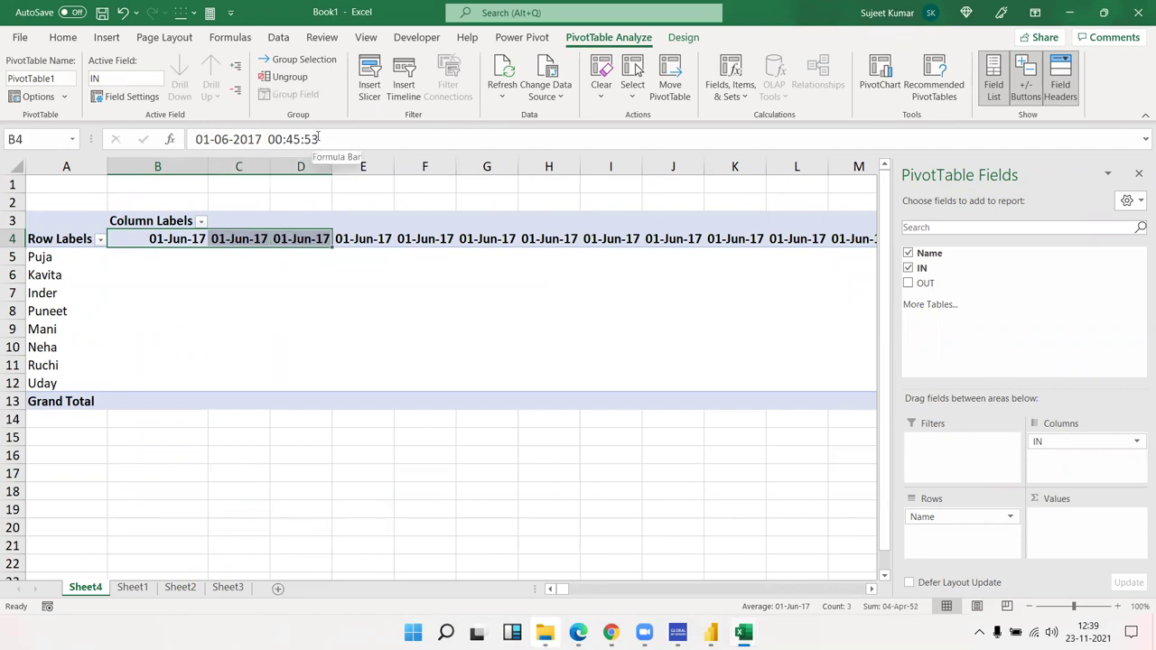
Step: Group the IN column labels from B4 by Days only, giving 01-Jun, 02-Jun onward
left_click(188, 238)
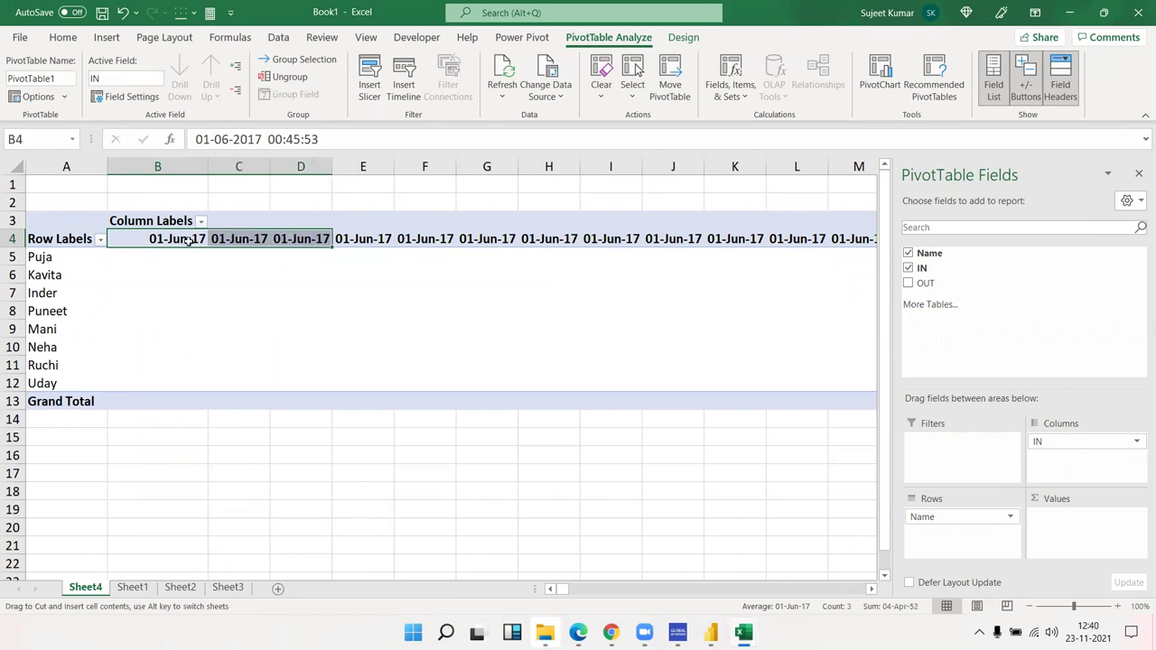
right_click(188, 239)
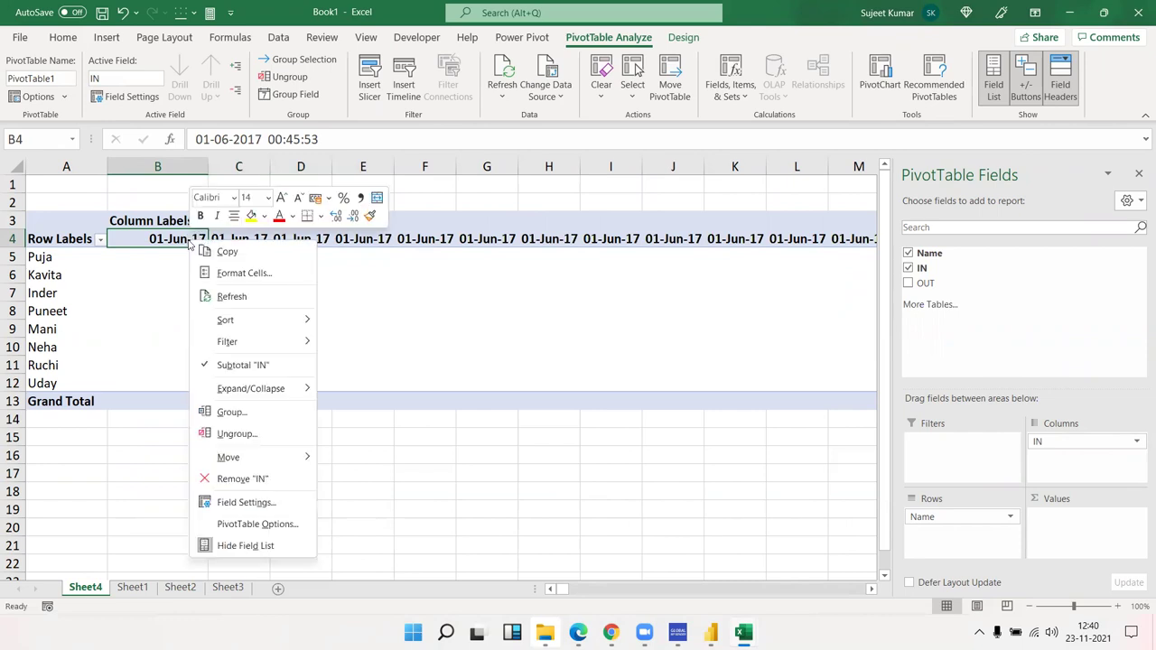
left_click(285, 413)
left_click(215, 417)
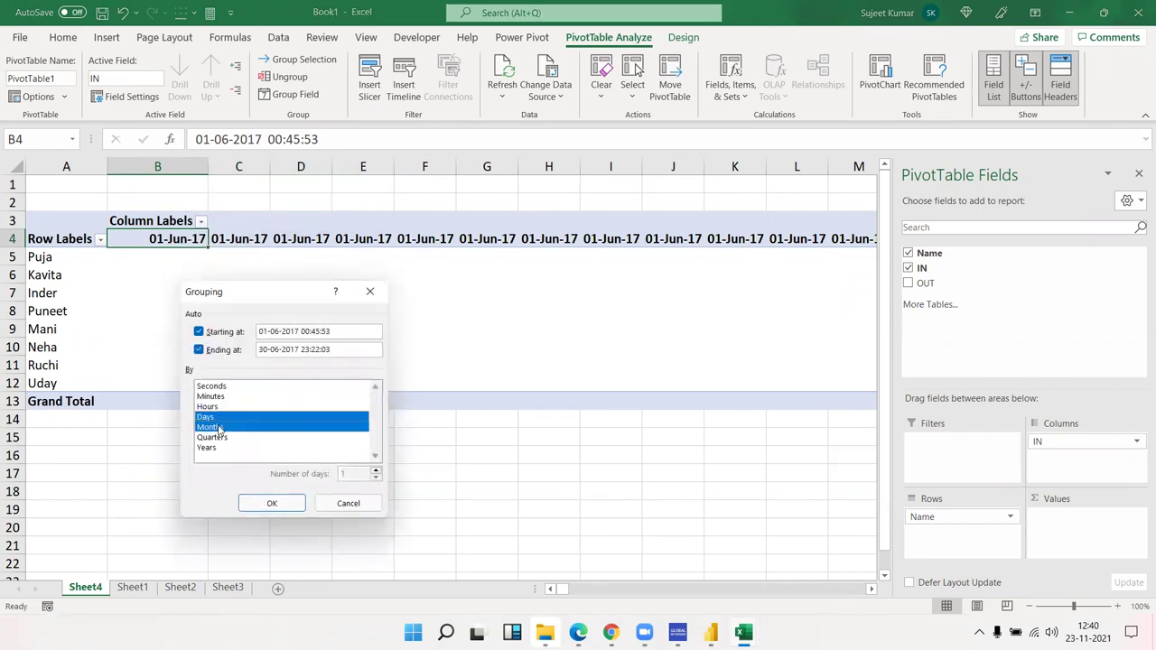
left_click(219, 428)
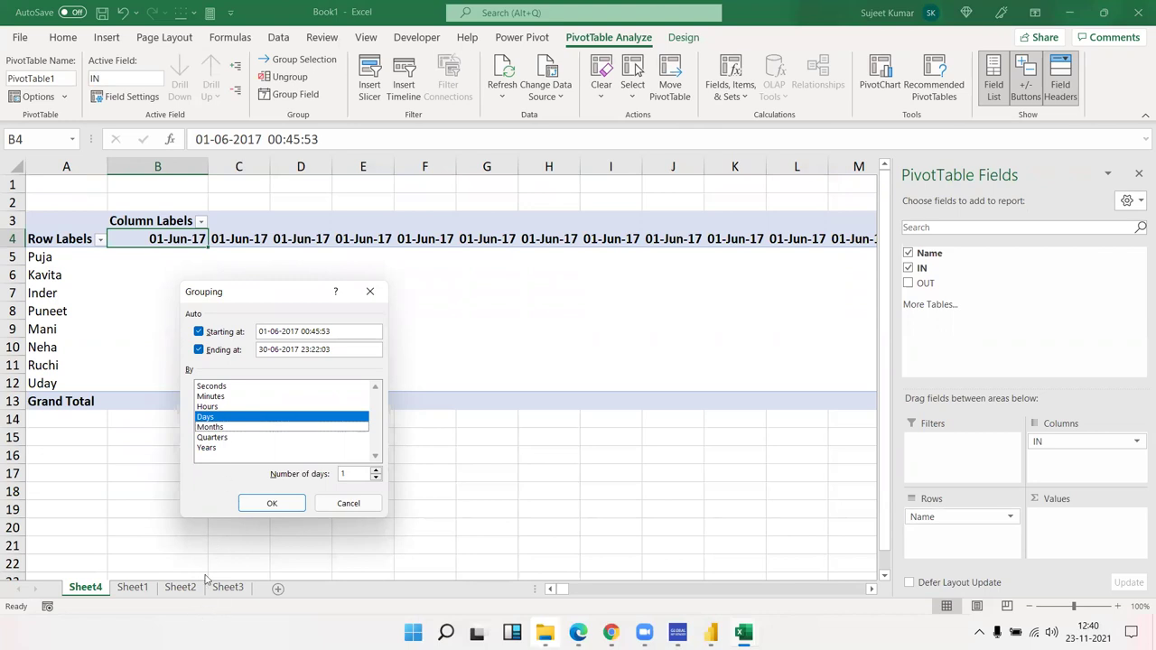
left_click(271, 504)
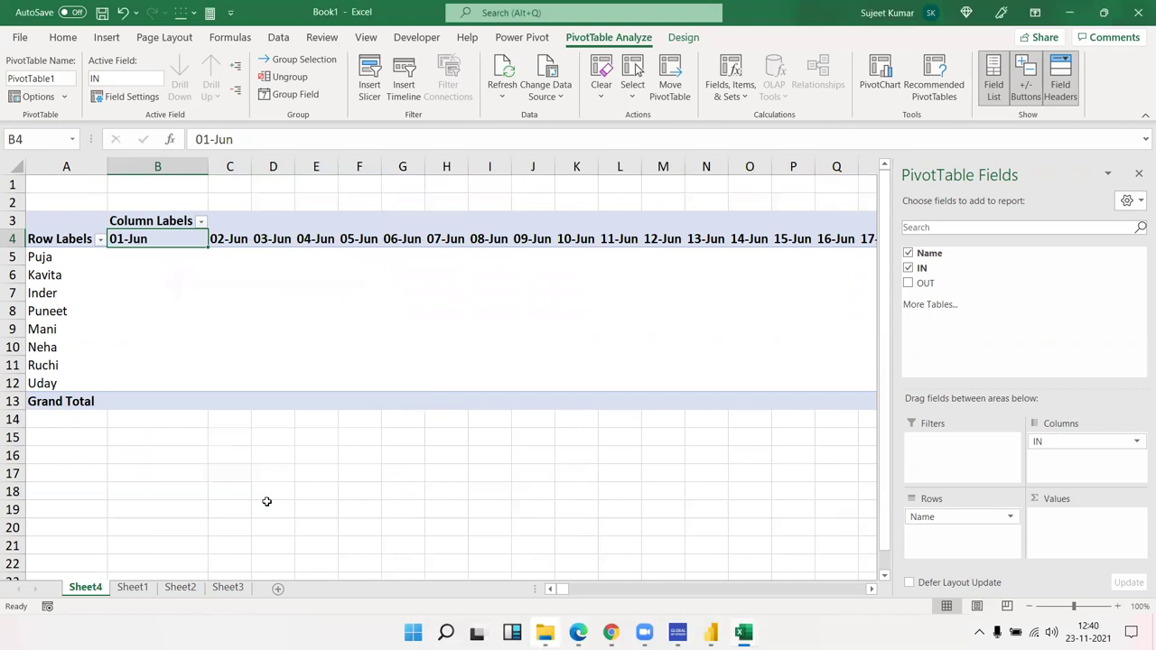
Step: Add IN and OUT to the pivot Values, giving Count of IN and Count of OUT per day
key("Right")
key("Right")
key("Right")
key("Right")
key("Right")
key("Right")
key("Right")
key("Right")
key("Right")
key("Right")
key("Right")
key("Right")
key("Right")
key("Right")
key("Right")
key("Right")
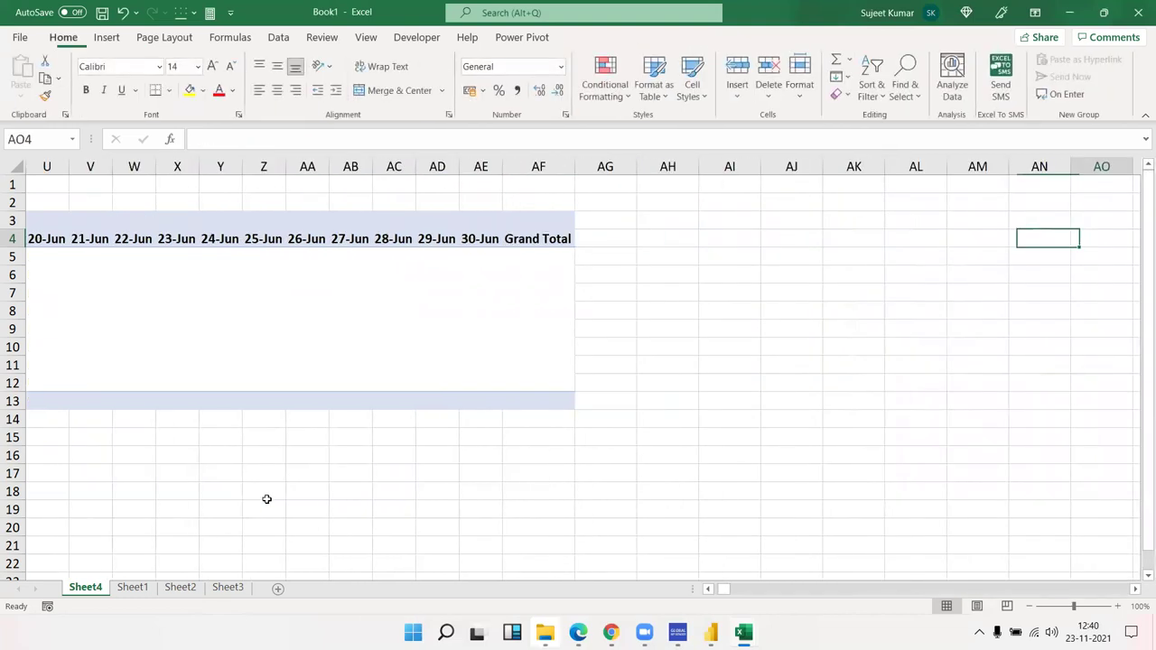
key("Right")
key("Right")
key("Left")
key("Left")
key("Left")
key("Left")
key("Left")
key("Left")
key("Left")
key("Left")
key("Left")
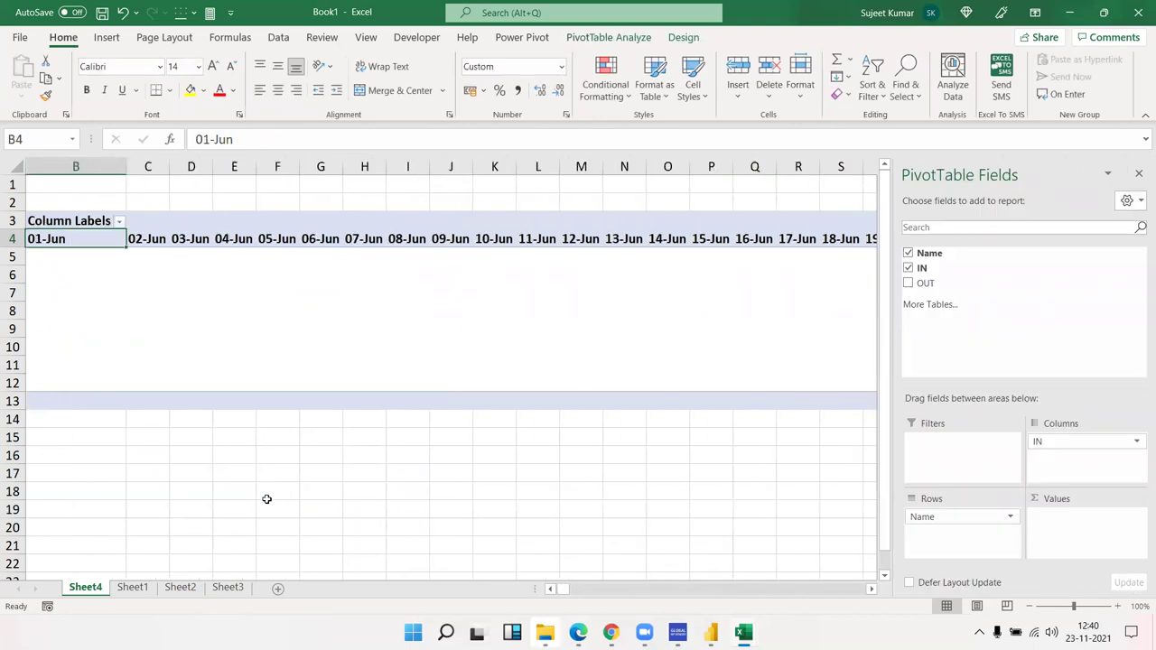
key("Left")
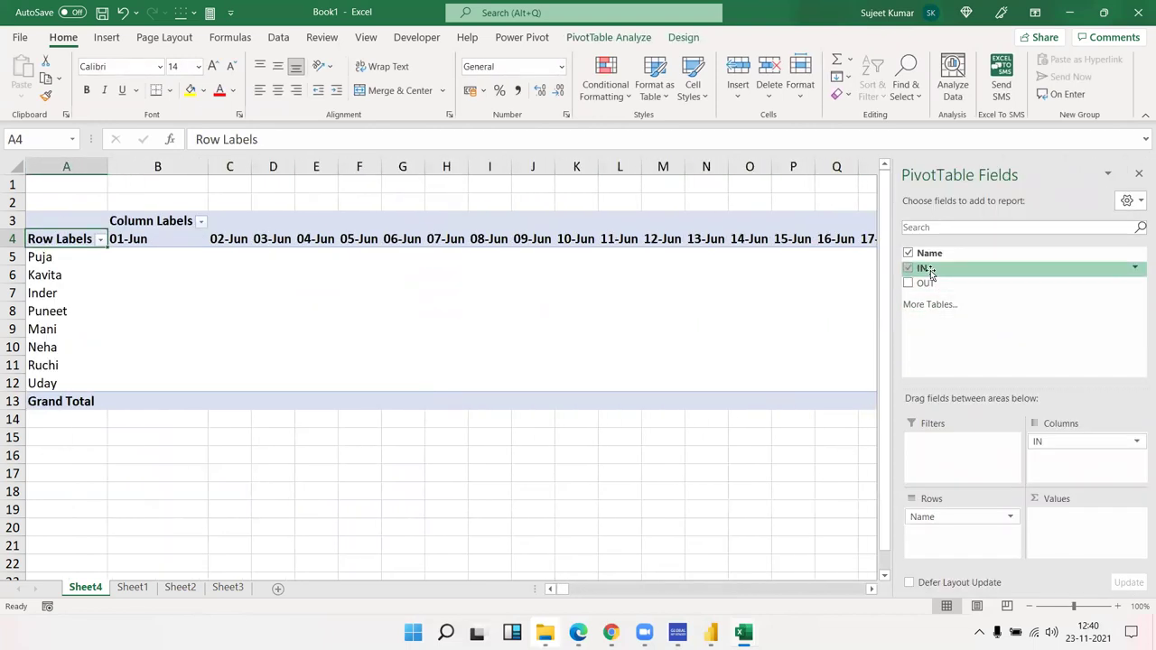
left_click_drag(930, 273, 1084, 524)
left_click_drag(923, 282, 1045, 521)
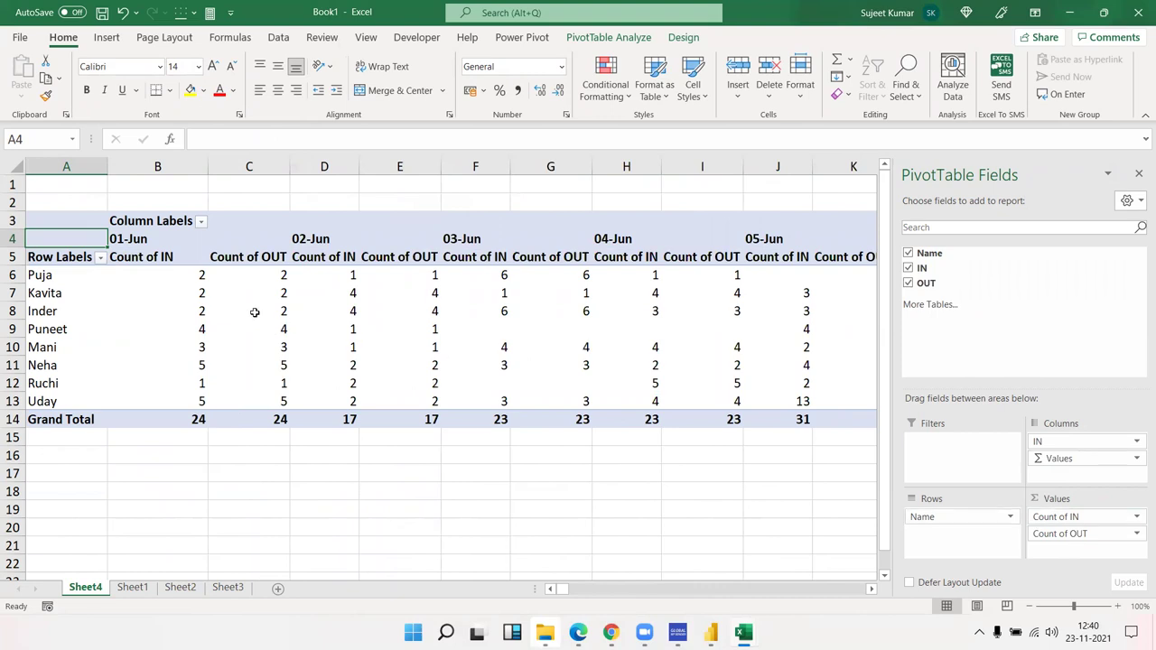
Step: Check B2 on Sheet1 as a serial number, undo it, and return to Sheet4
left_click(132, 587)
left_click(112, 202)
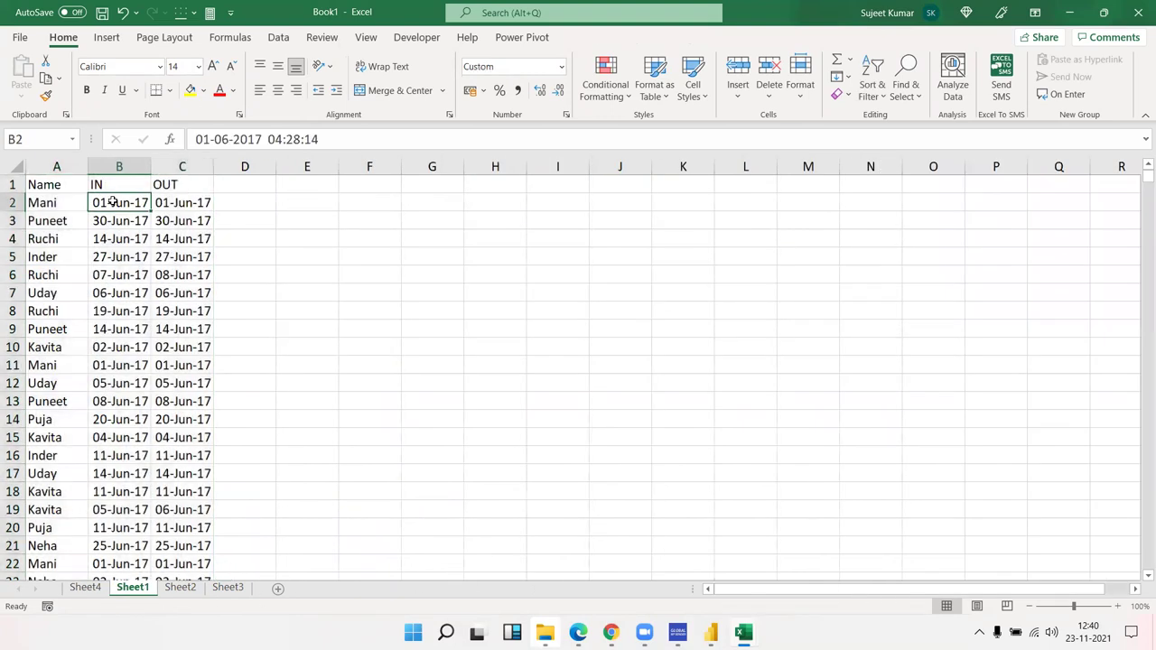
key("ctrl+shift+grave")
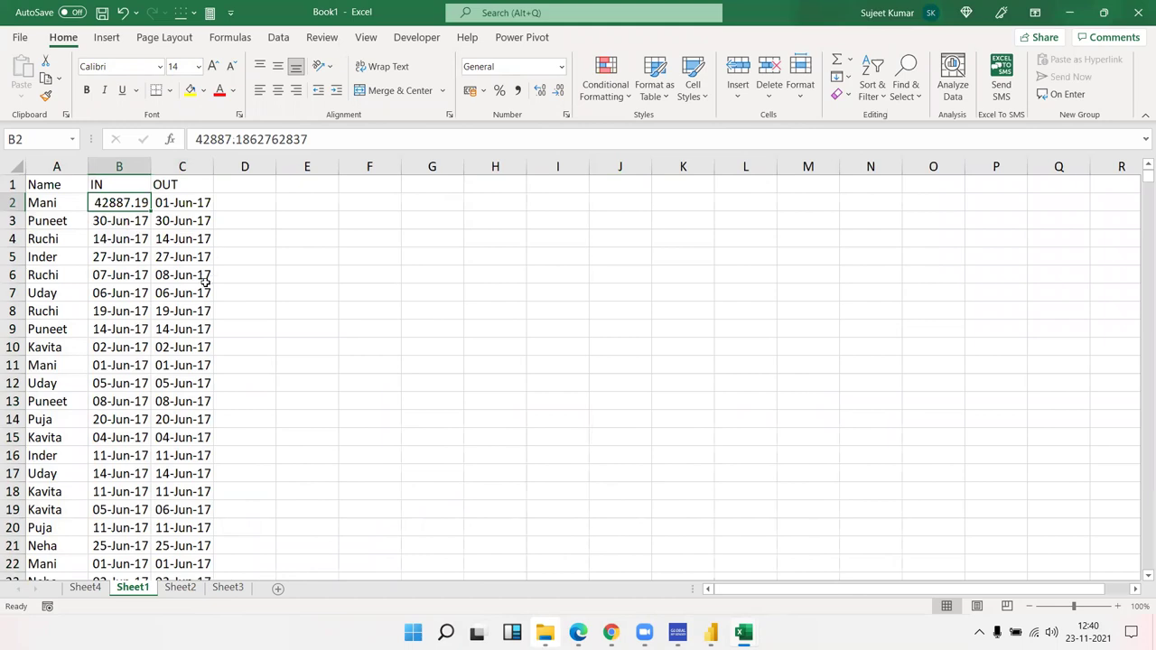
key("ctrl+z")
left_click(85, 587)
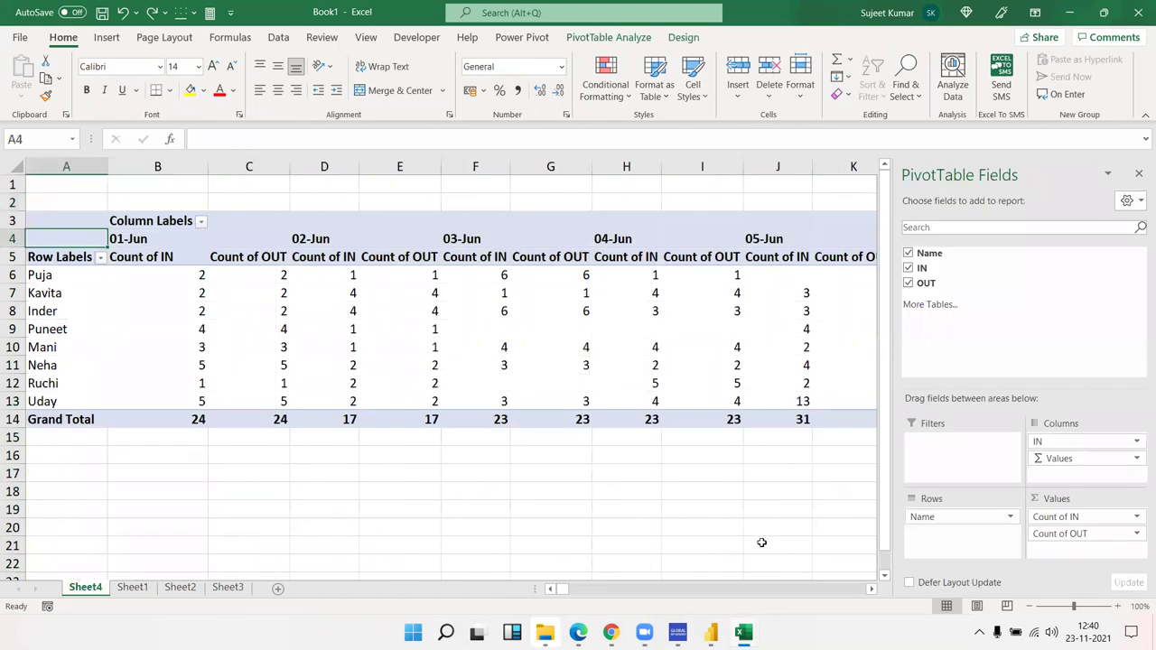
Step: Change the IN value field to summarize by Min
left_click(1129, 516)
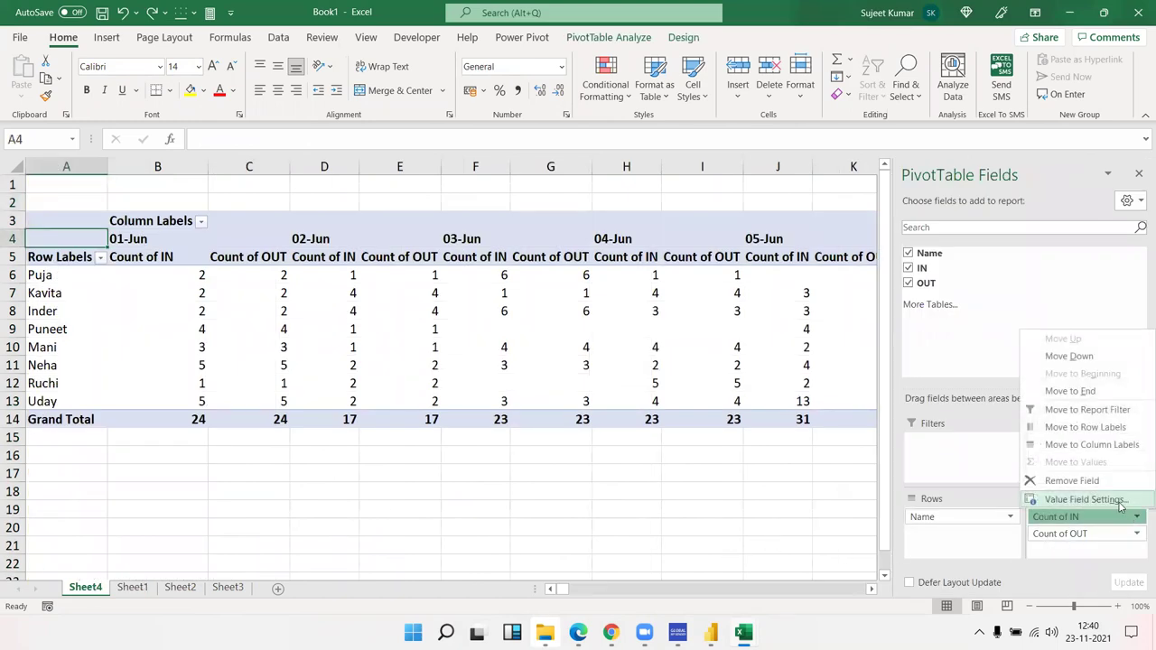
left_click(1121, 502)
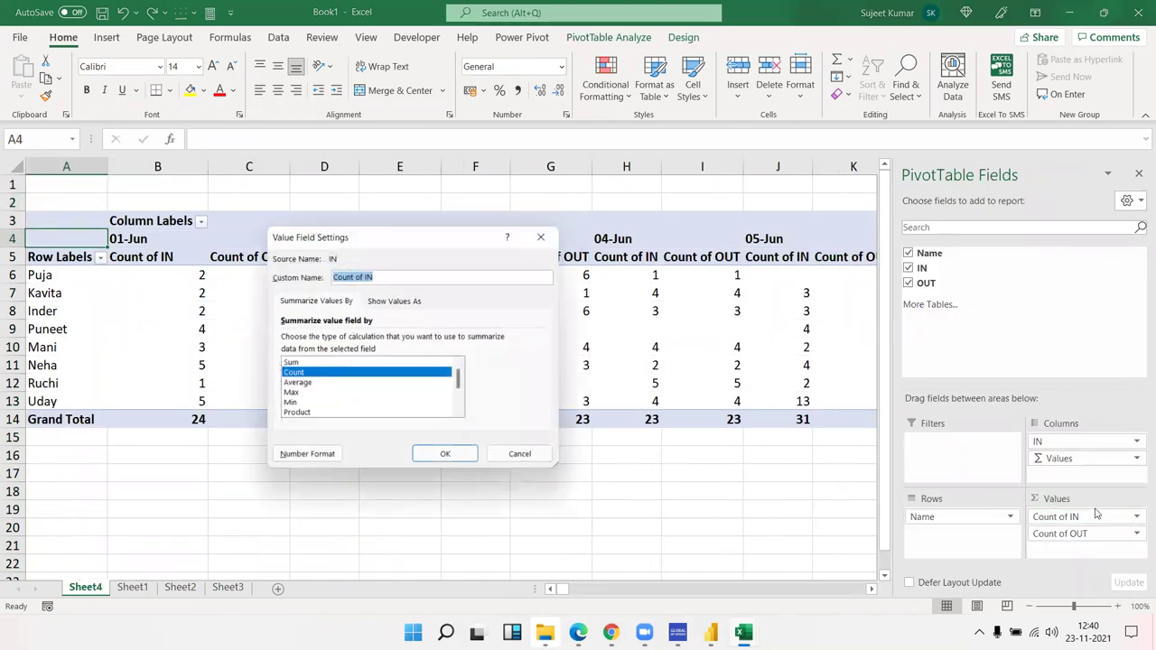
left_click(290, 395)
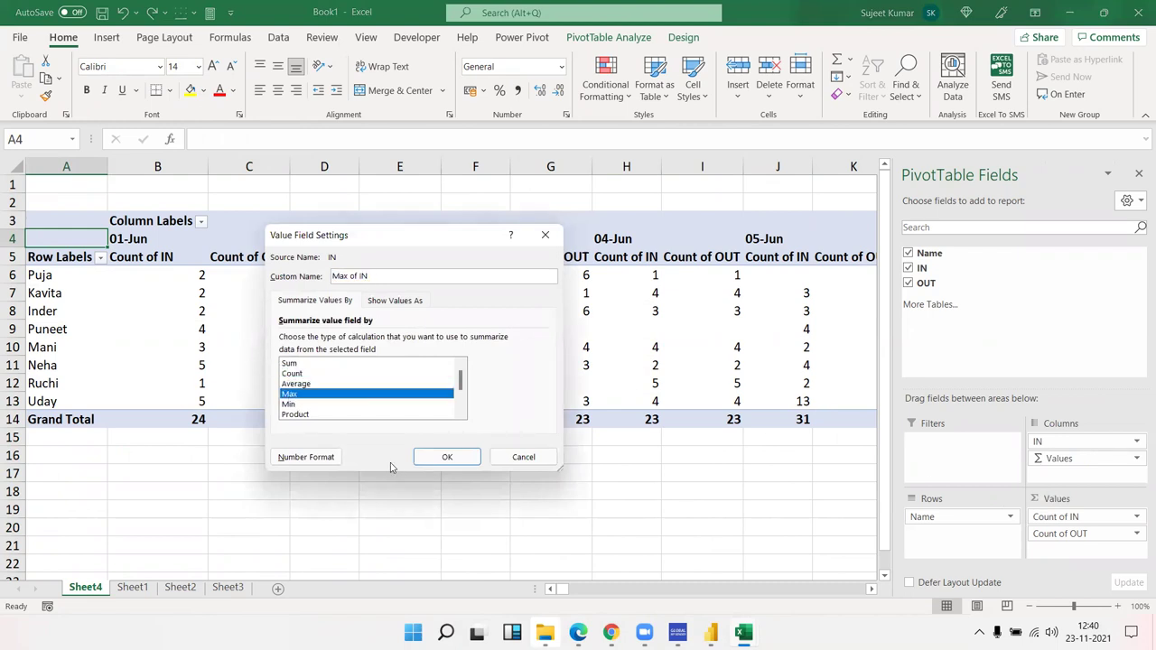
left_click(305, 405)
left_click(457, 465)
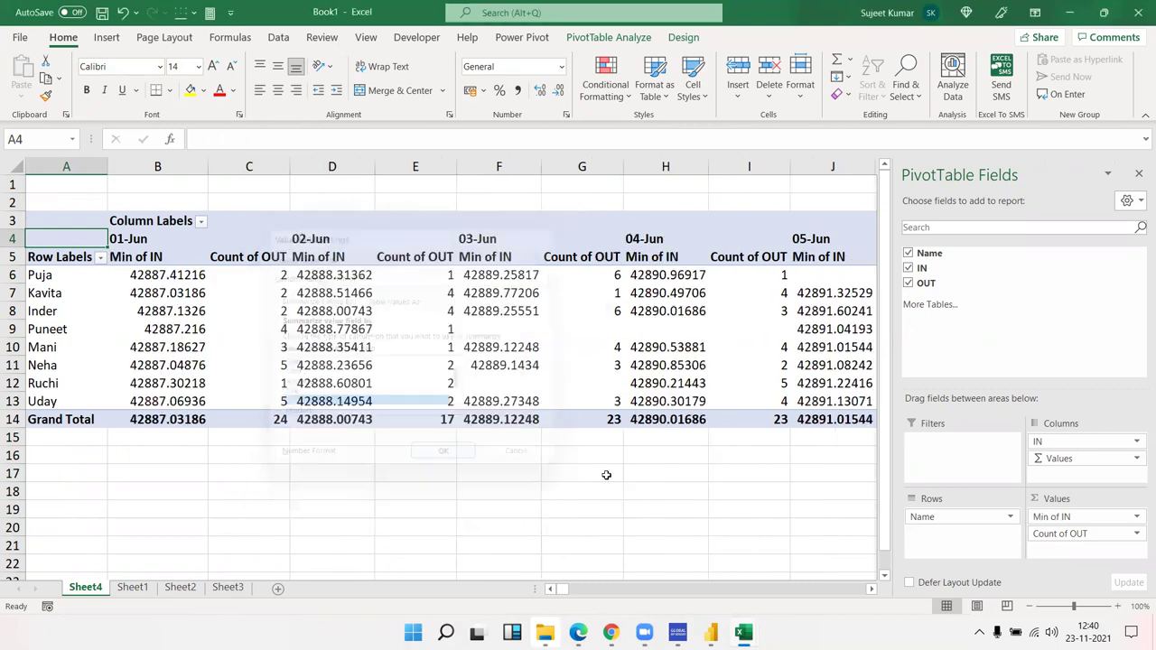
Step: Change the OUT value field to summarize by Max
left_click(1075, 535)
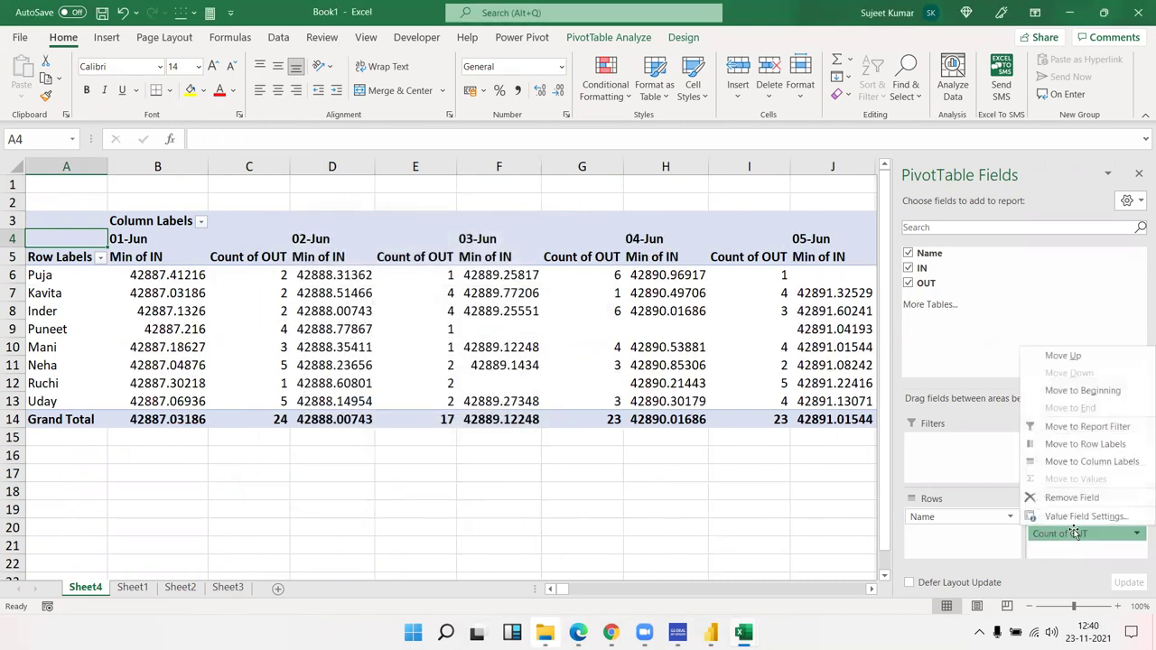
left_click(1075, 537)
left_click(1074, 536)
left_click(1071, 517)
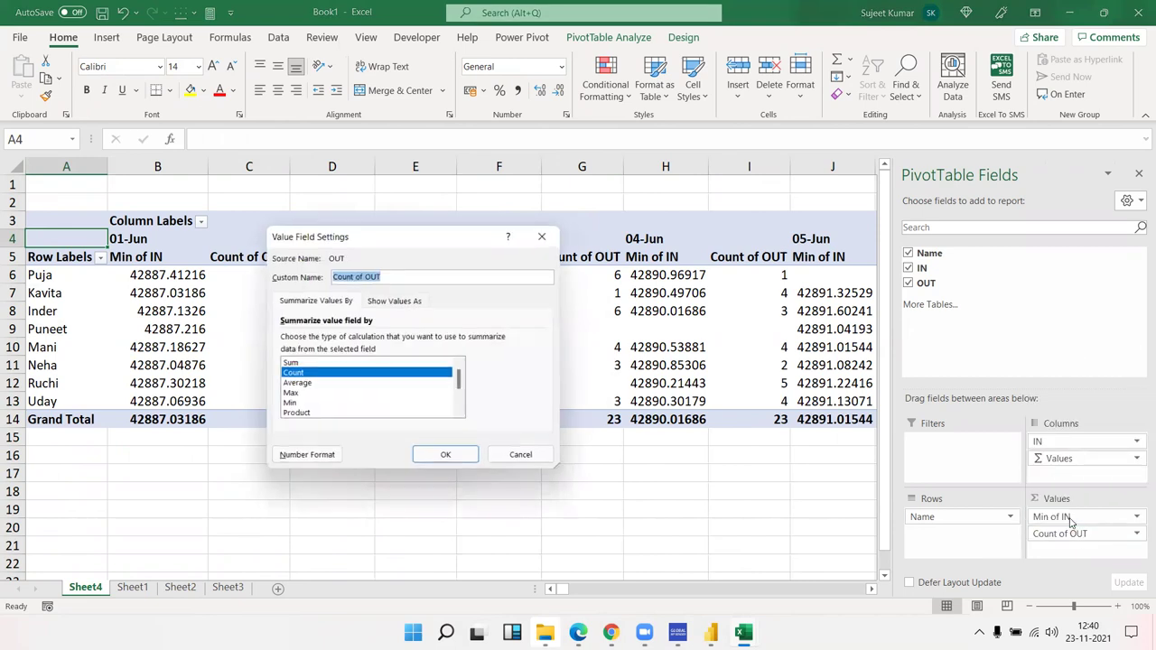
left_click(299, 397)
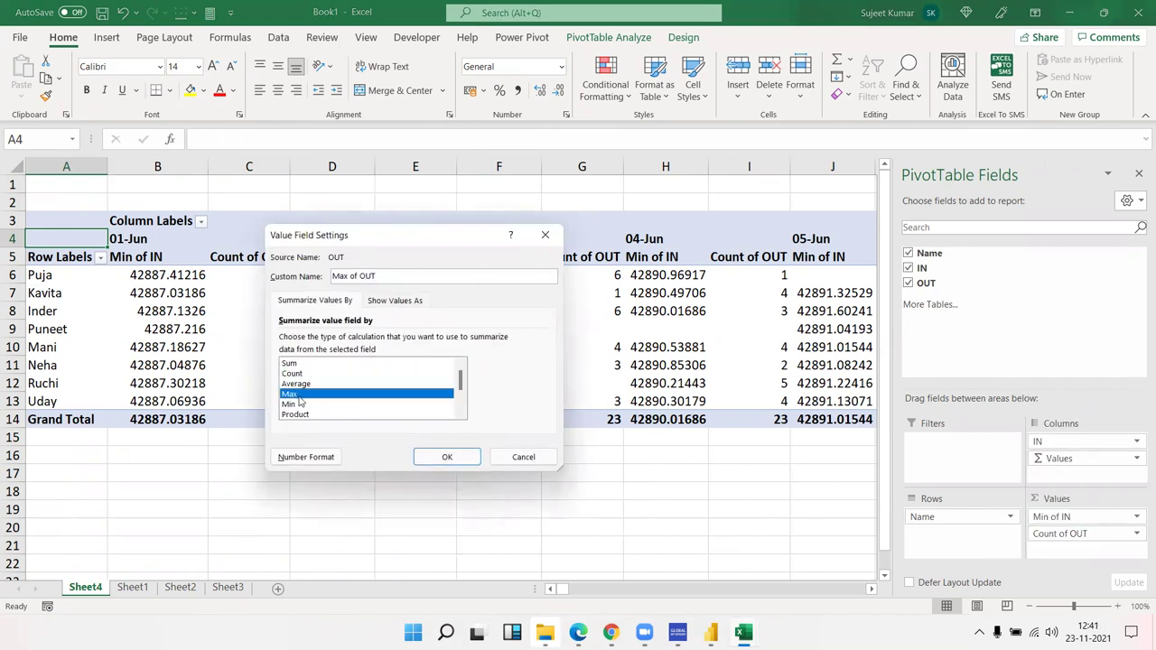
left_click(447, 461)
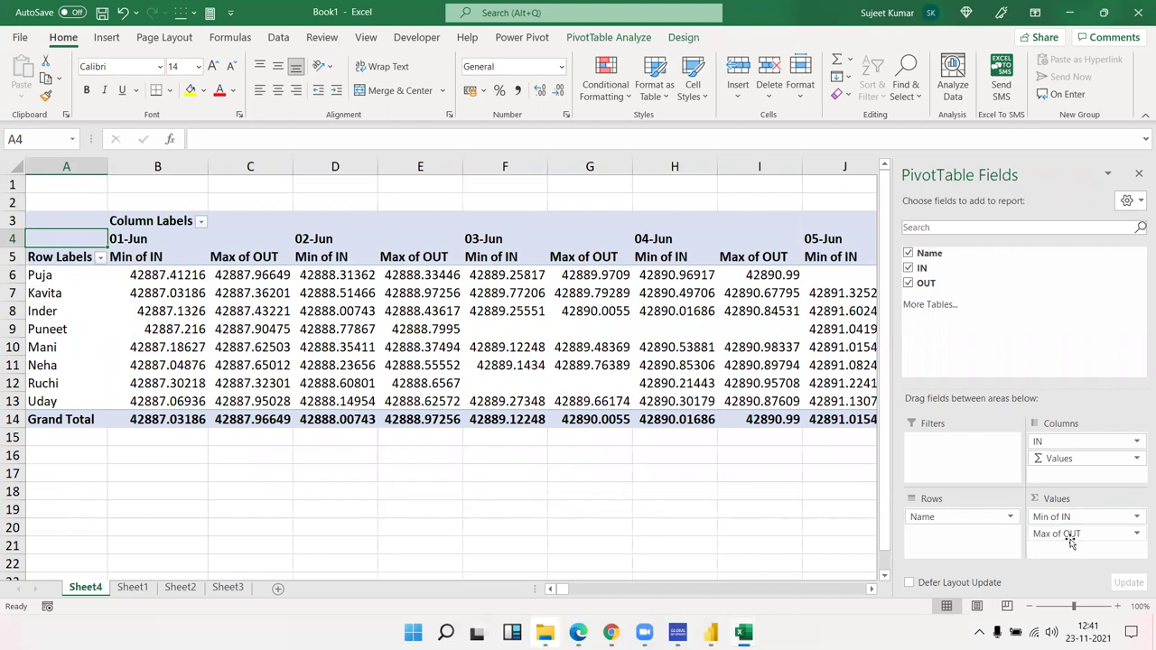
left_click(140, 258)
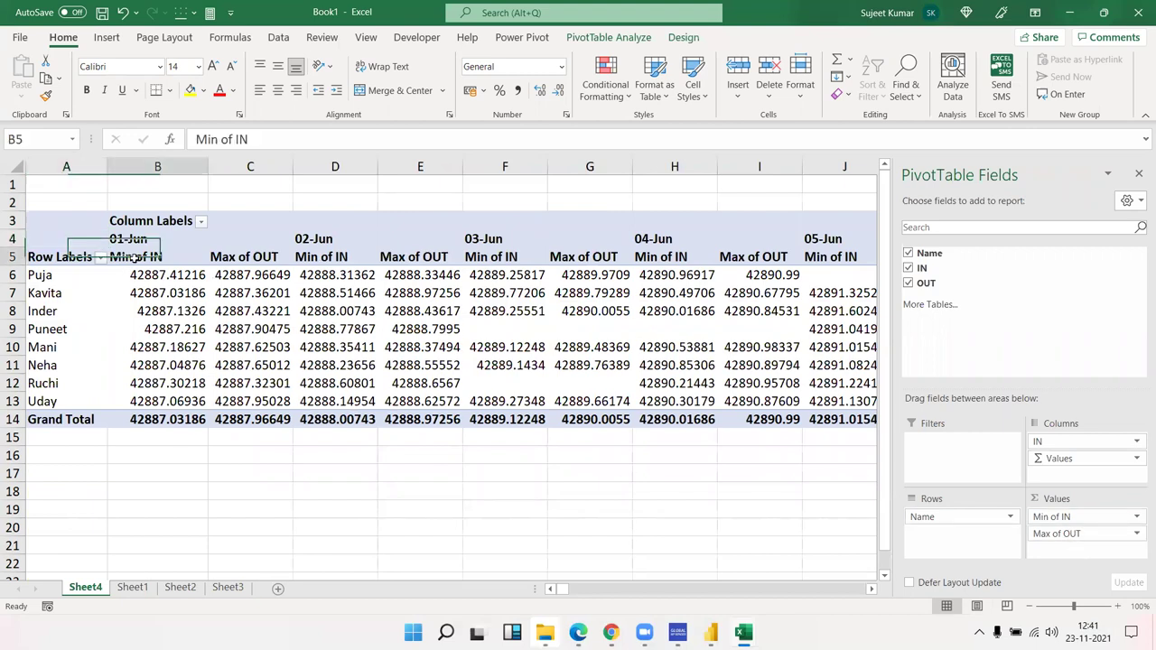
right_click(168, 326)
Step: Turn off grand totals for both rows and columns in PivotTable Options
left_click(235, 559)
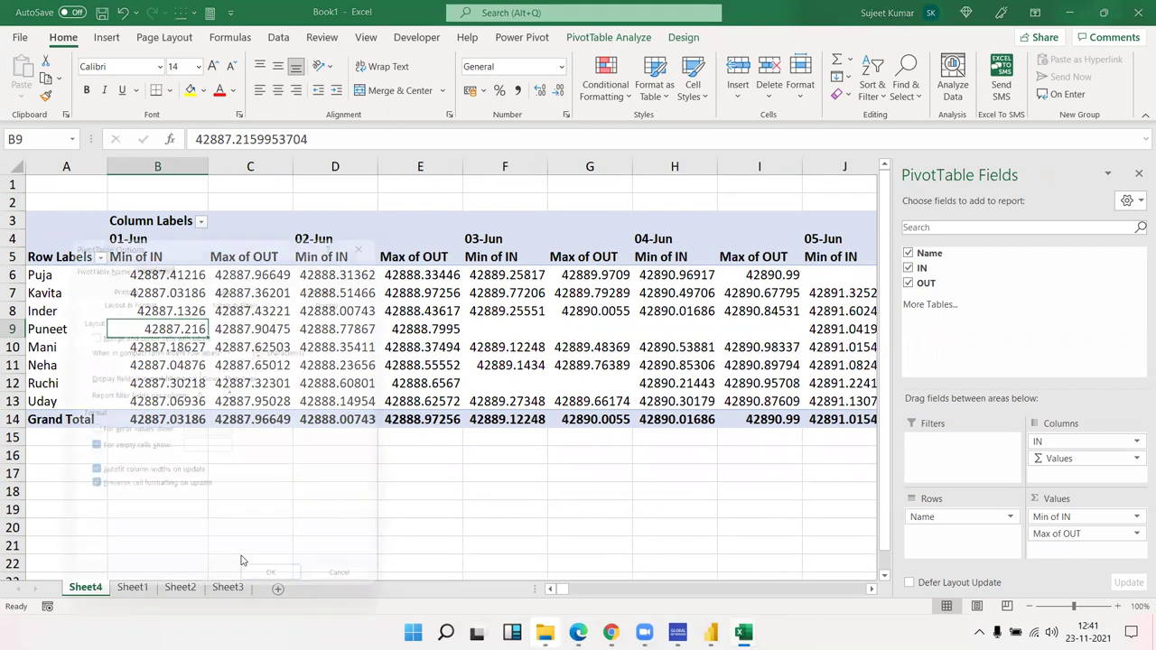
left_click(226, 295)
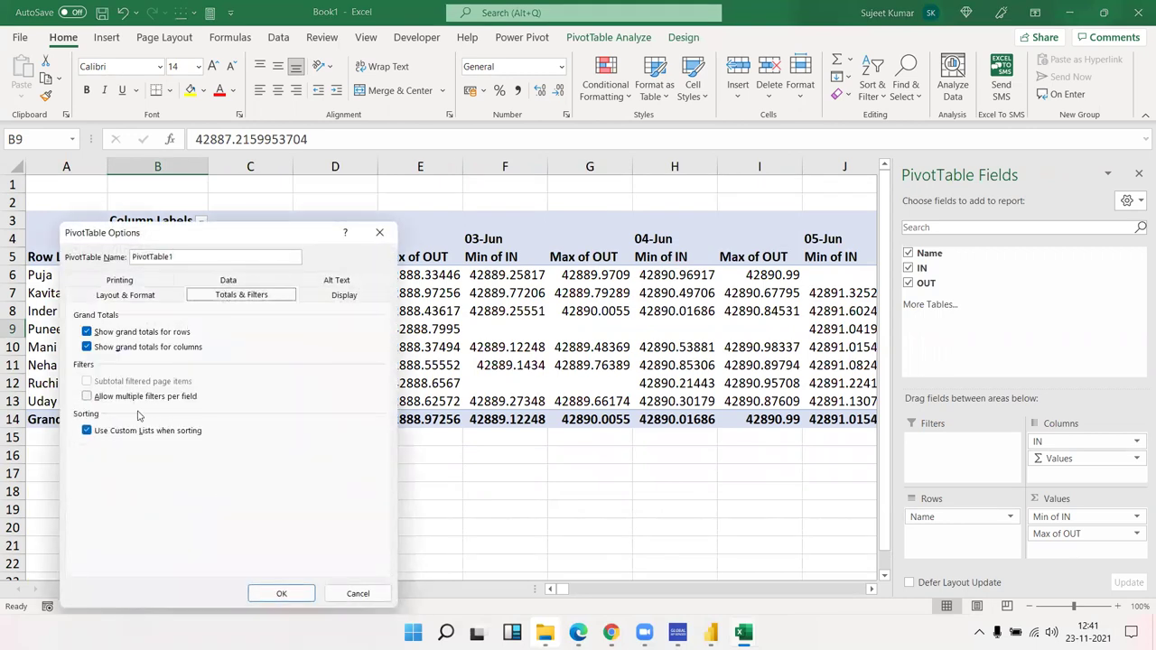
left_click(122, 346)
left_click(122, 332)
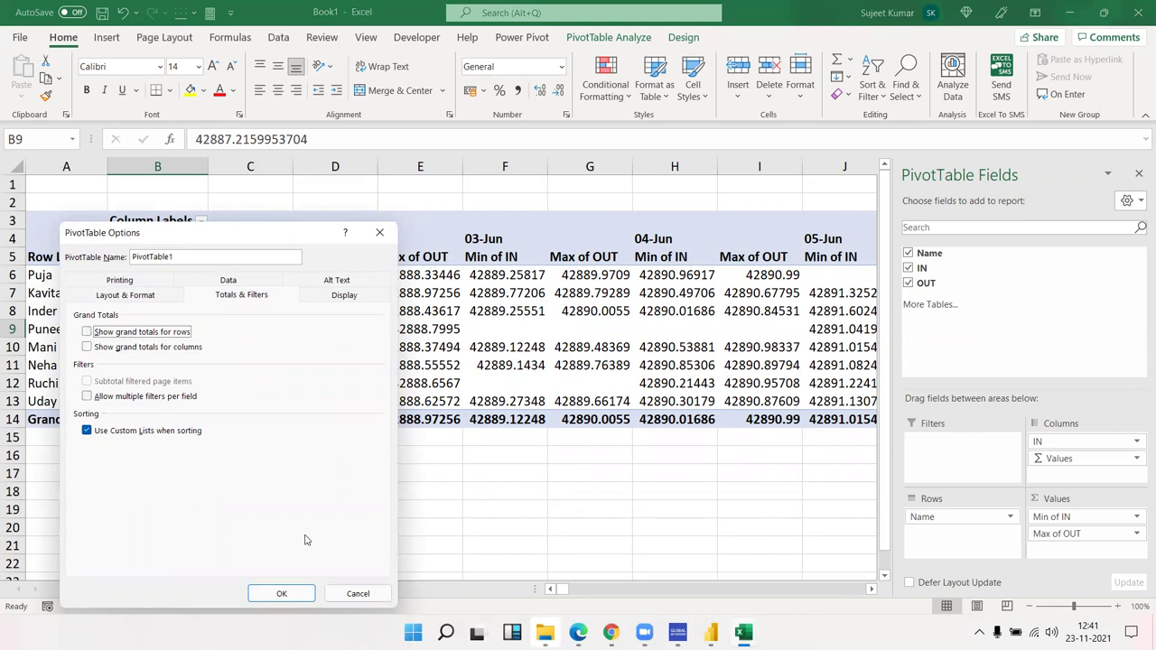
left_click(281, 593)
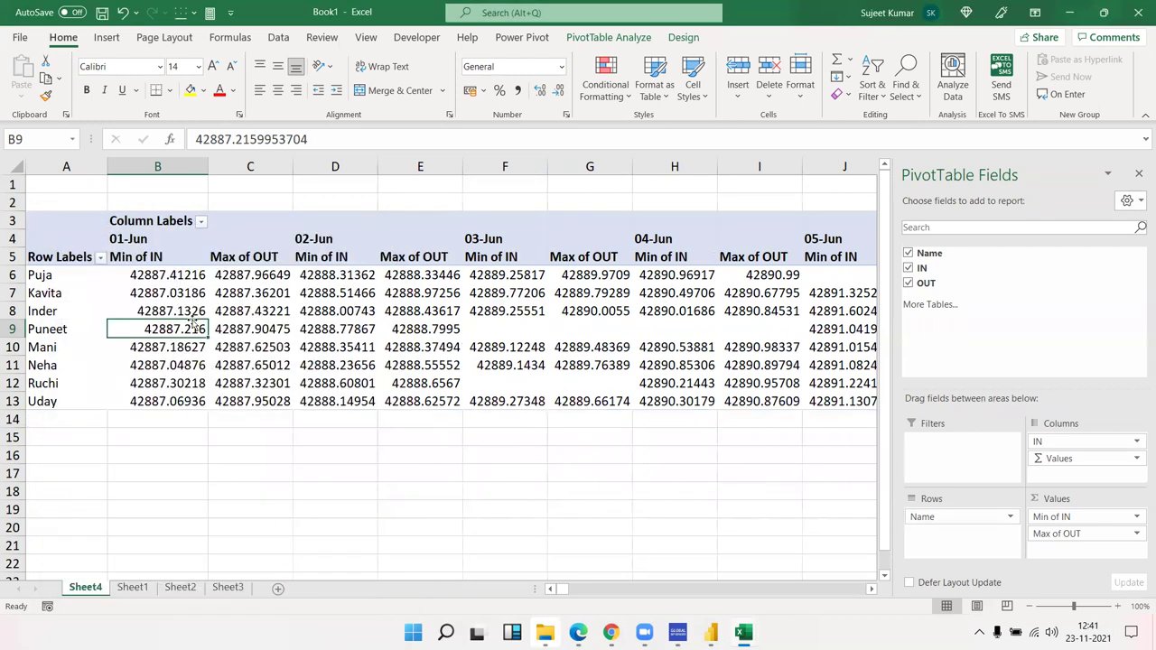
Step: Rename the Min of IN header to IN and the Max of OUT header to OUT
left_click(140, 259)
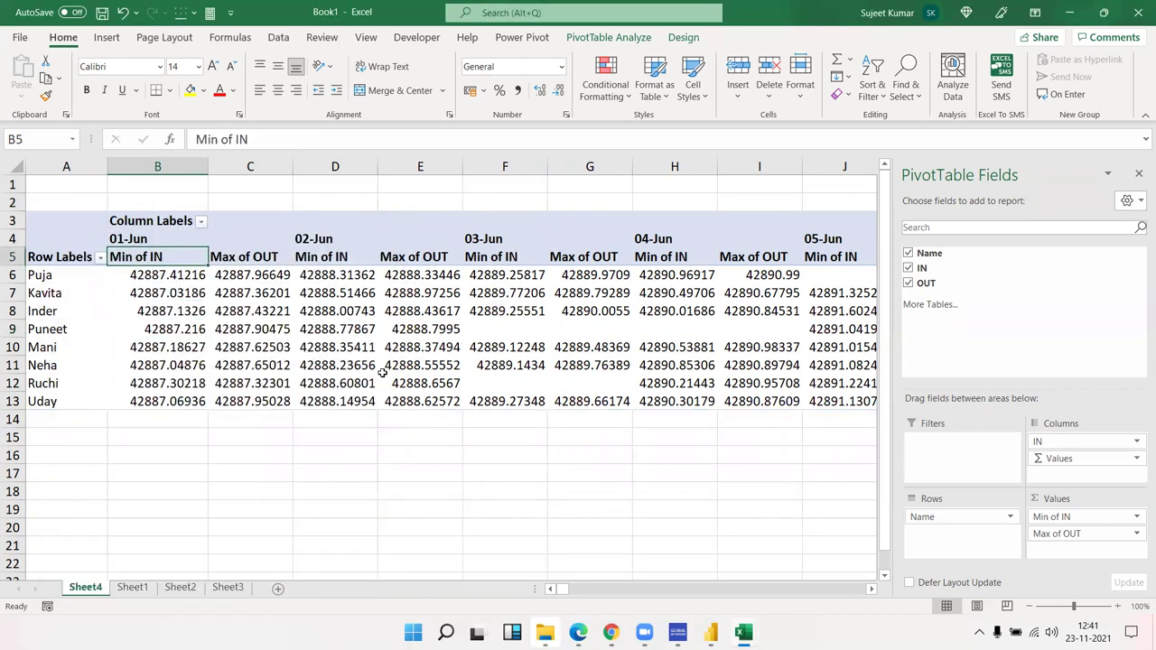
type("oU")
key("BackSpace")
key("BackSpace")
type("in")
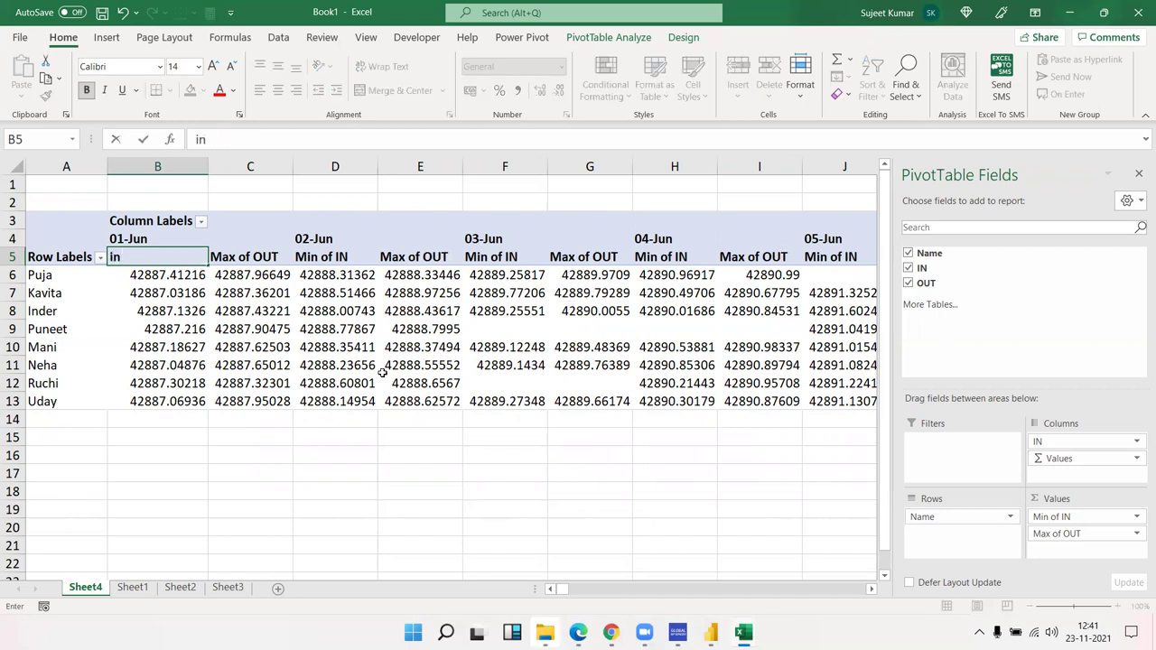
key("Return")
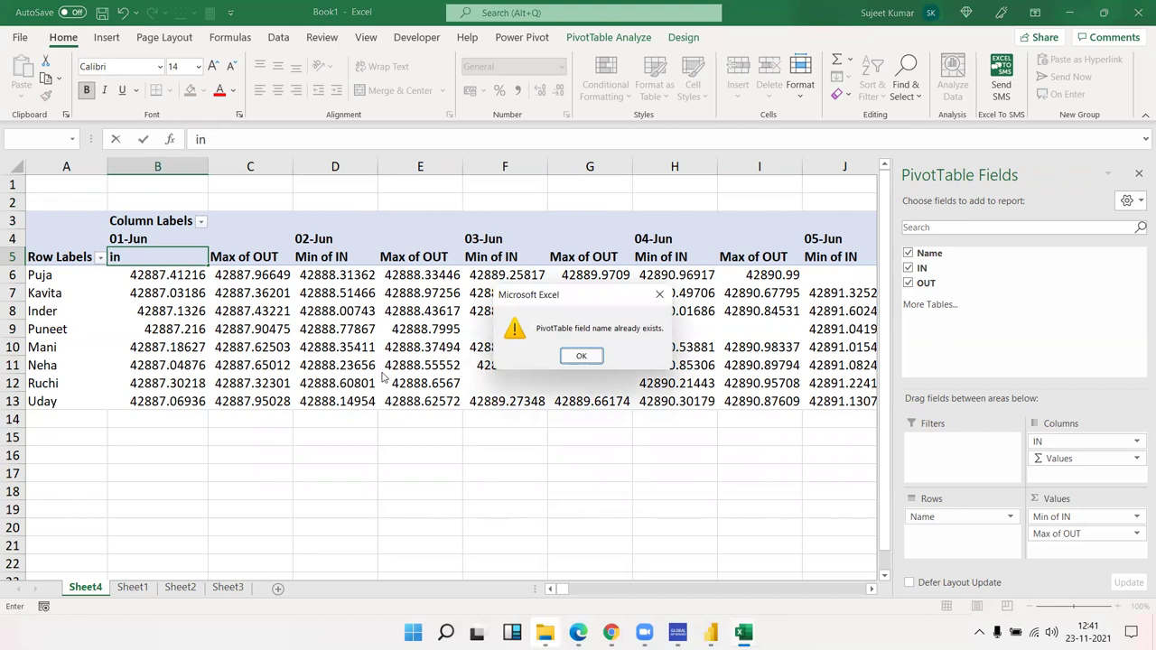
key("Return")
key("BackSpace")
key("BackSpace")
type("IN")
key("Return")
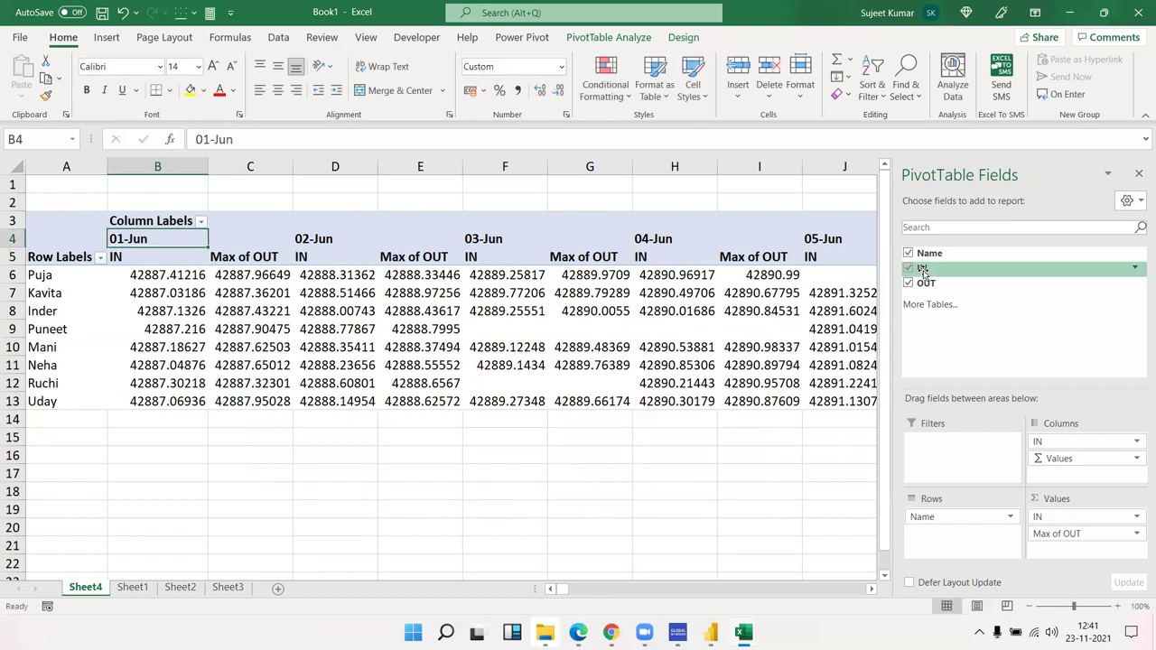
key("Right")
key("Down")
type("OUT")
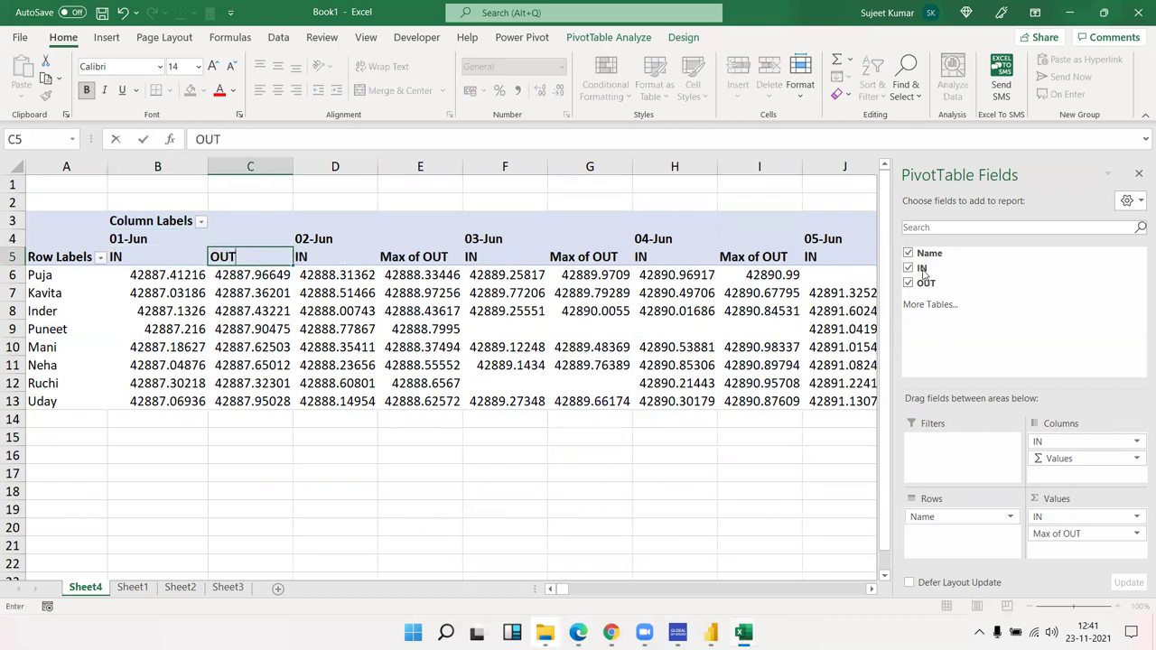
key("Return")
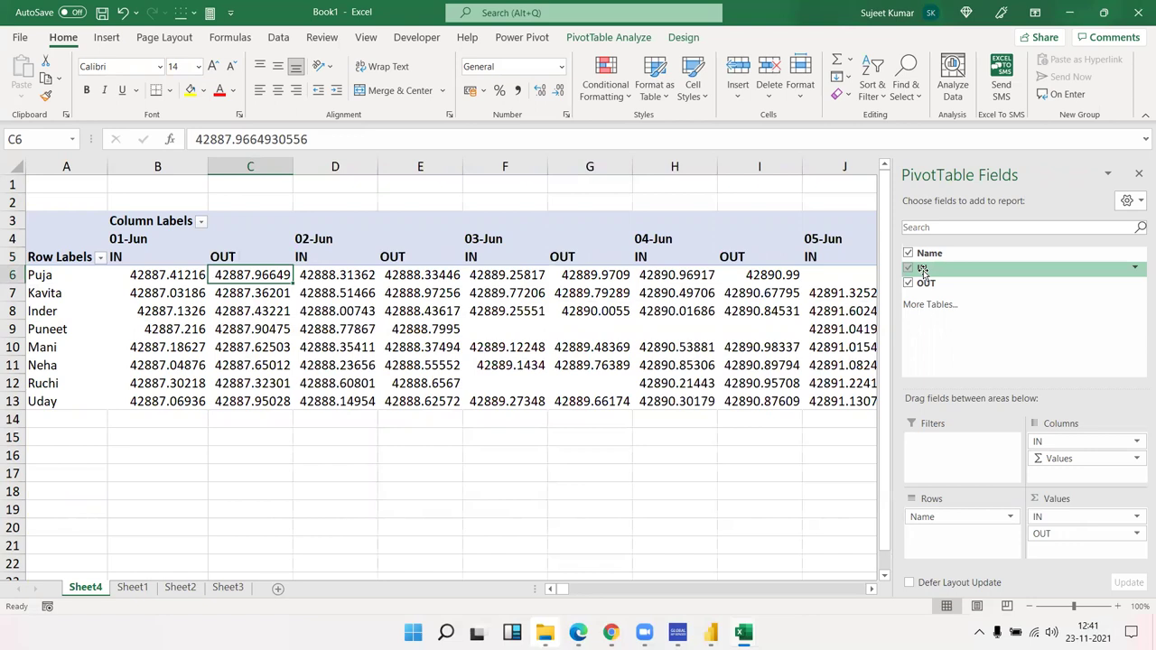
key("Up")
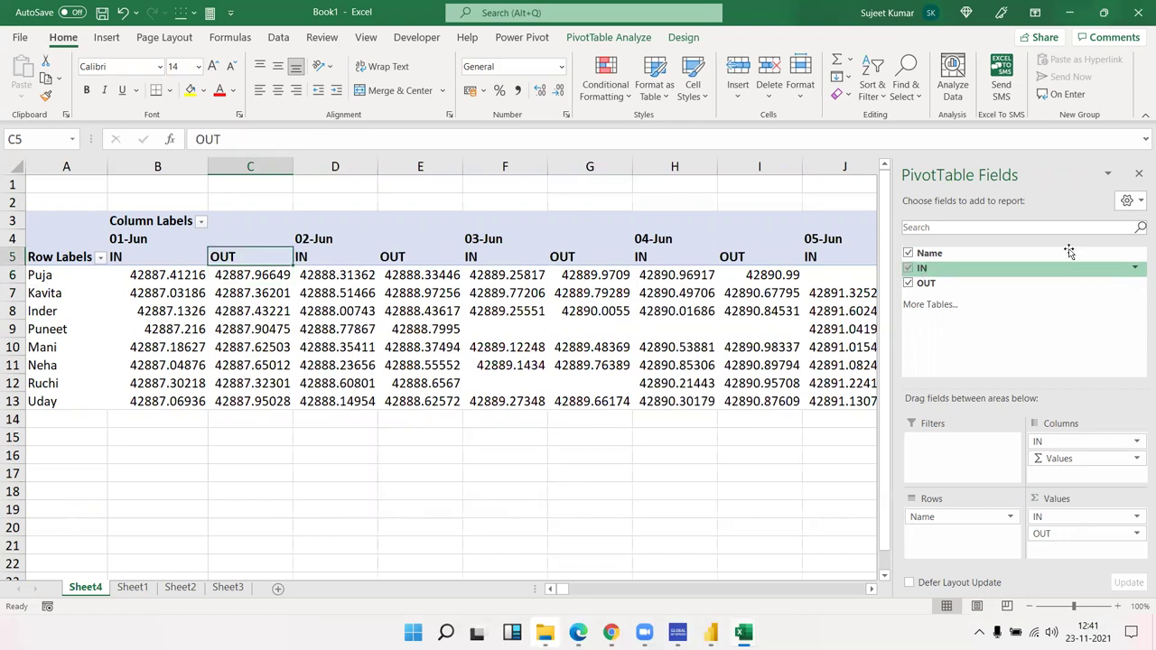
Step: Set the pivot's 'For empty cells show' option to A in PivotTable Options
left_click(372, 291)
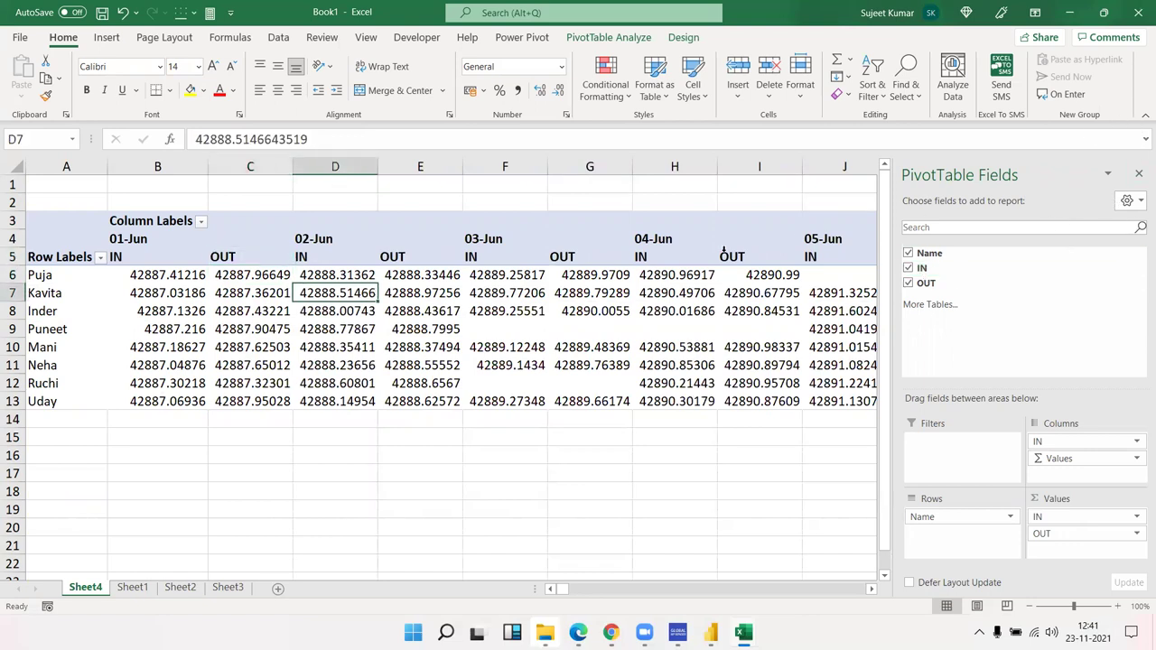
left_click(414, 331)
right_click(414, 331)
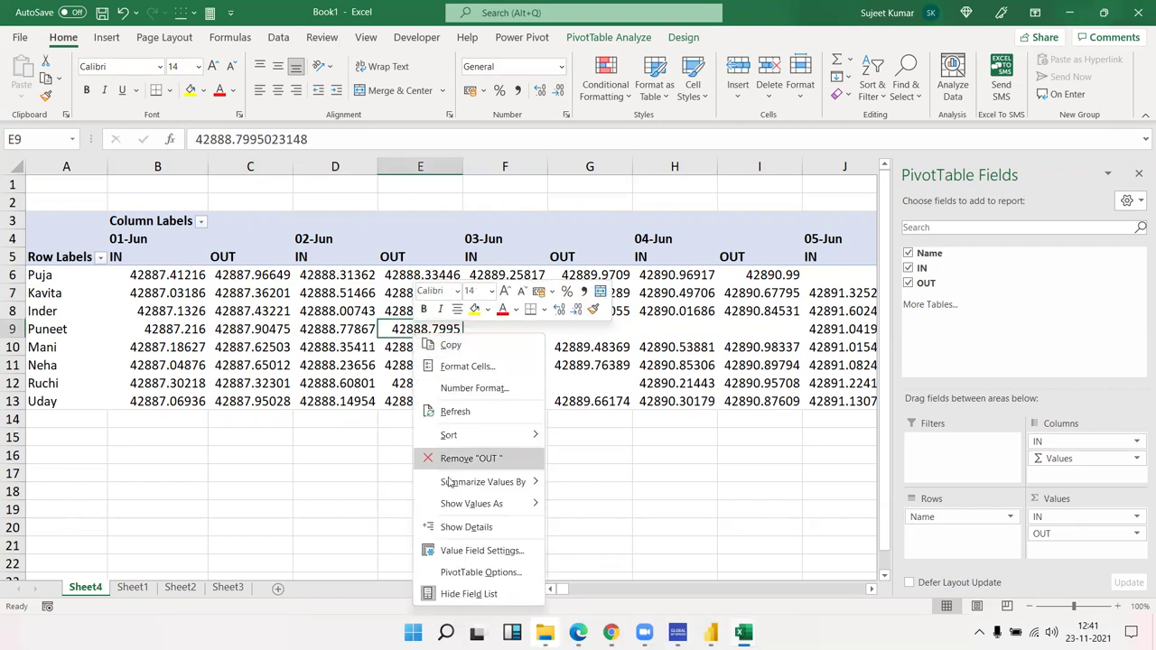
left_click(455, 572)
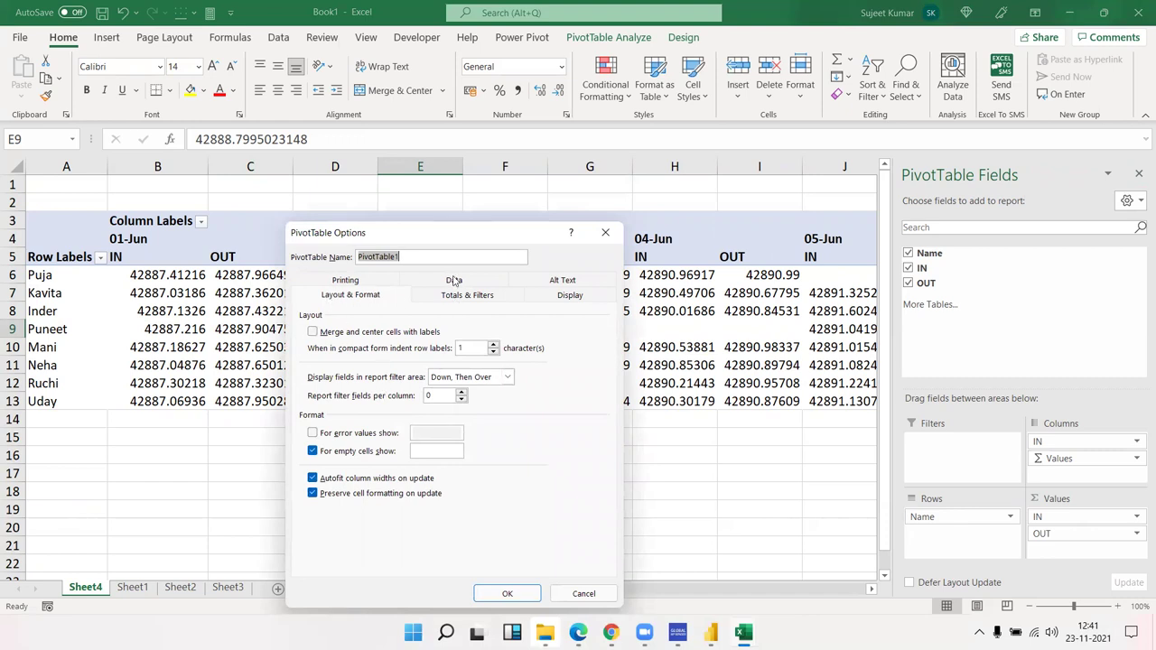
left_click(414, 453)
left_click(524, 595)
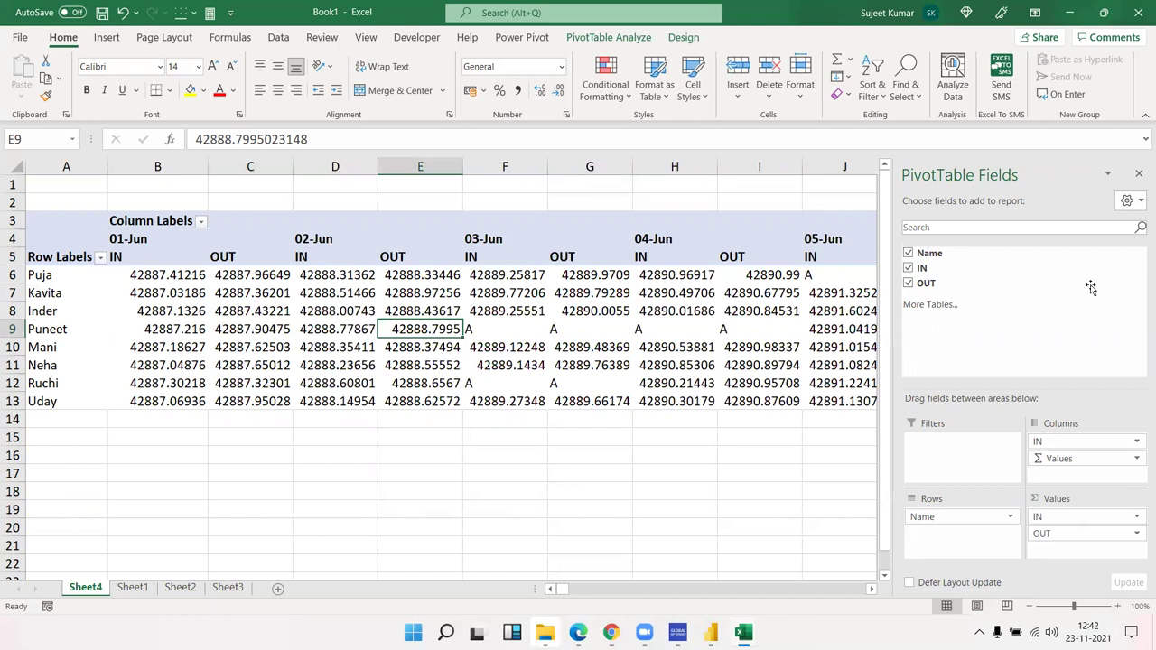
Step: Hide the field list and select all pivot values from B6 down to row 13
left_click(1139, 175)
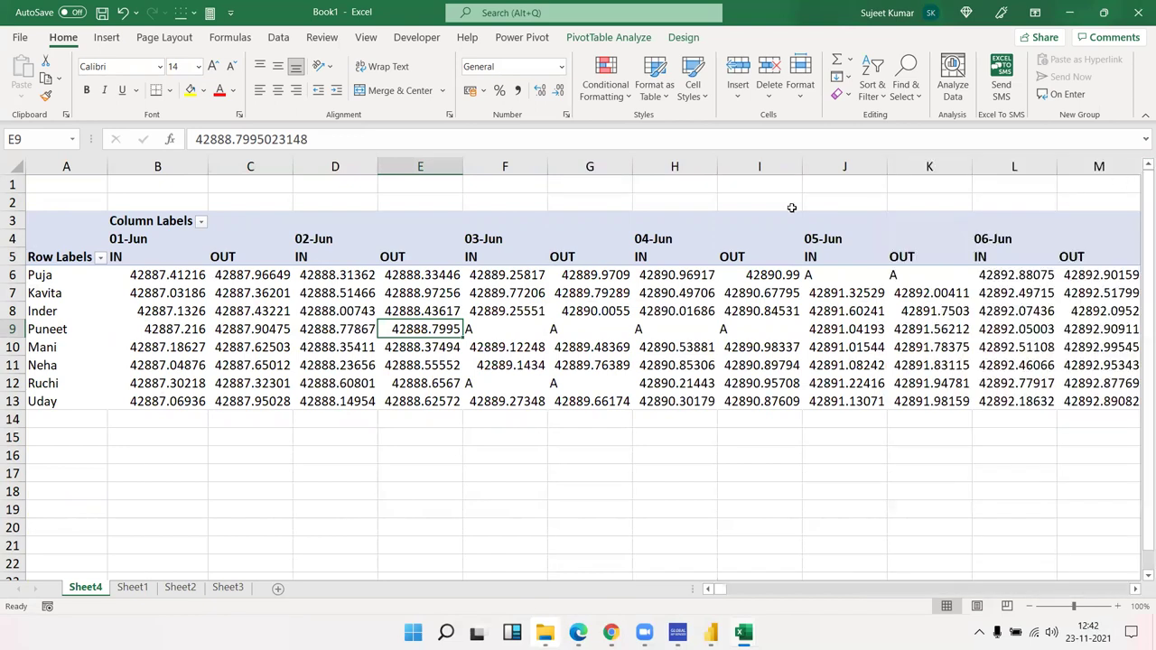
left_click(343, 294)
key("Left")
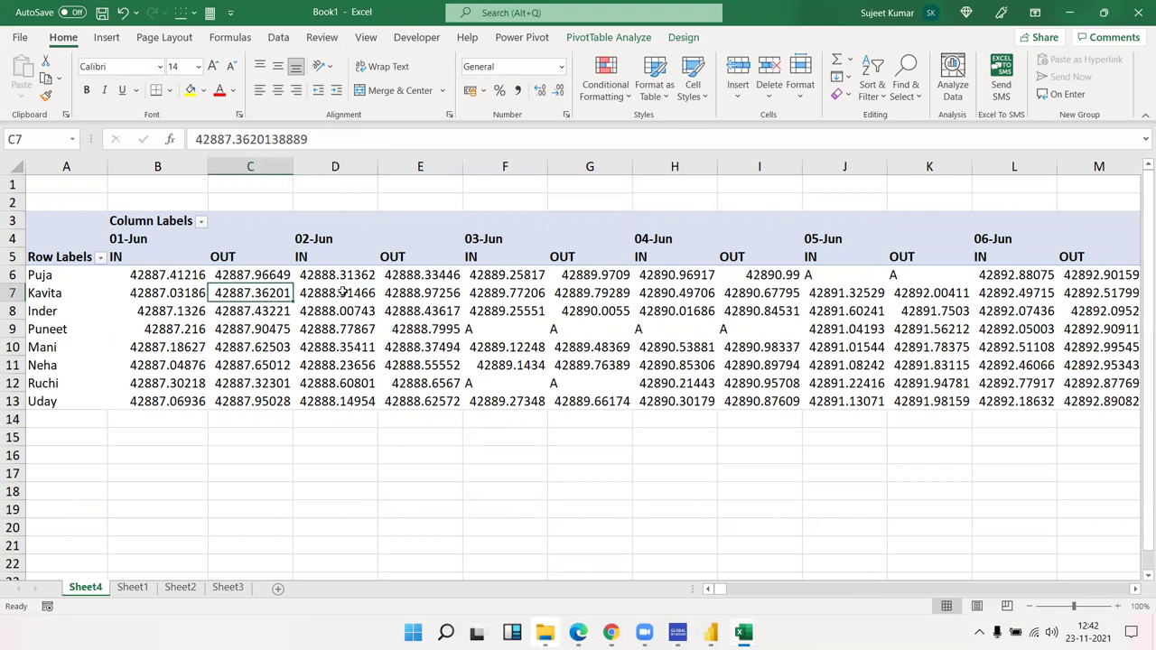
key("Left")
key("Up")
key("ctrl+shift+Right")
key("ctrl+shift+Down")
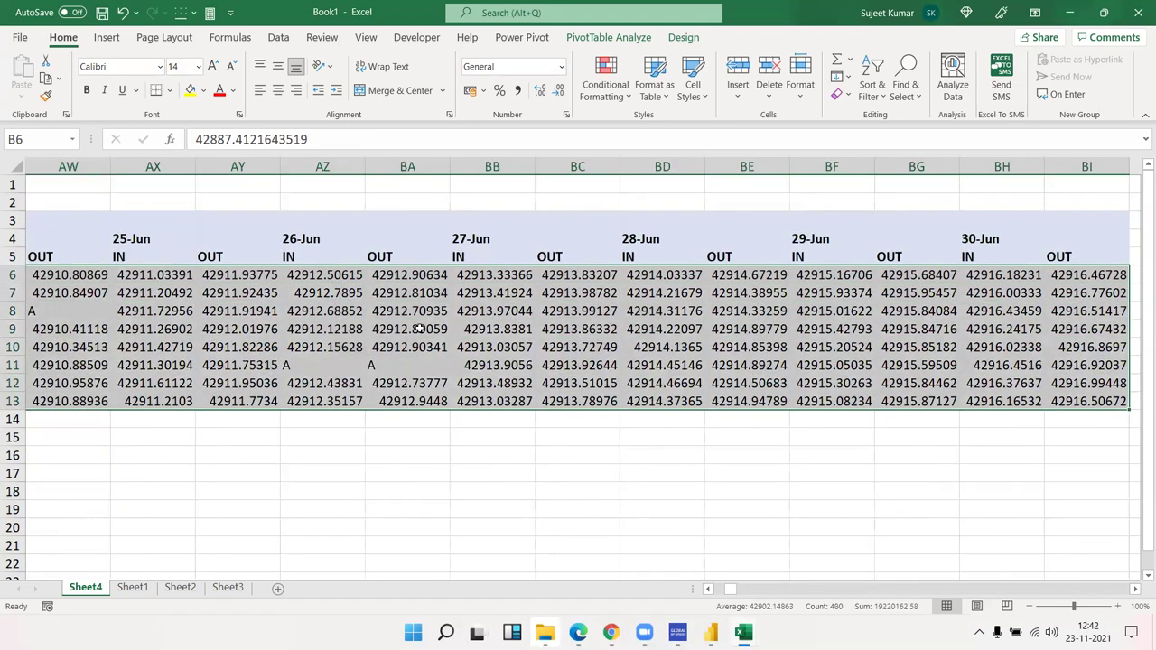
Step: Format the selected pivot values with a custom hh:mm time format
right_click(501, 325)
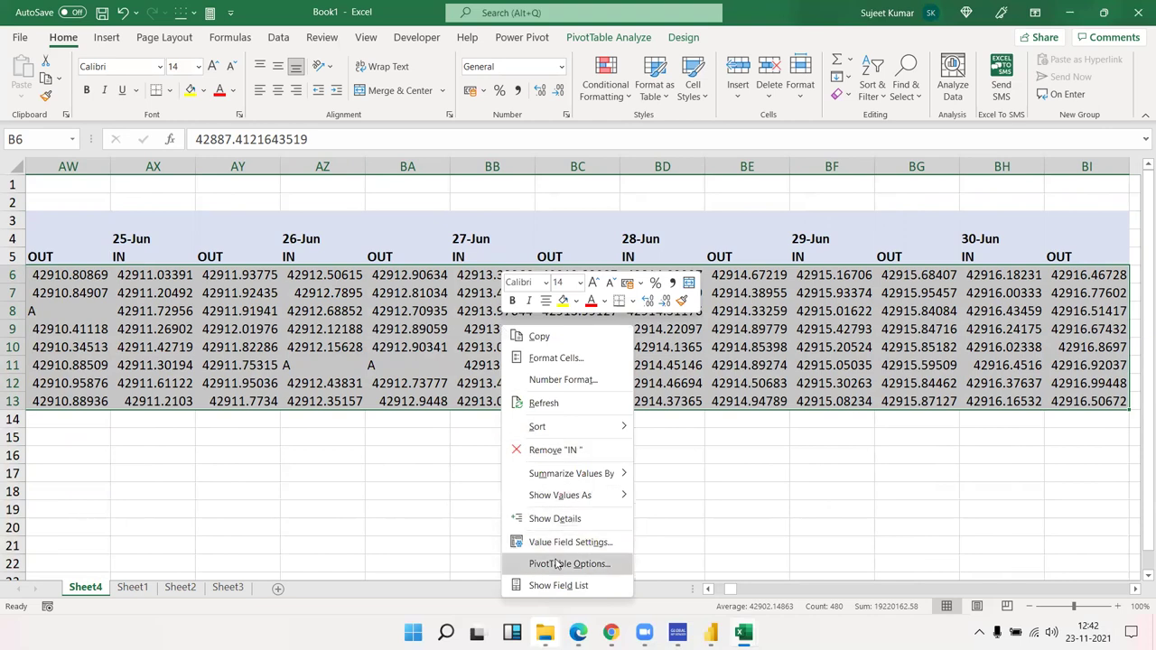
left_click(557, 563)
key("Escape")
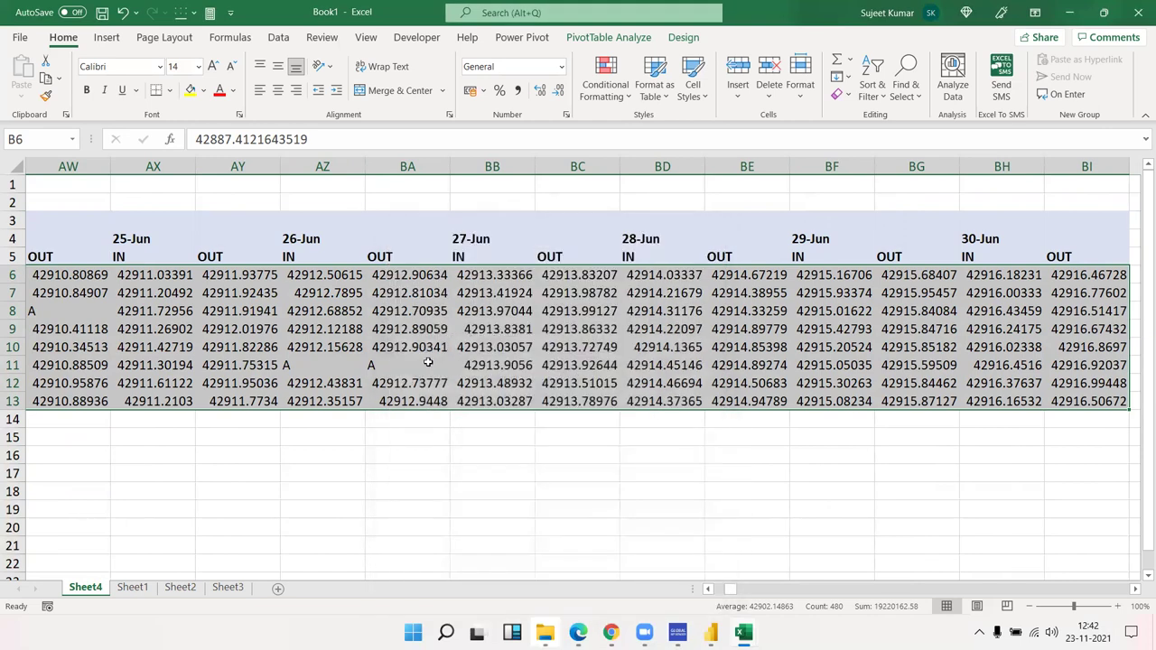
right_click(429, 367)
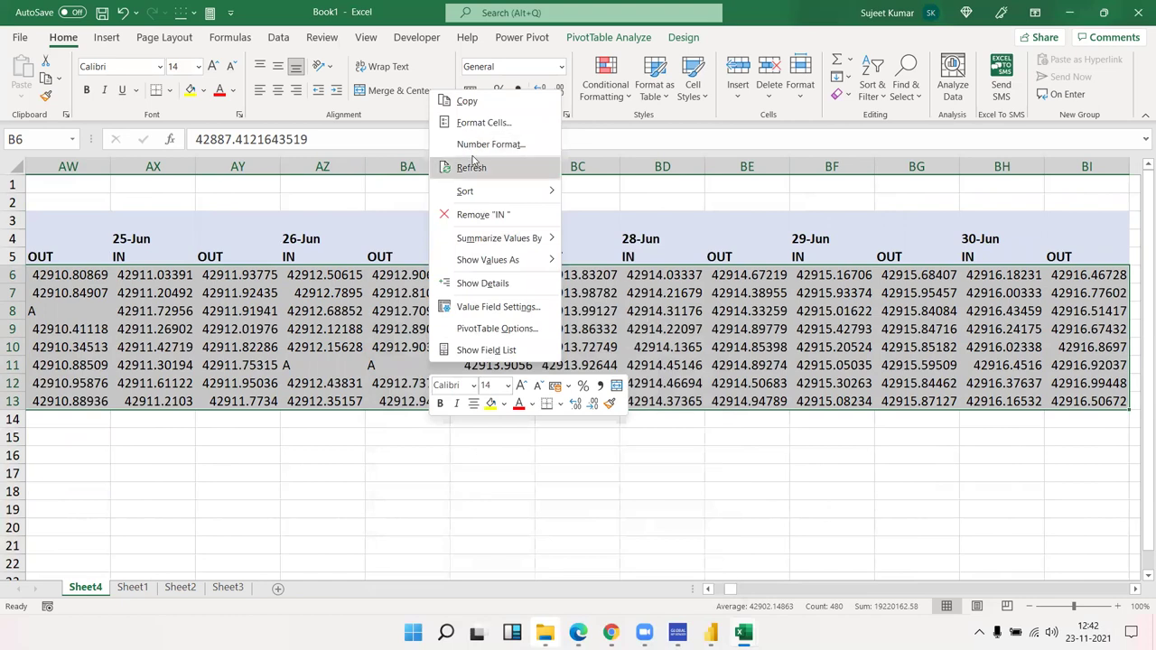
key("Escape")
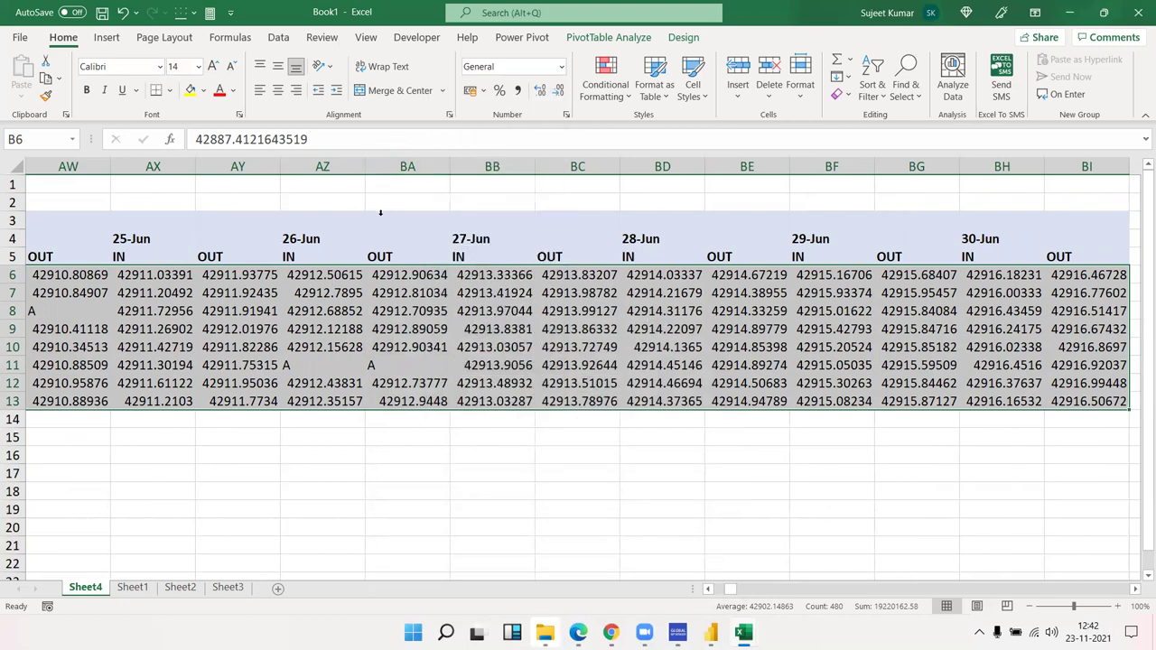
key("ctrl+z")
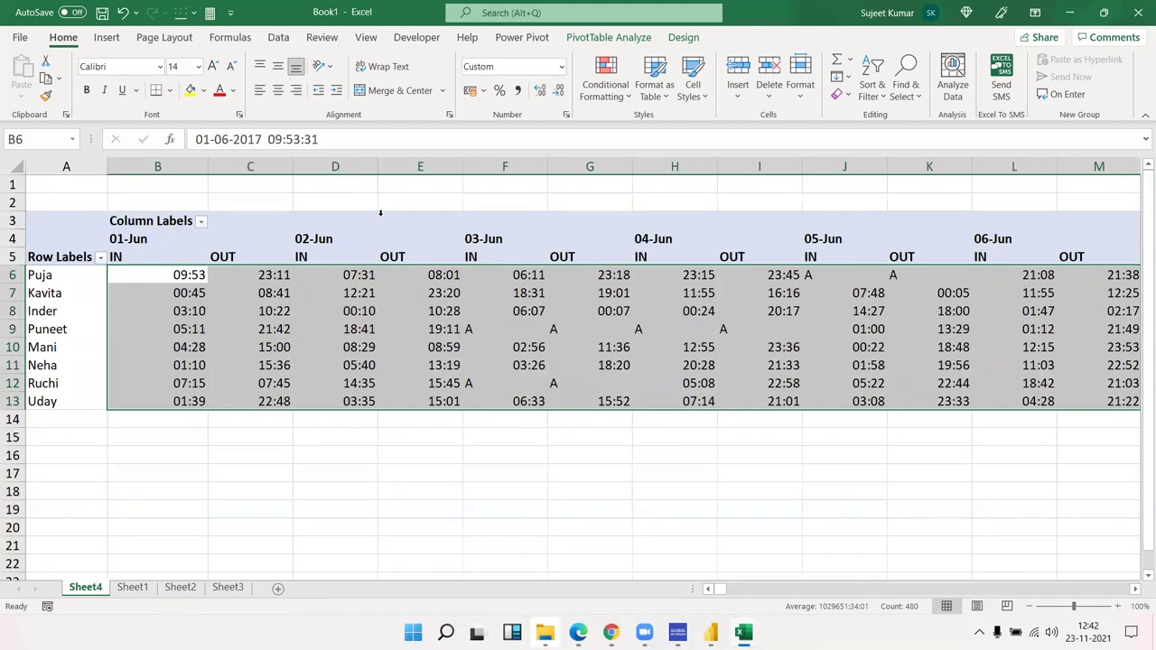
left_click(560, 67)
left_click(560, 67)
left_click(331, 329)
key("Up")
key("Up")
key("Up")
key("Up")
key("Up")
key("Left")
key("Left")
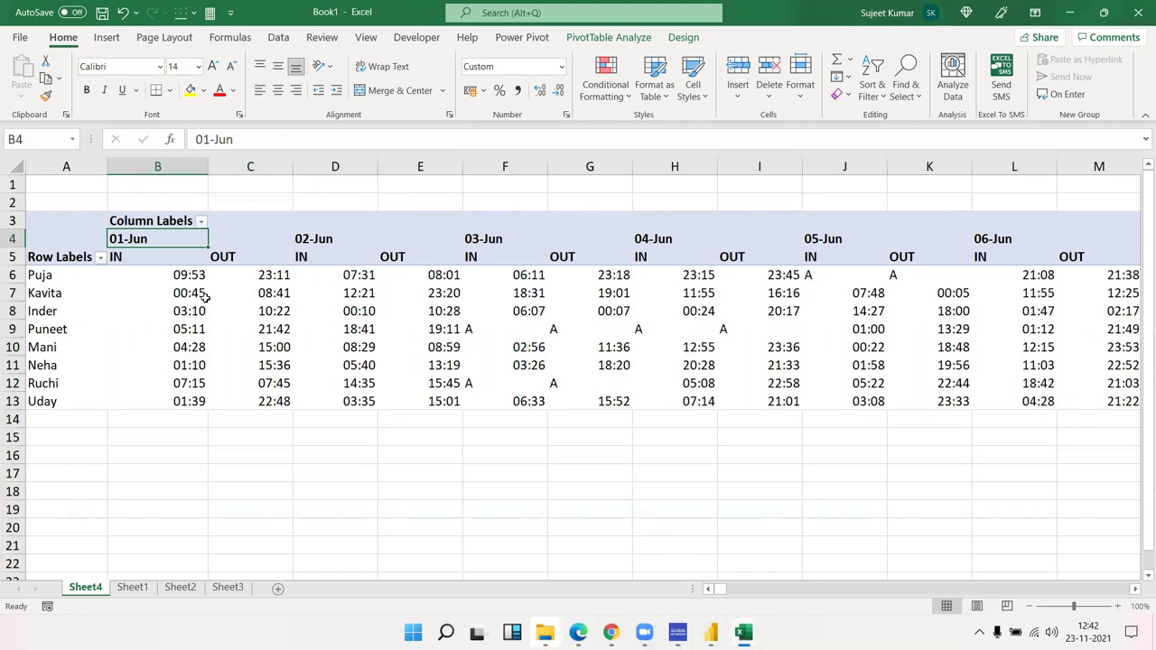
Step: Select the pivot block from A4 through column BI, rows 4–13, and copy it
mouse_move(79, 242)
left_mouse_down()
mouse_move(1141, 402)
mouse_move(914, 400)
left_mouse_up()
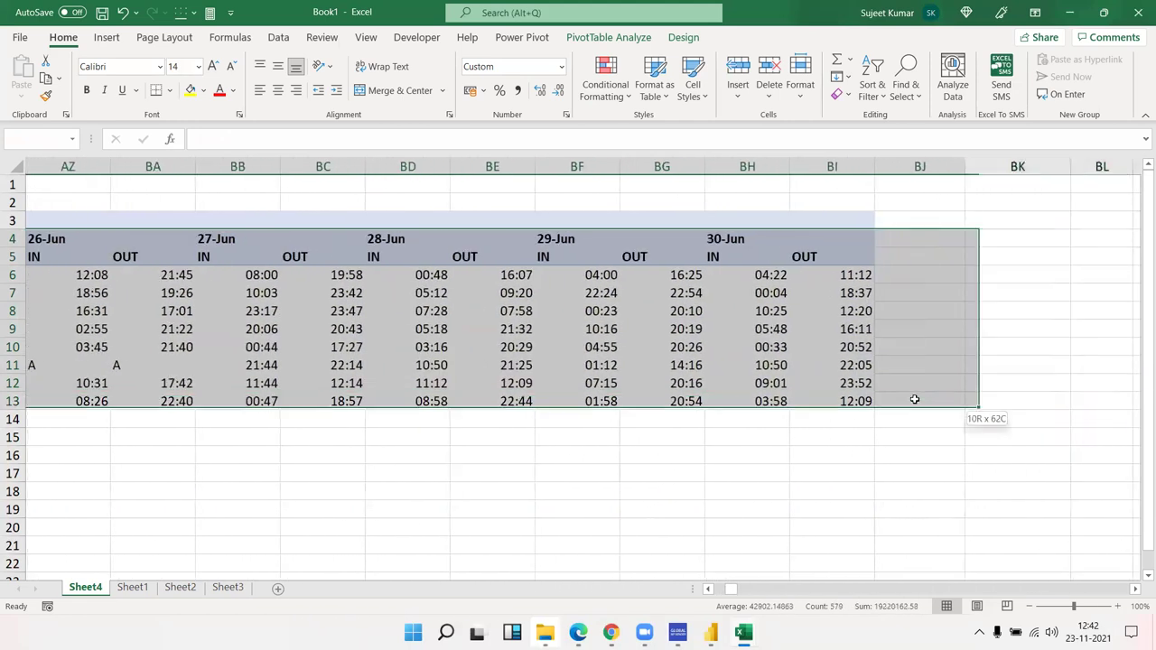
left_click_drag(914, 399, 865, 403)
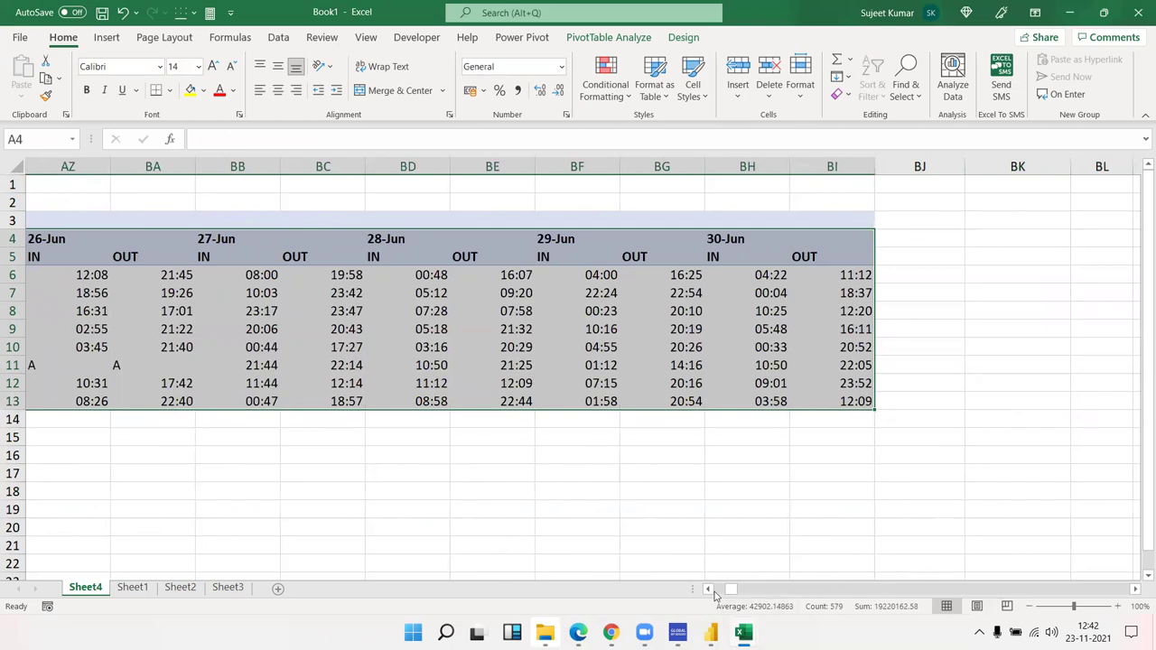
key("Delete")
key("Return")
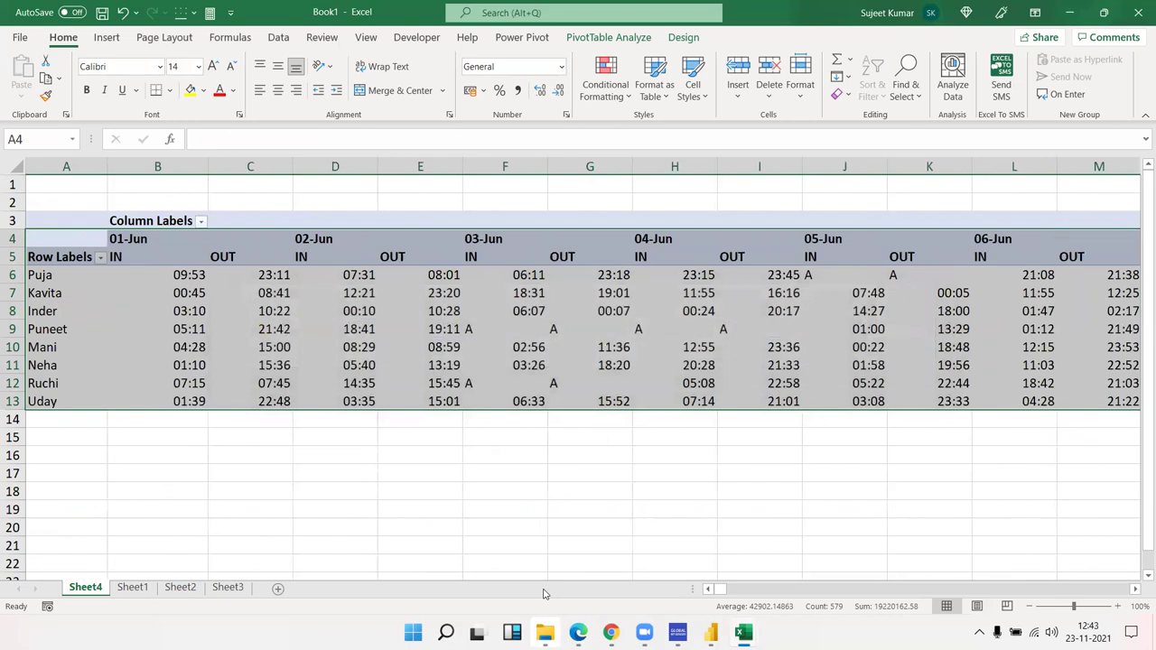
key("ctrl+c")
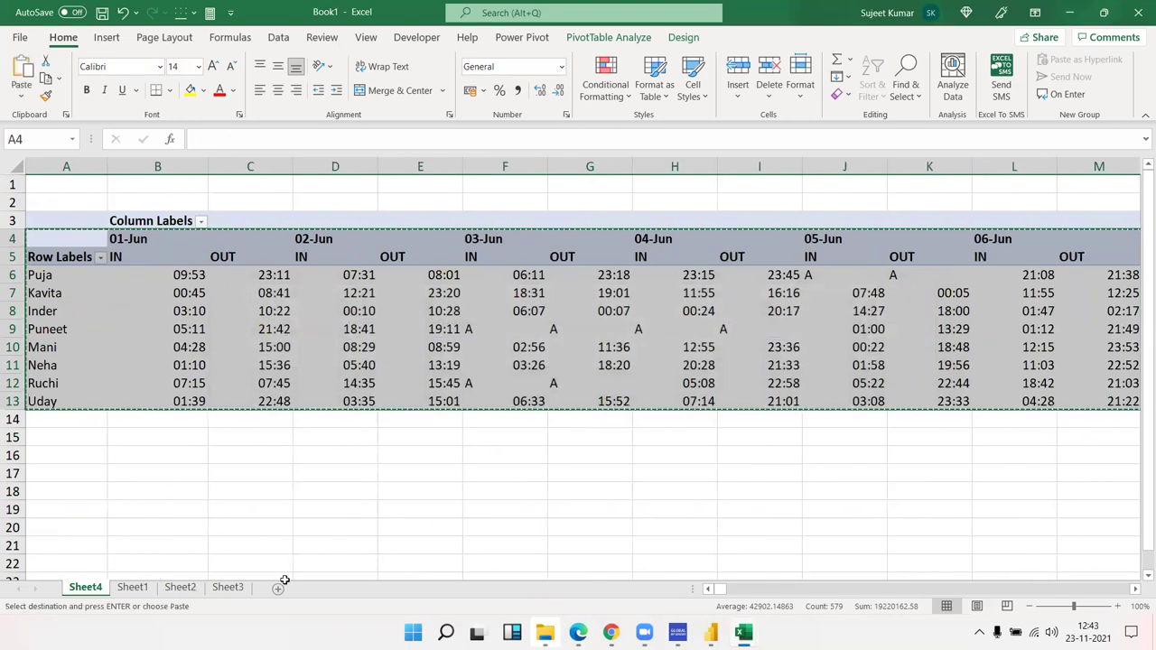
Step: Add Sheet5 and paste the copied pivot data at A1
left_click(278, 588)
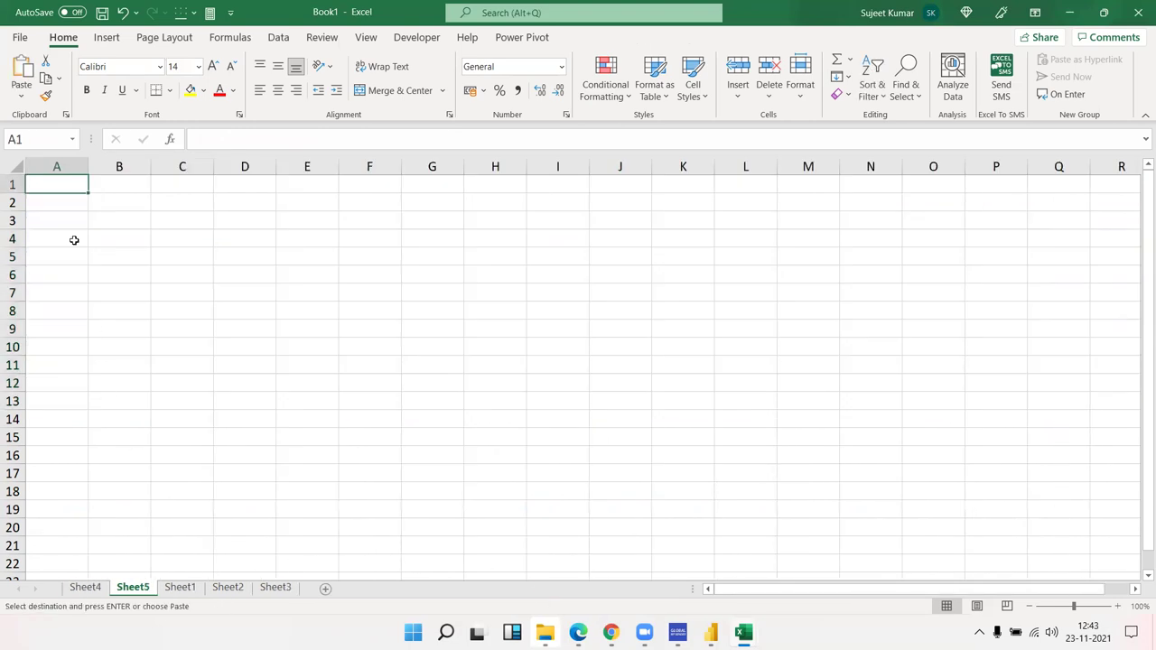
key("ctrl+v")
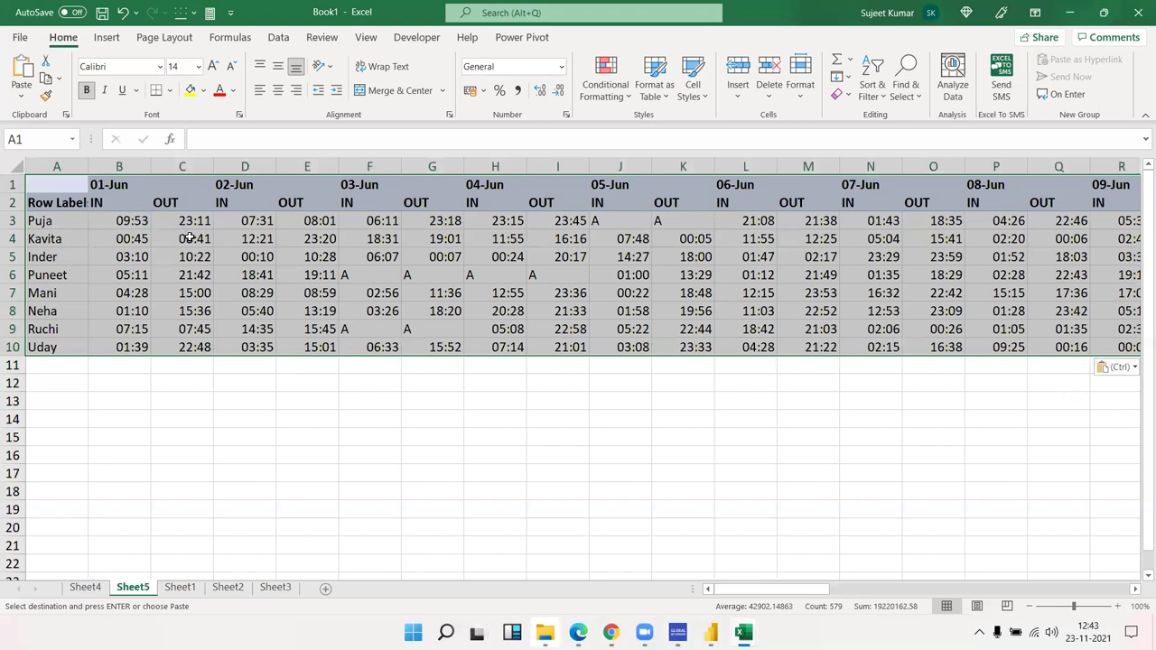
left_click(187, 238)
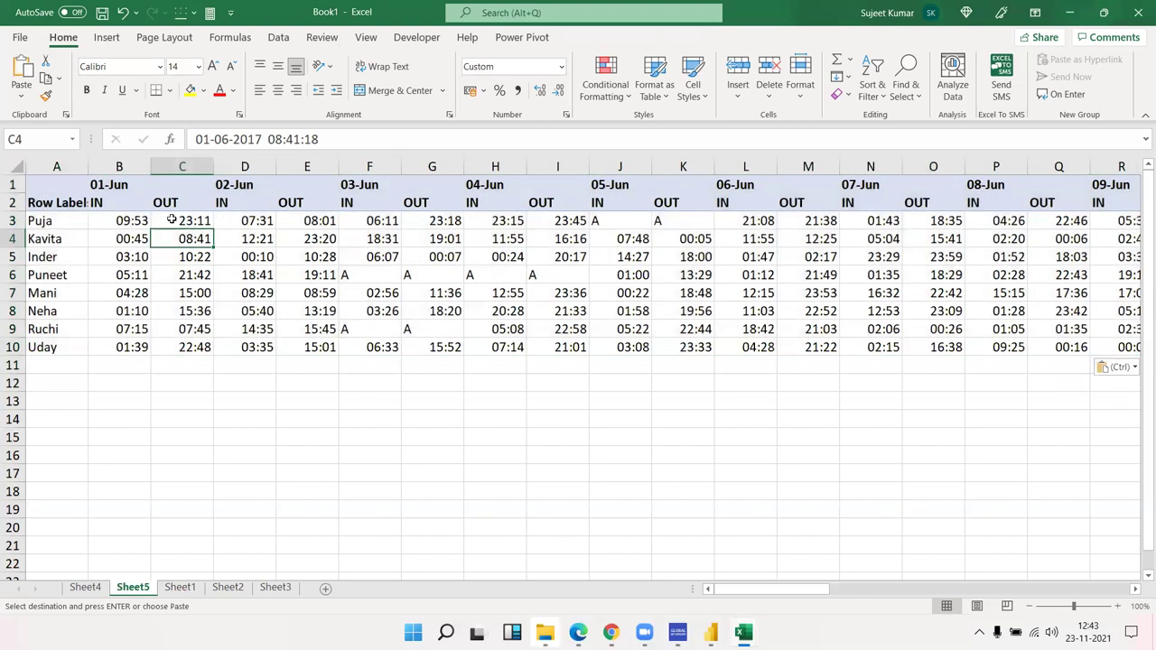
Step: Try inserting a column D before 02-Jun with a heading, then delete it again
left_click(139, 208)
left_click(244, 166)
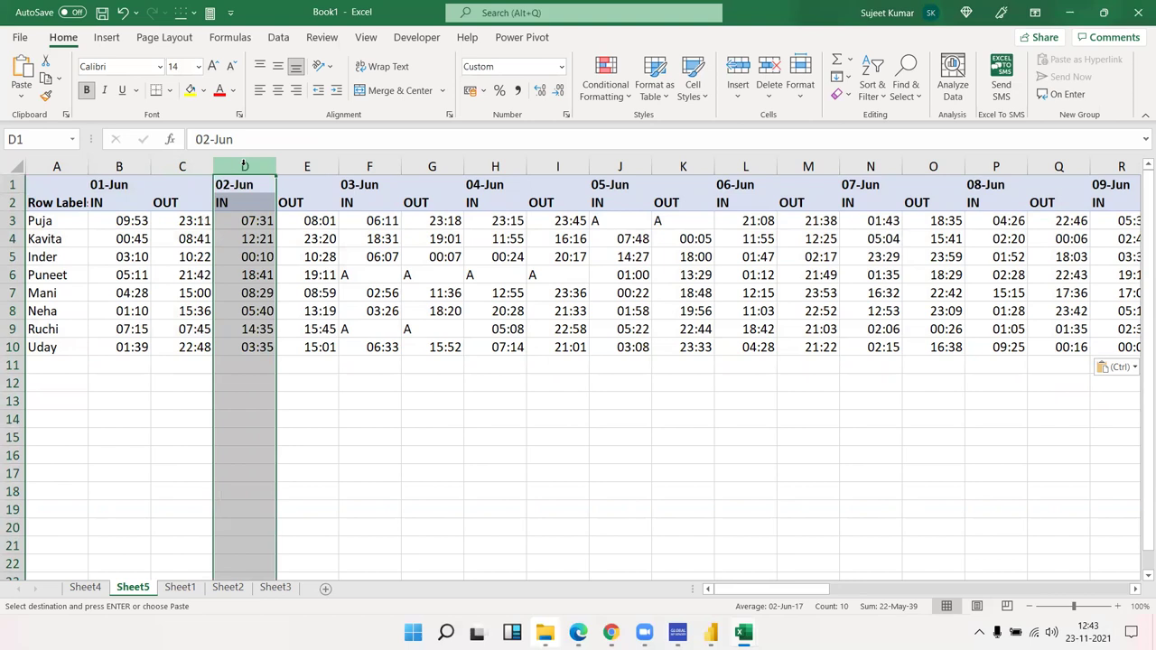
key("ctrl+shift+plus")
key("Down")
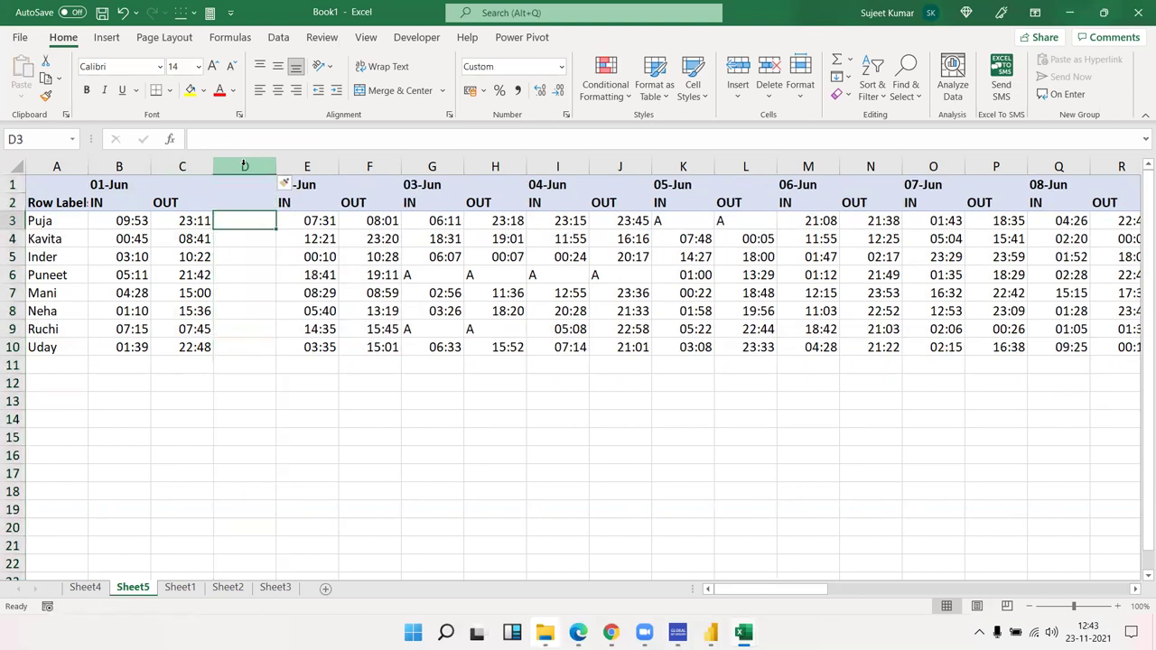
type("hOUR")
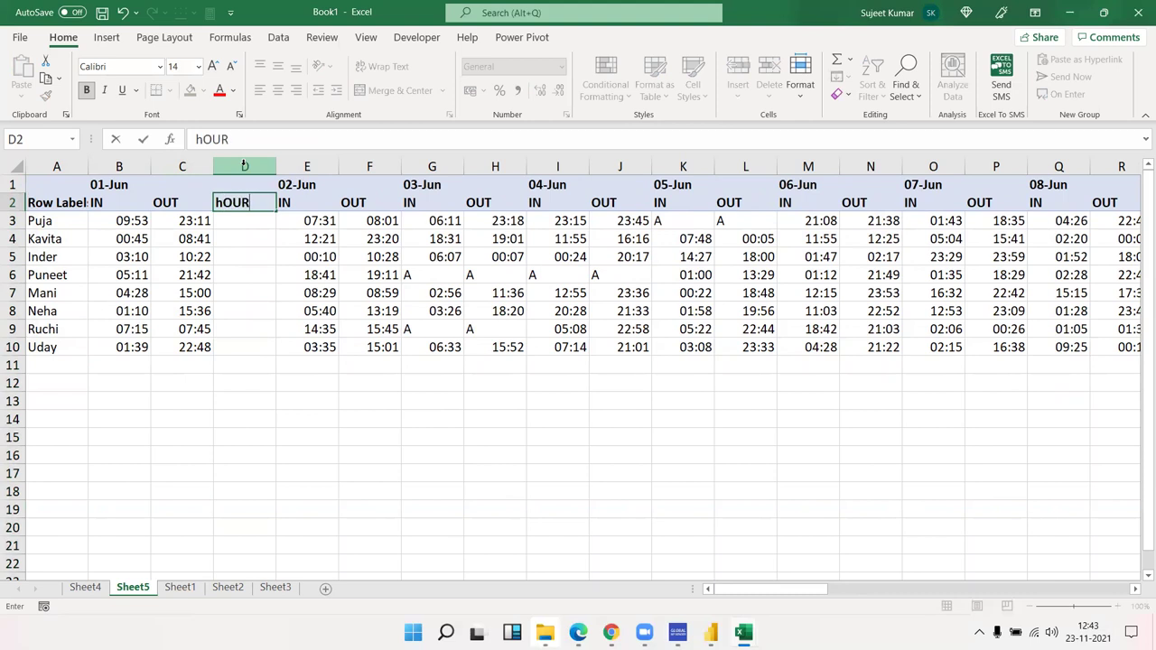
key("Return")
key("Up")
key("Delete")
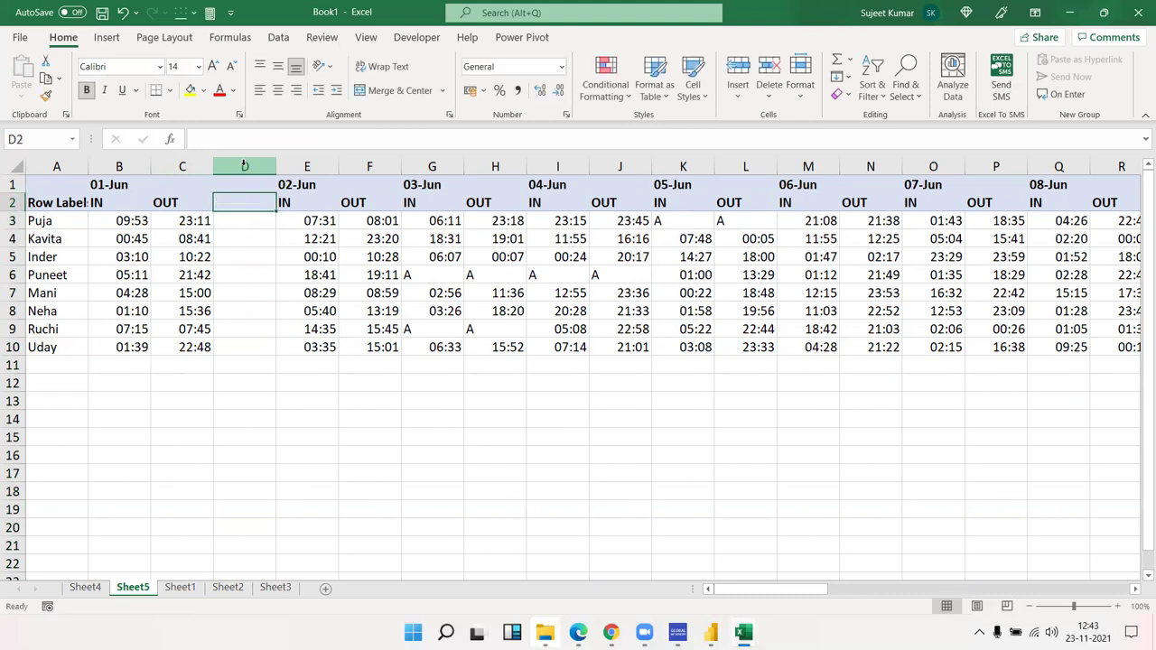
left_click(244, 163)
key("ctrl+minus")
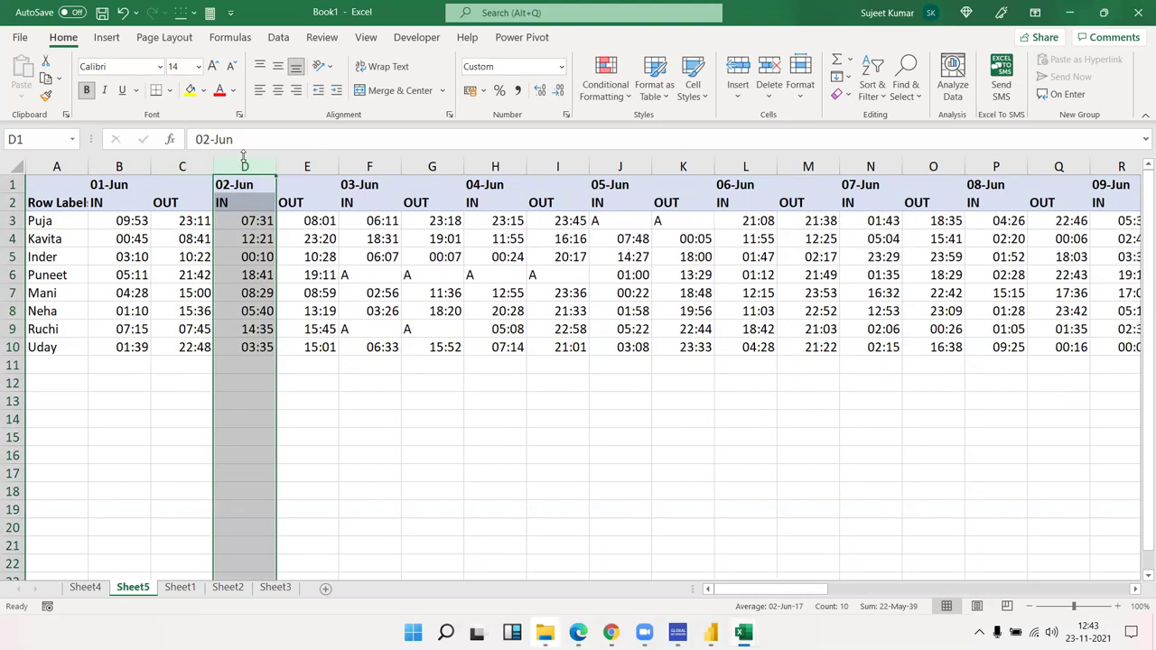
Step: Insert a blank row above the data and enter 1 in B1 and C1
key("shift+space")
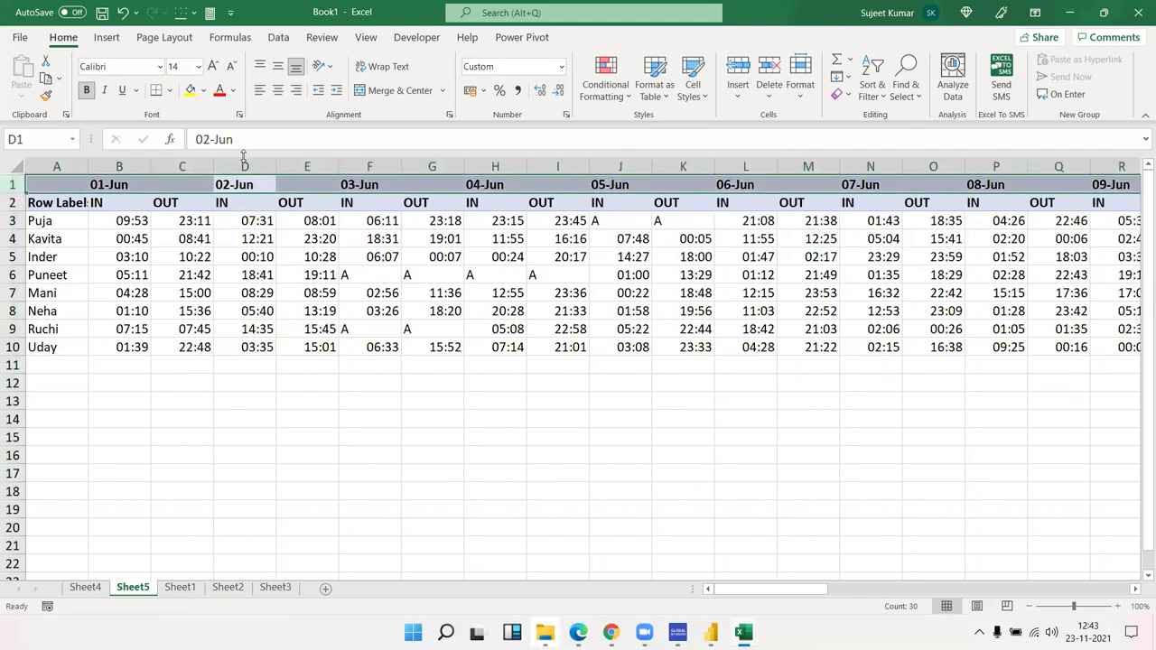
key("ctrl+shift+plus")
key("Up")
key("Left")
key("Left")
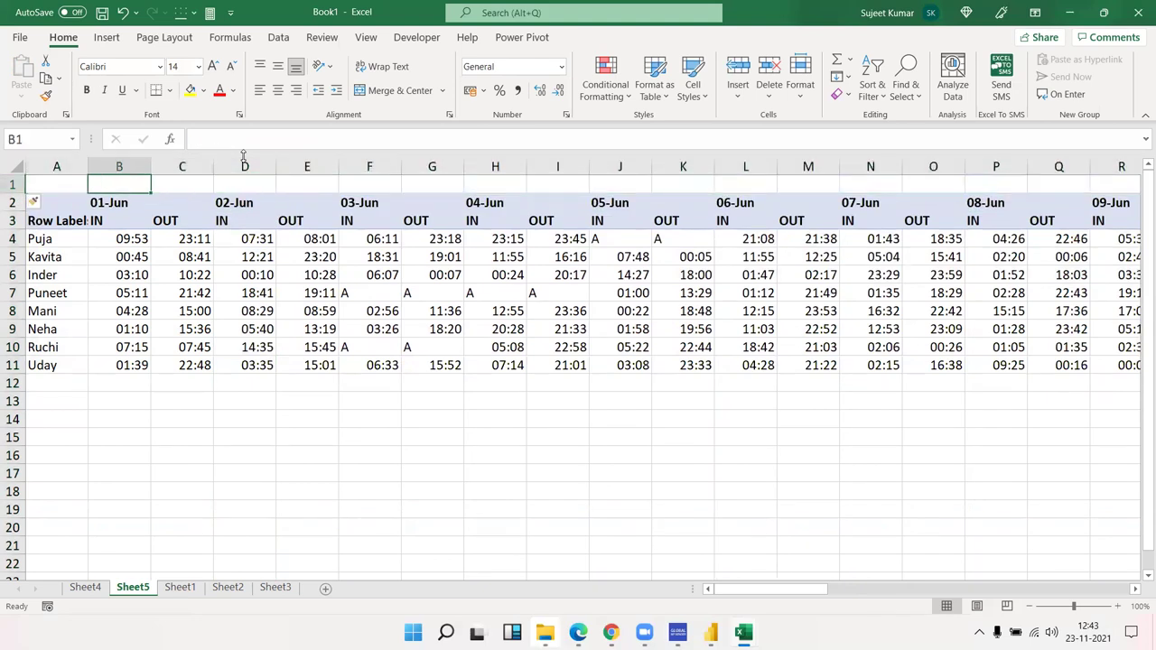
type("1")
key("Tab")
Step: Enter 1 in both B1 and C1 and the formula =B1+1 in D1
type("2")
key("Tab")
key("Left")
type("1")
key("Tab")
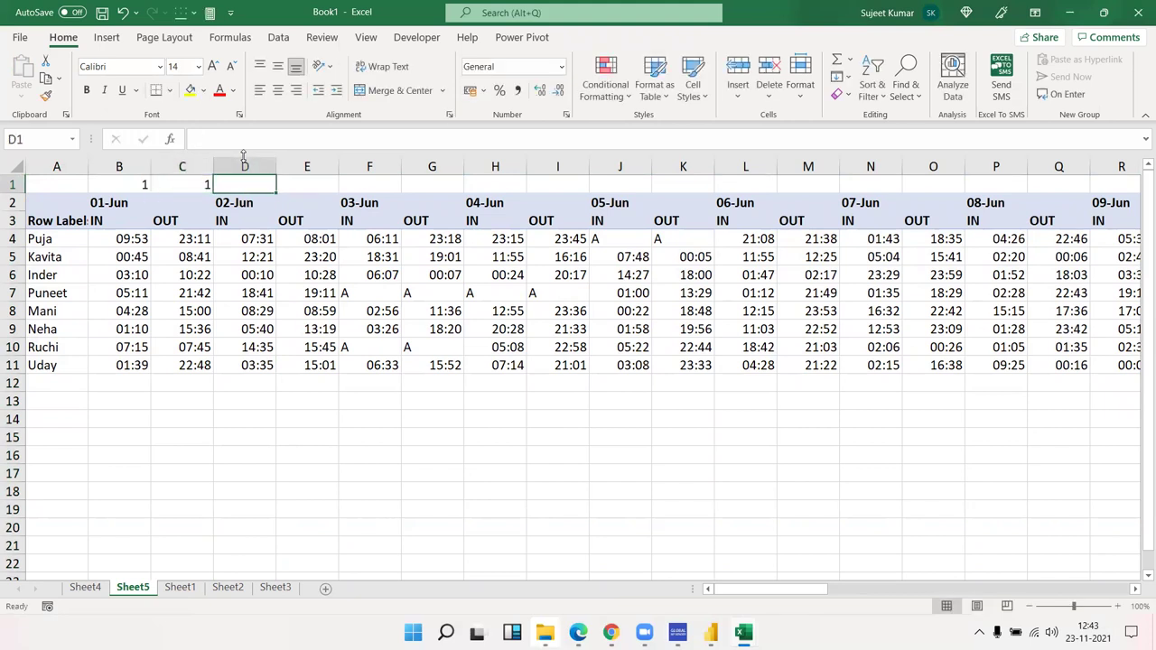
type("=")
key("Left")
key("Left")
type("+")
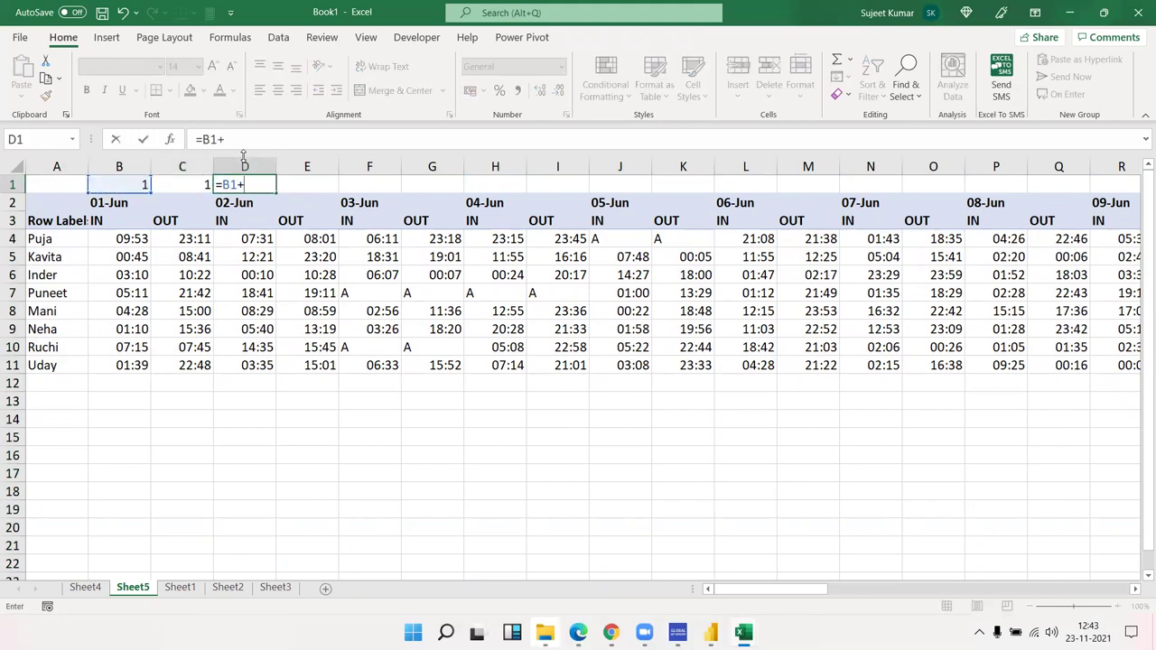
key("Return")
Step: Fill the =B1+1 day-number formula across E1:BI1 so row 1 reaches 30
key("Up")
key("shift+Right")
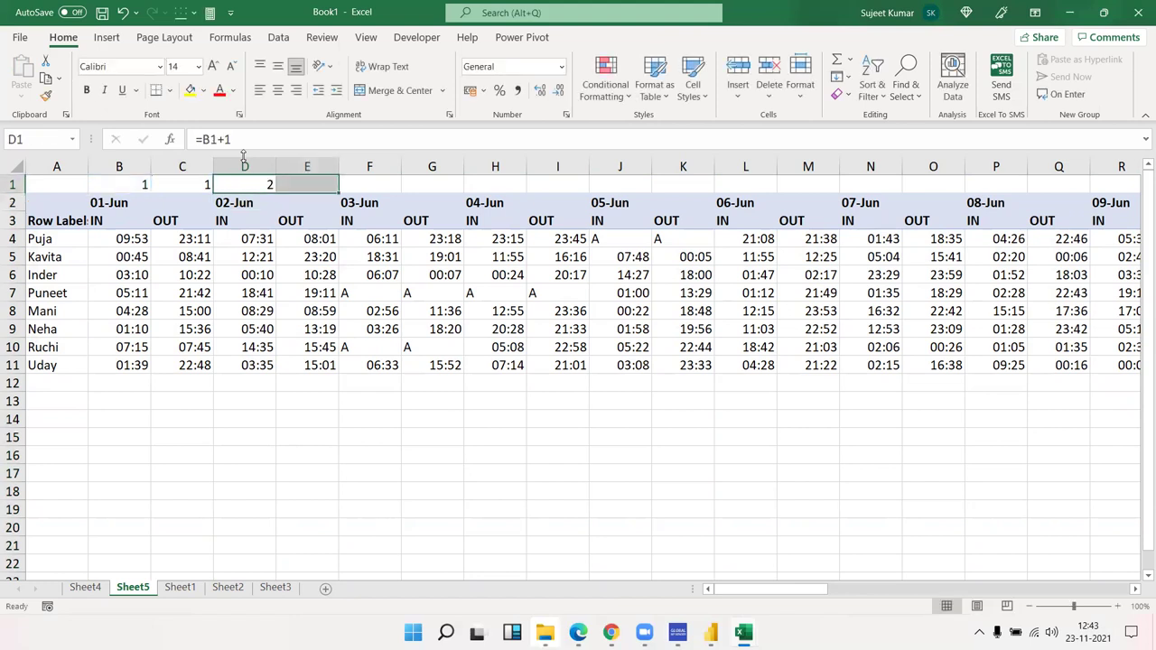
key("Right")
key("Down")
key("Up")
key("Down")
key("Down")
key("ctrl+Right")
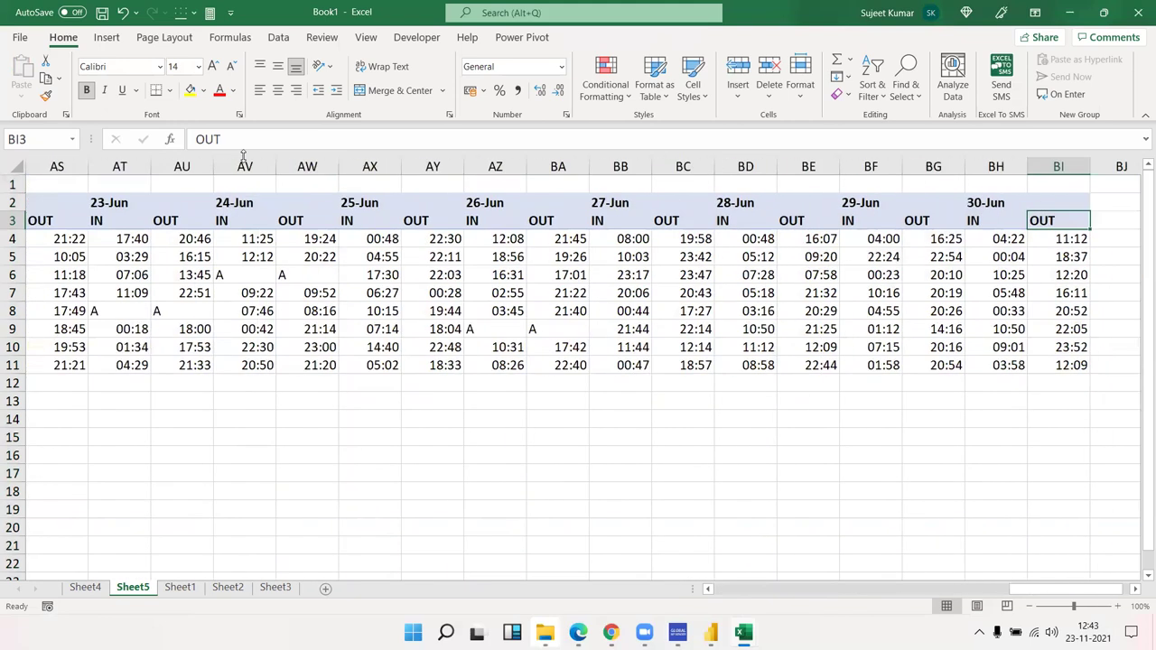
key("Up")
key("Up")
key("ctrl+shift+Left")
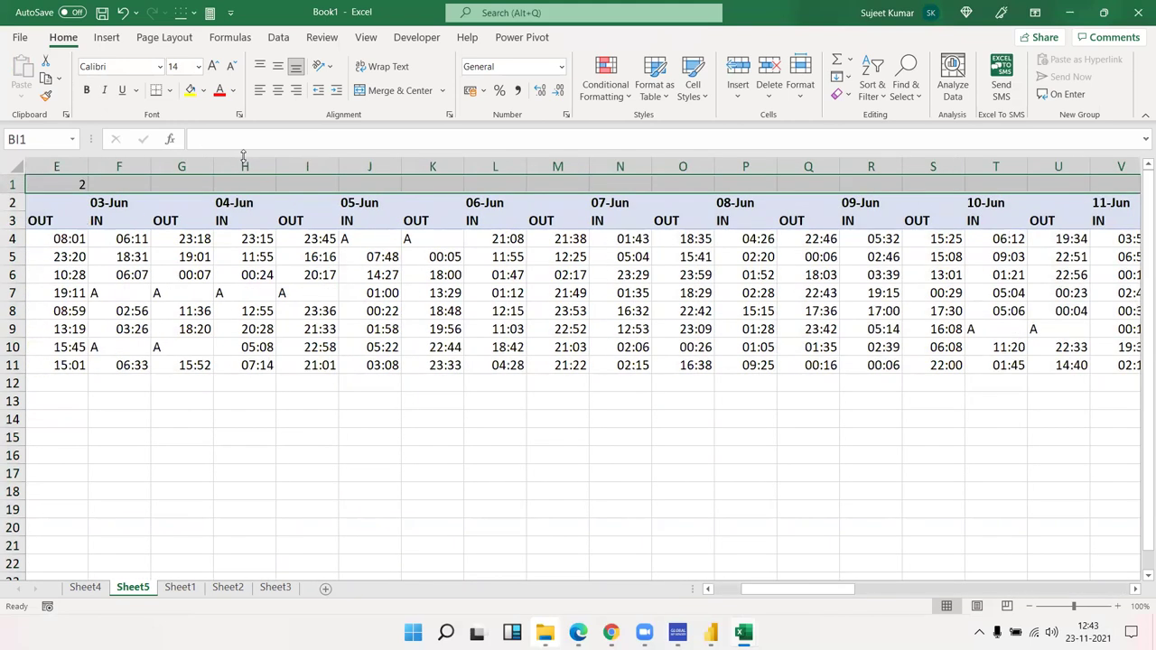
key("ctrl+r")
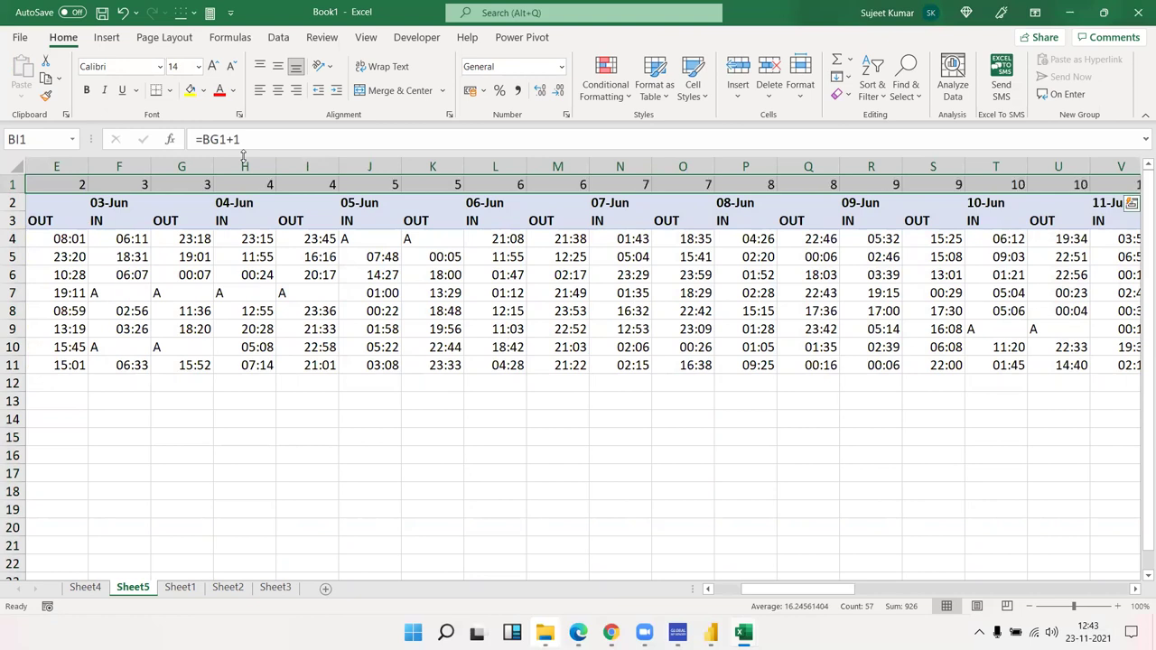
key("ctrl+Right")
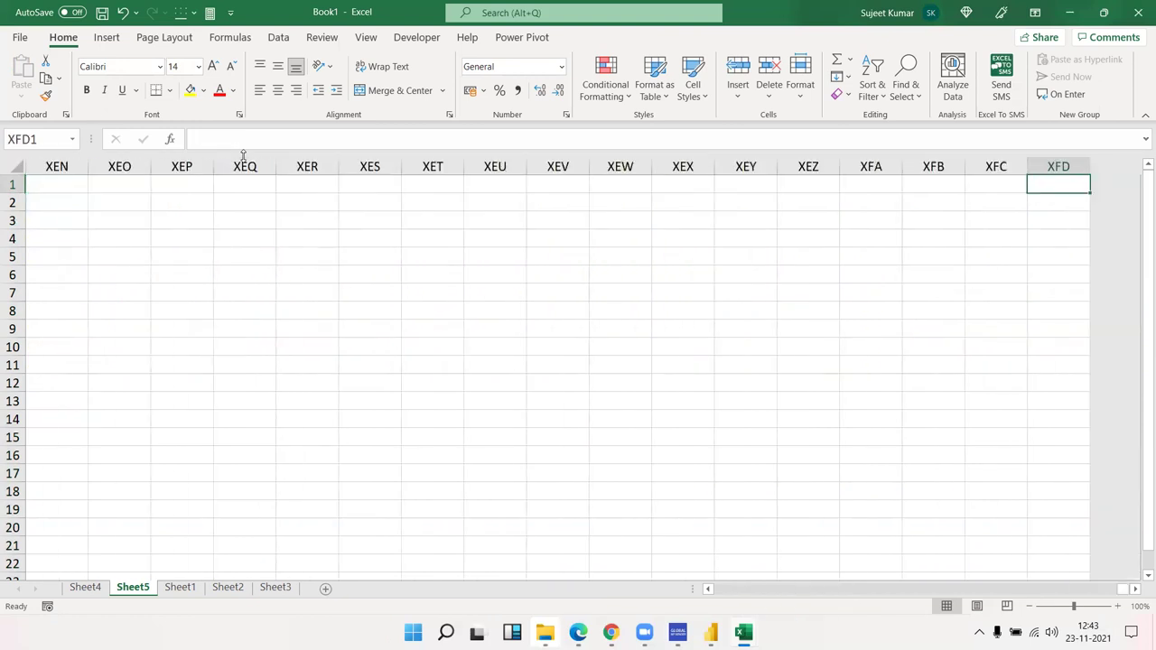
key("ctrl+Left")
key("Right")
Step: Enter 1 and 2 in BJ1:BK1 and extend the series to 30 at CM1
type("1")
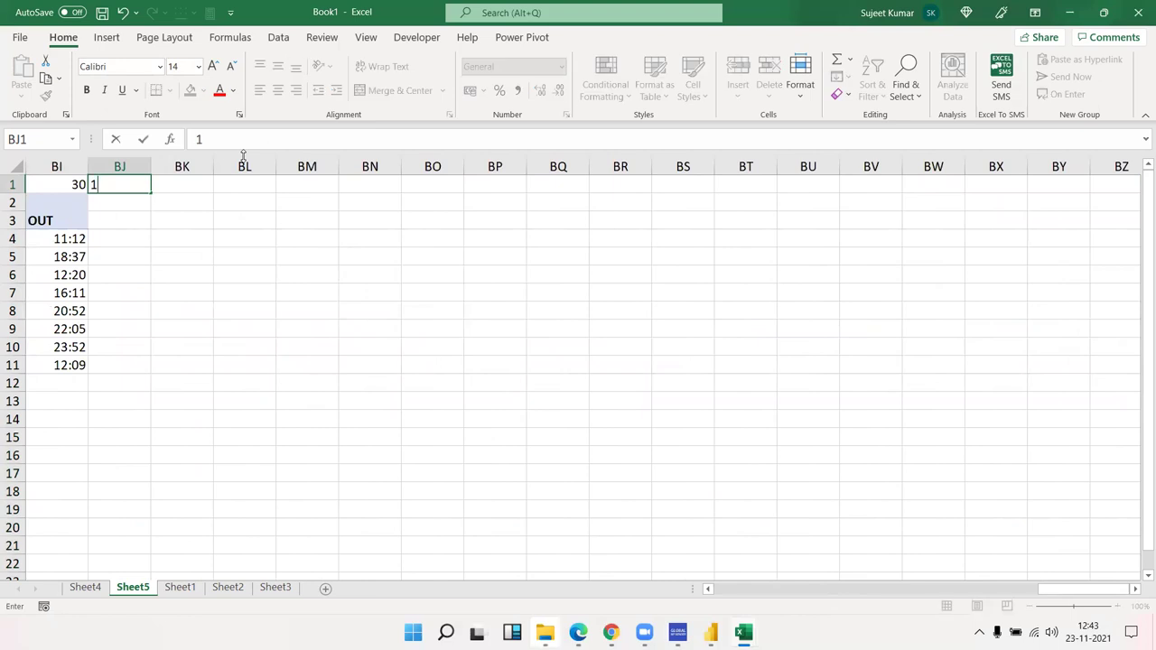
key("Right")
type("2")
key("Right")
key("Left")
key("Left")
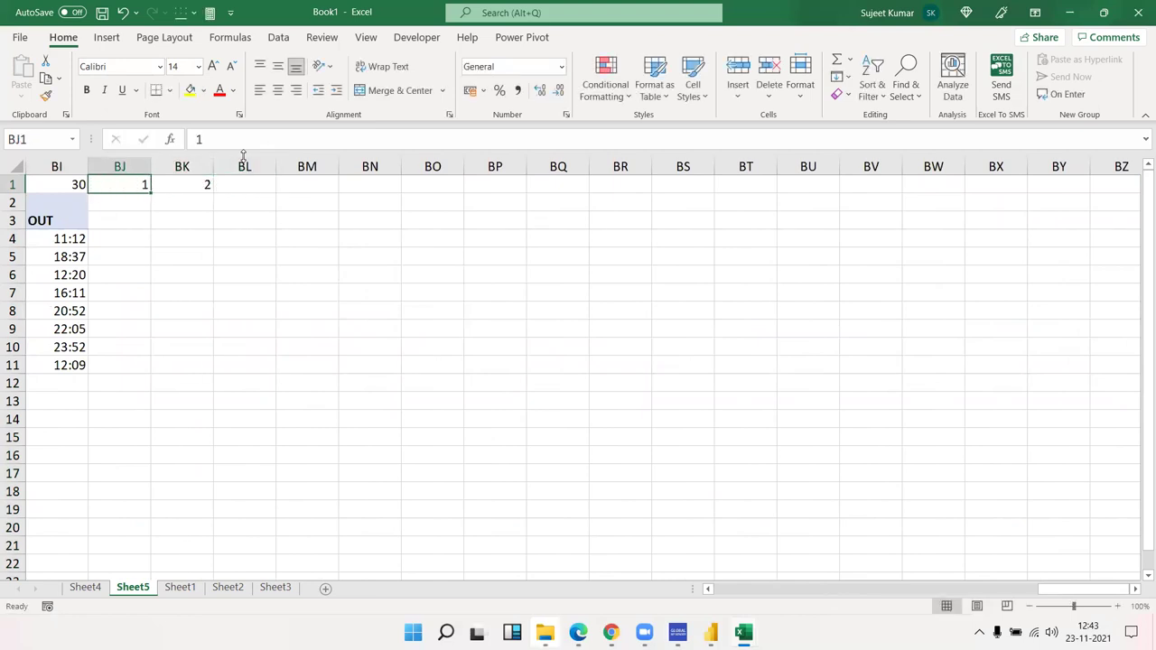
key("shift+Right")
left_click_drag(213, 193, 1137, 209)
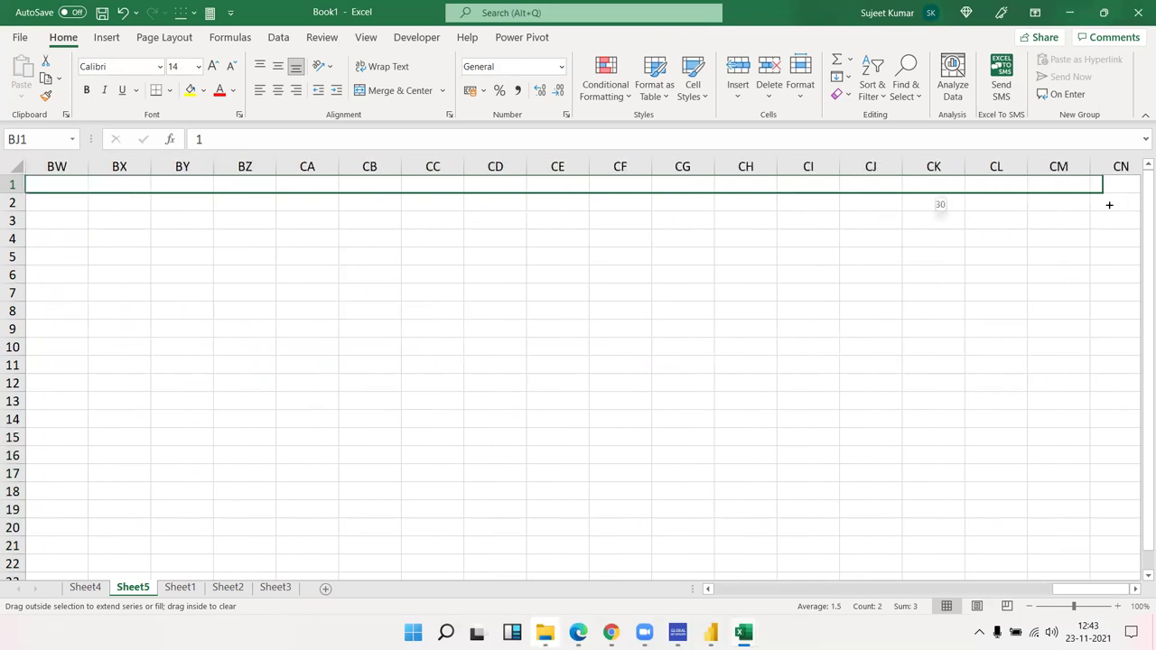
left_click_drag(1136, 209, 1106, 203)
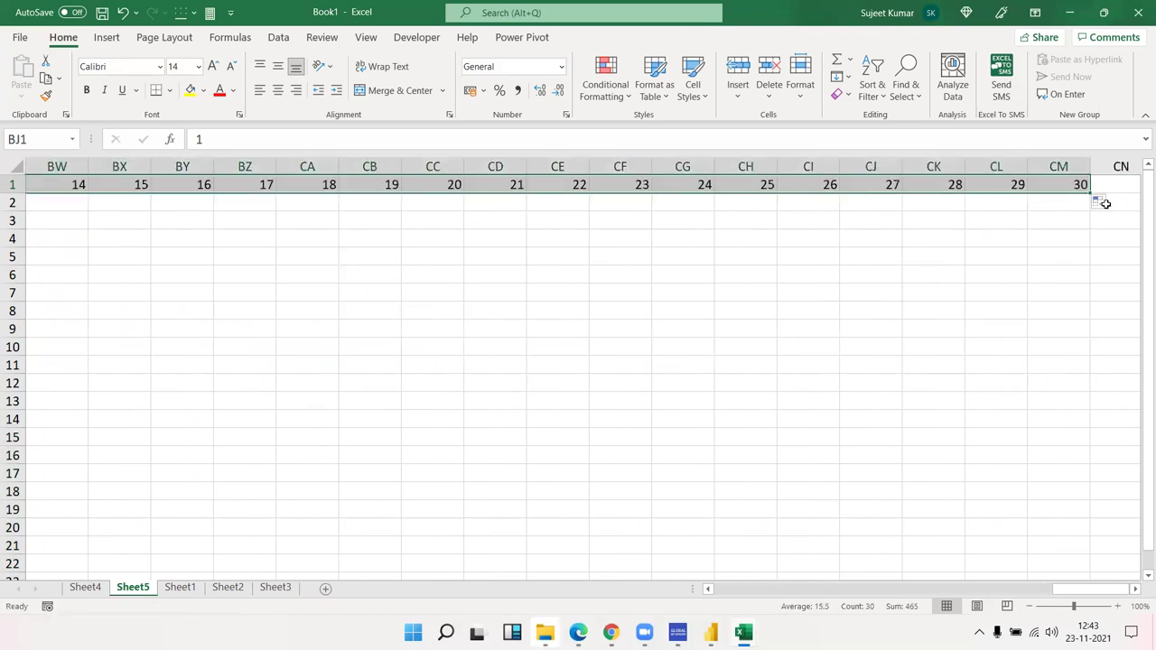
Step: Start typing the heading Hours in BJ3, past the IN/OUT headers
key("ctrl+Left")
key("Down")
key("Down")
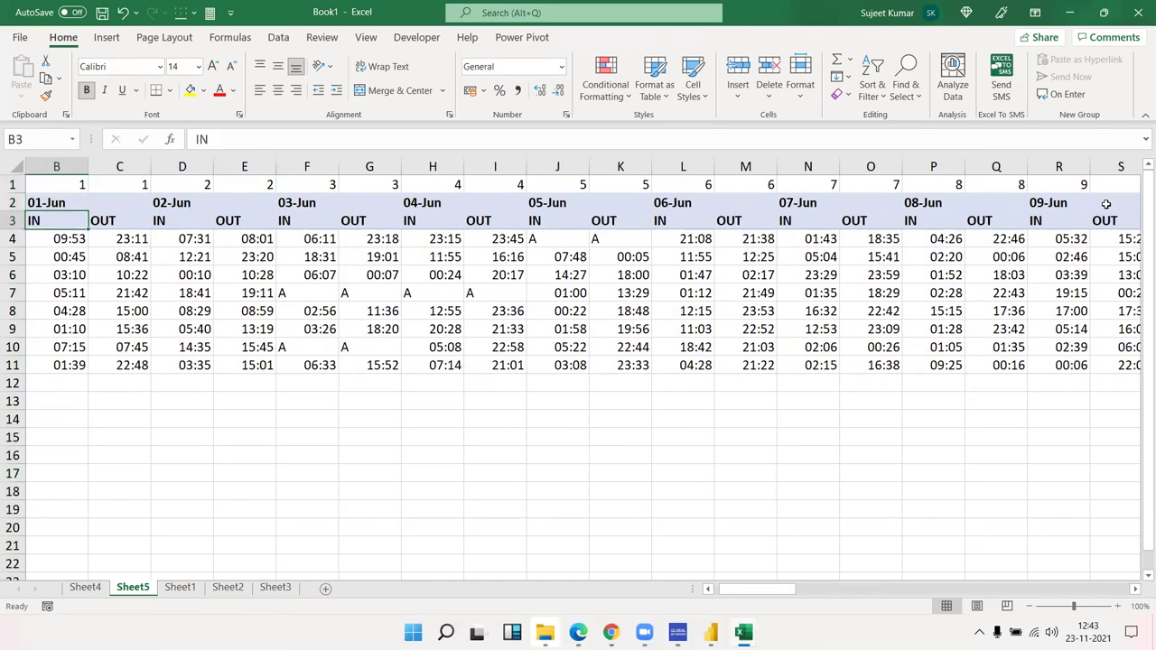
key("ctrl+Right")
key("Right")
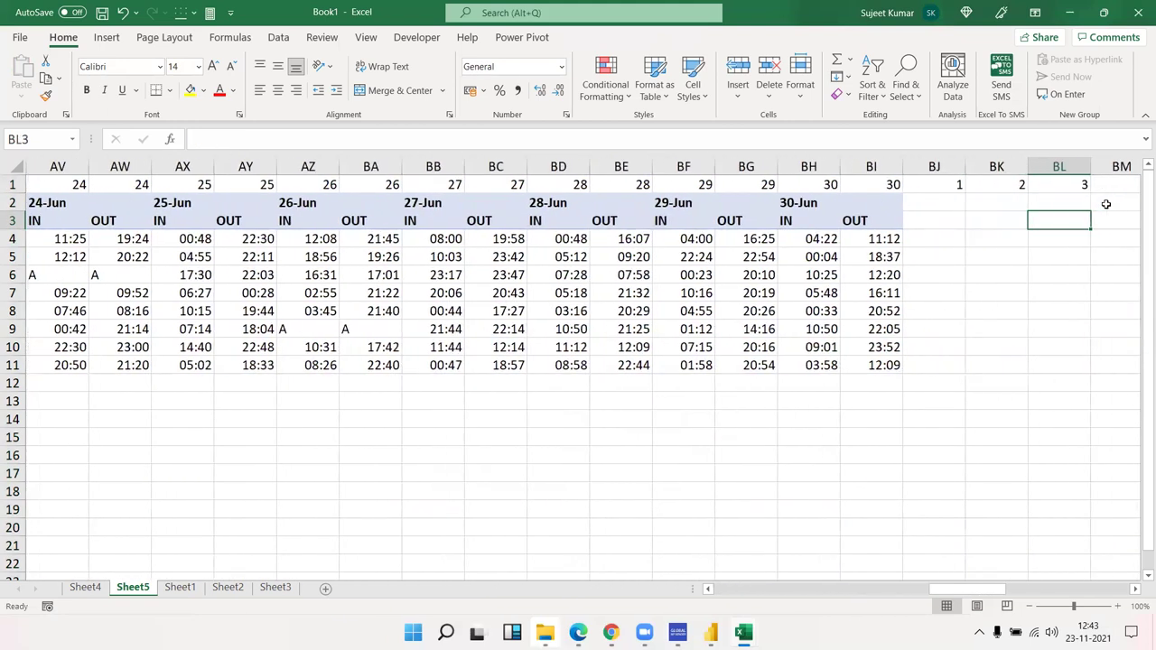
type("Hours")
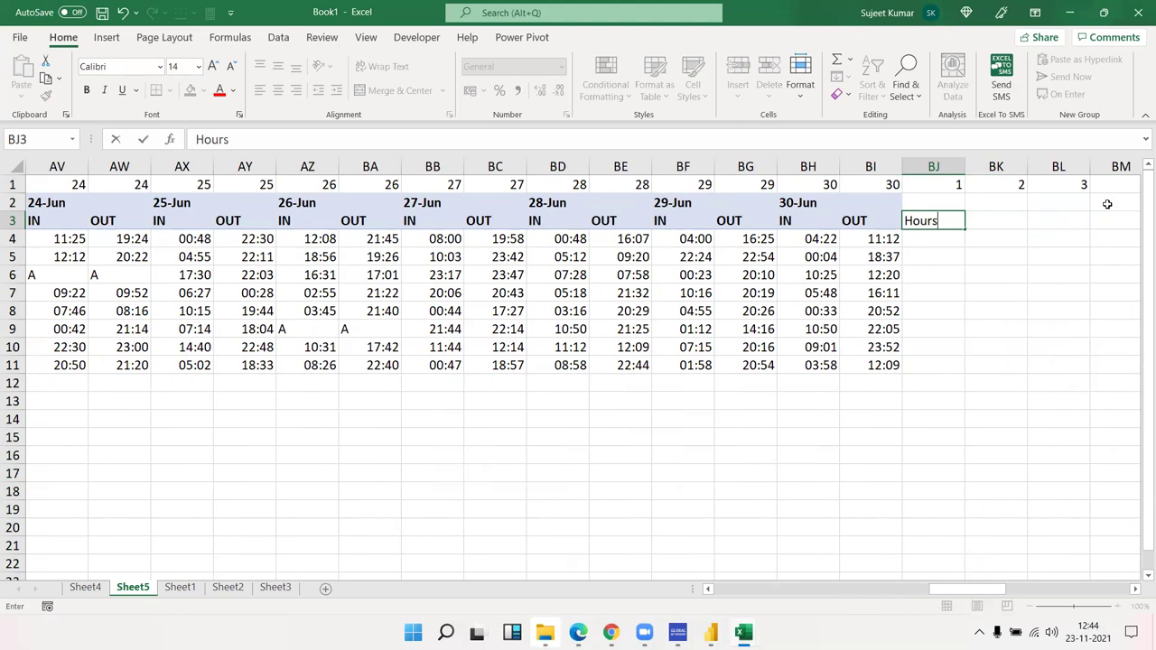
Step: Bold the Hours heading and copy it across BJ3:CM3
key("Return")
key("Up")
key("ctrl+b")
key("shift+Right")
key("shift+Right")
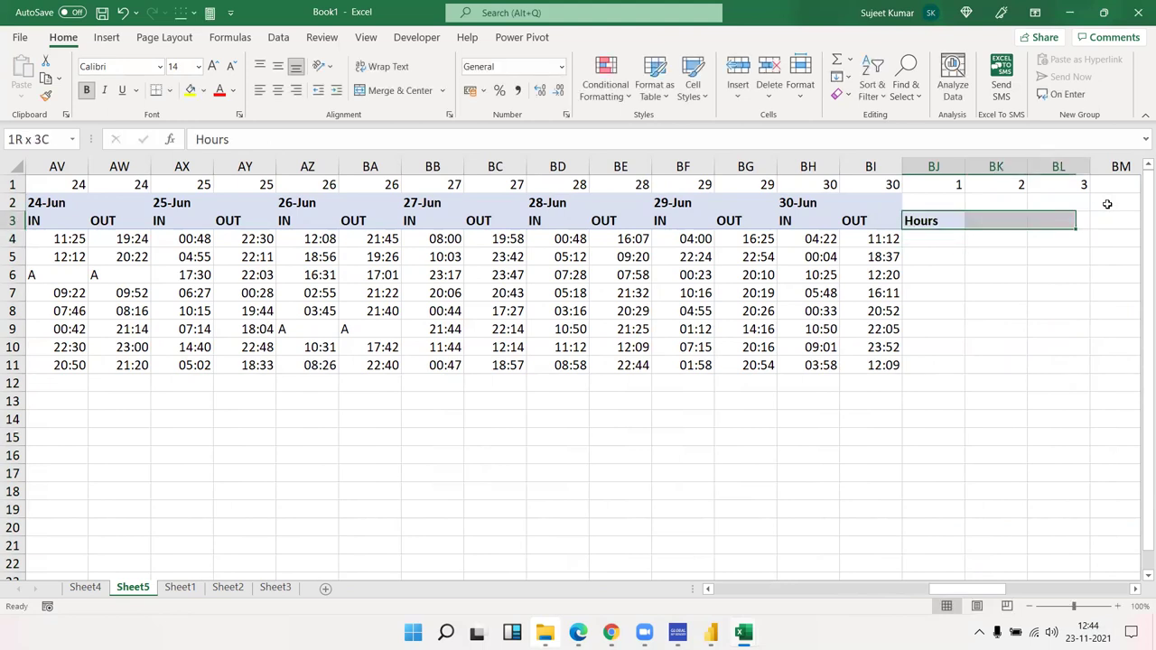
key("shift+Right")
key("shift+Right")
key("shift+Right")
key("shift+Right")
key("shift+Right")
key("shift+Right")
key("shift+Left")
key("shift+Left")
key("shift+Right")
key("ctrl+r")
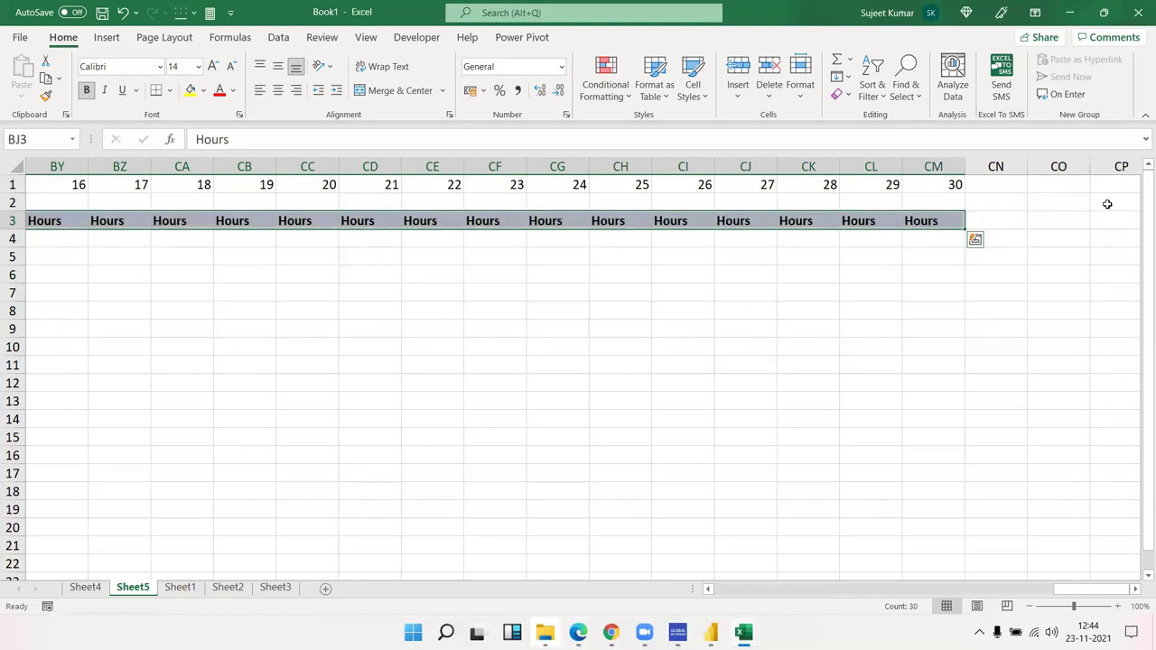
key("shift+Tab")
Step: Select rows 1 to 11 across all date columns out to CM
key("Up")
key("Up")
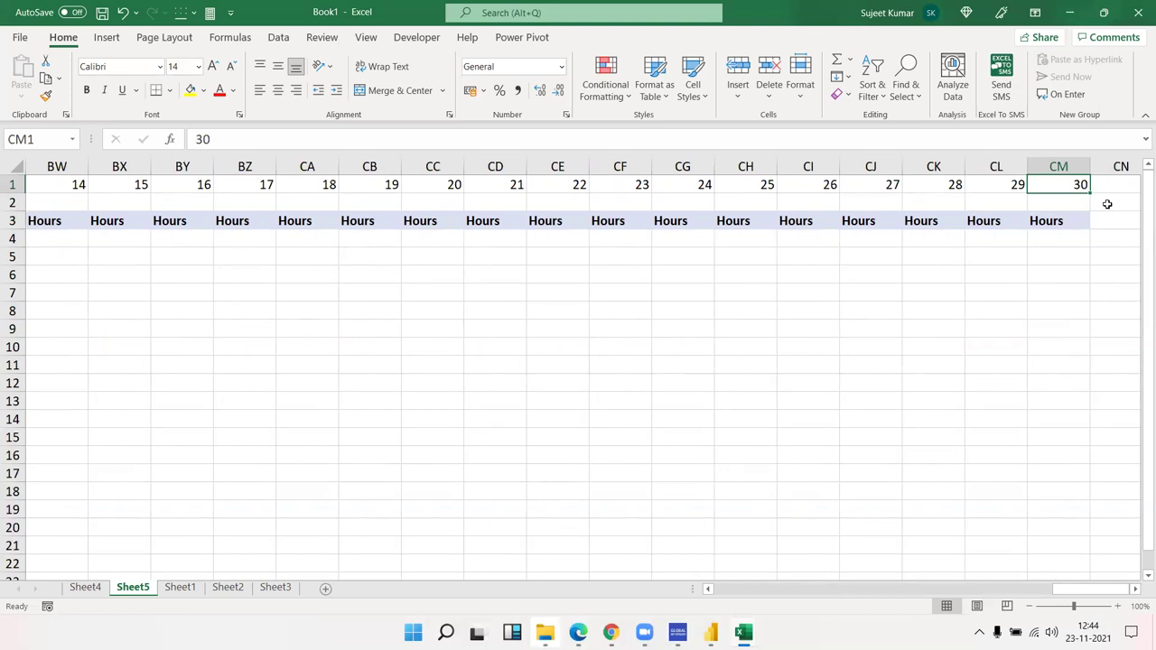
key("shift+Down")
key("shift+Down")
key("shift+Down")
key("shift+Down")
key("shift+Down")
key("shift+Down")
key("shift+Down")
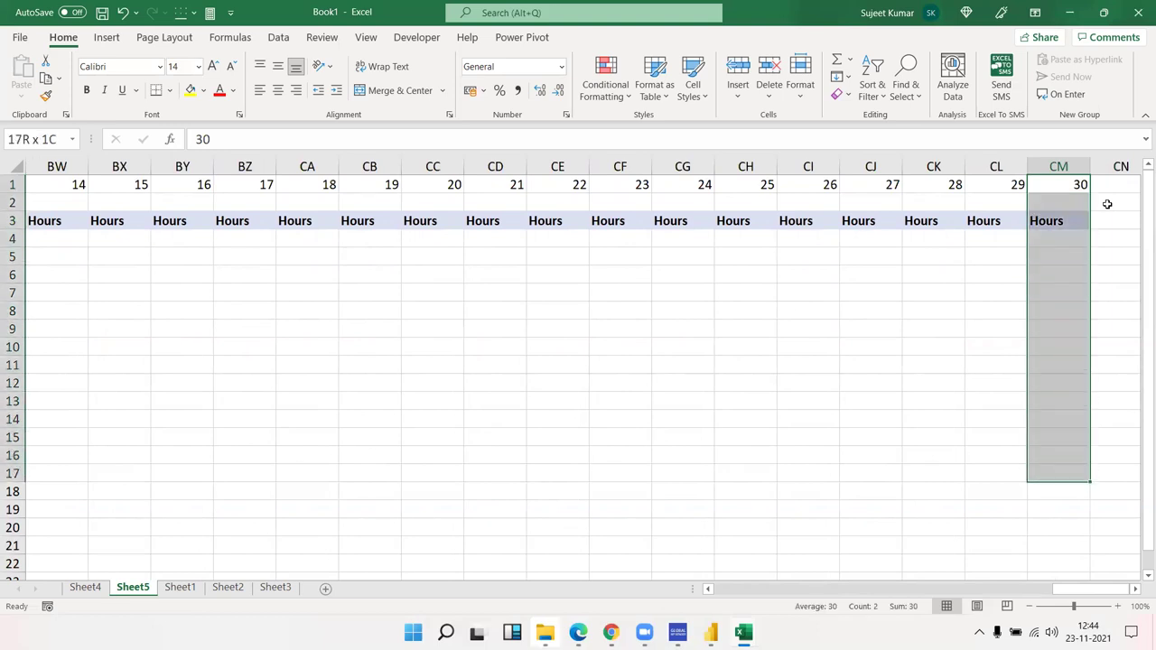
key("ctrl+shift+Left")
key("shift+Up")
key("shift+Up")
key("shift+Up")
key("shift+Up")
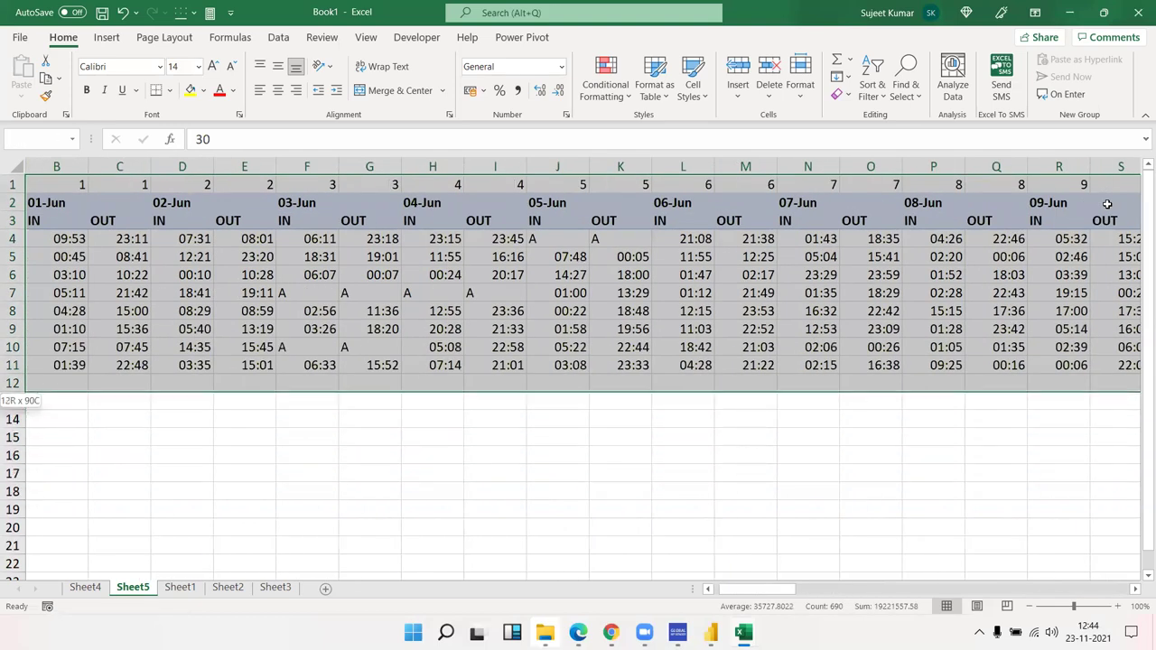
key("shift+Up")
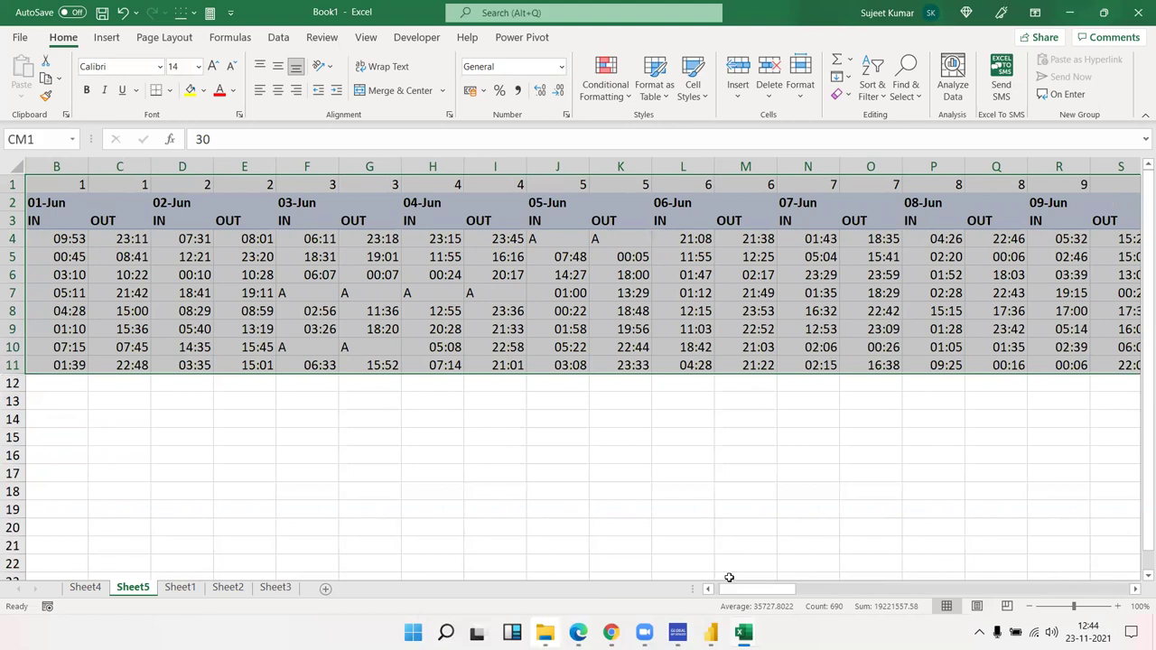
Step: Custom Sort the selection left to right by Row 1, smallest to largest
left_click(709, 589)
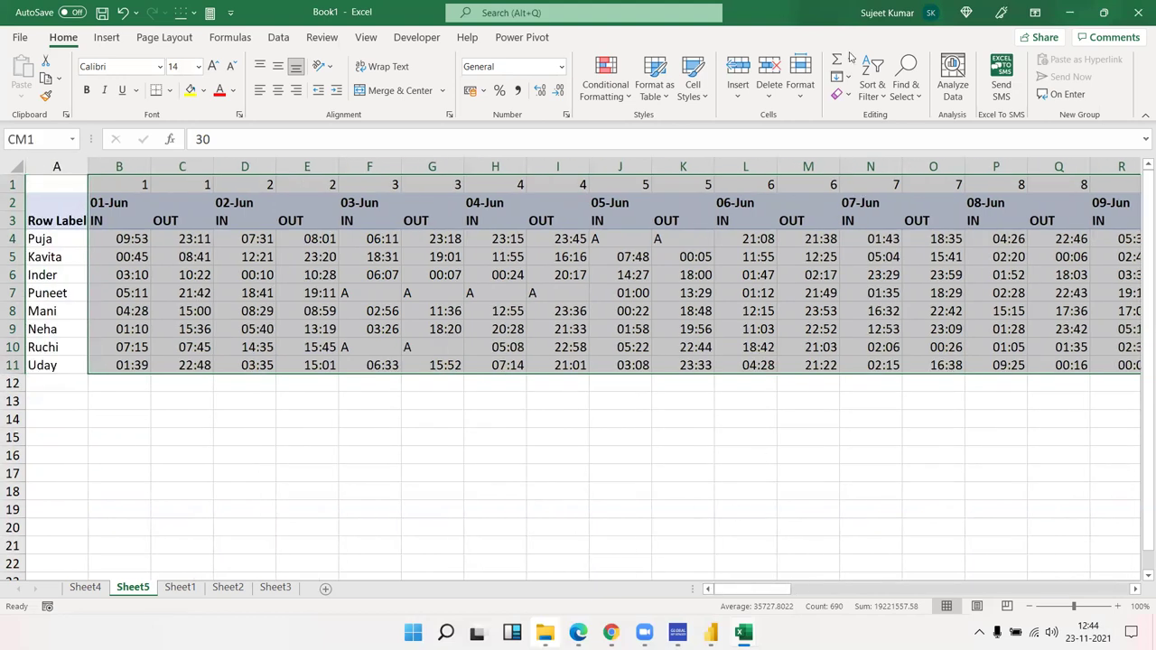
left_click(913, 98)
left_click(874, 93)
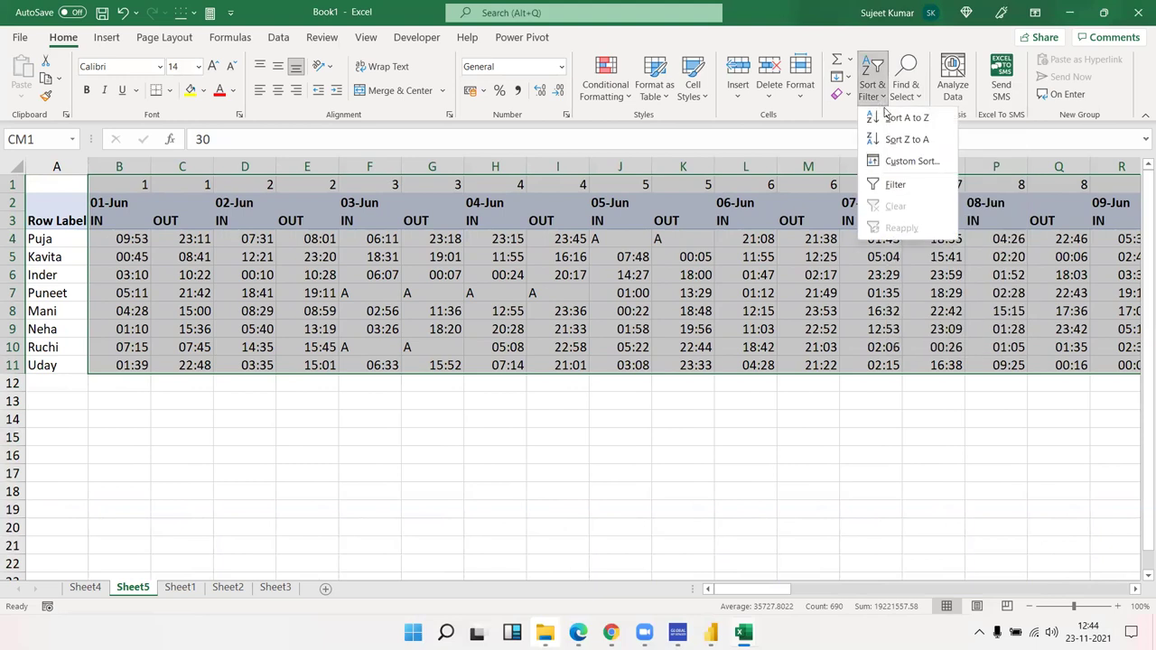
left_click(906, 159)
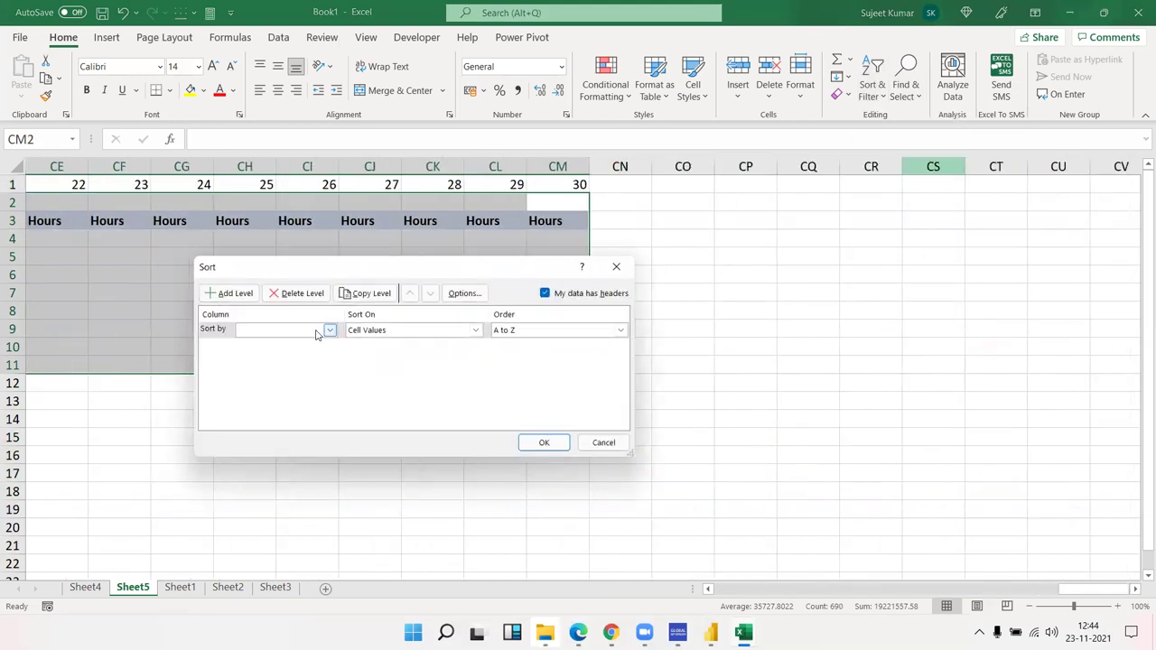
left_click(316, 332)
left_click(316, 332)
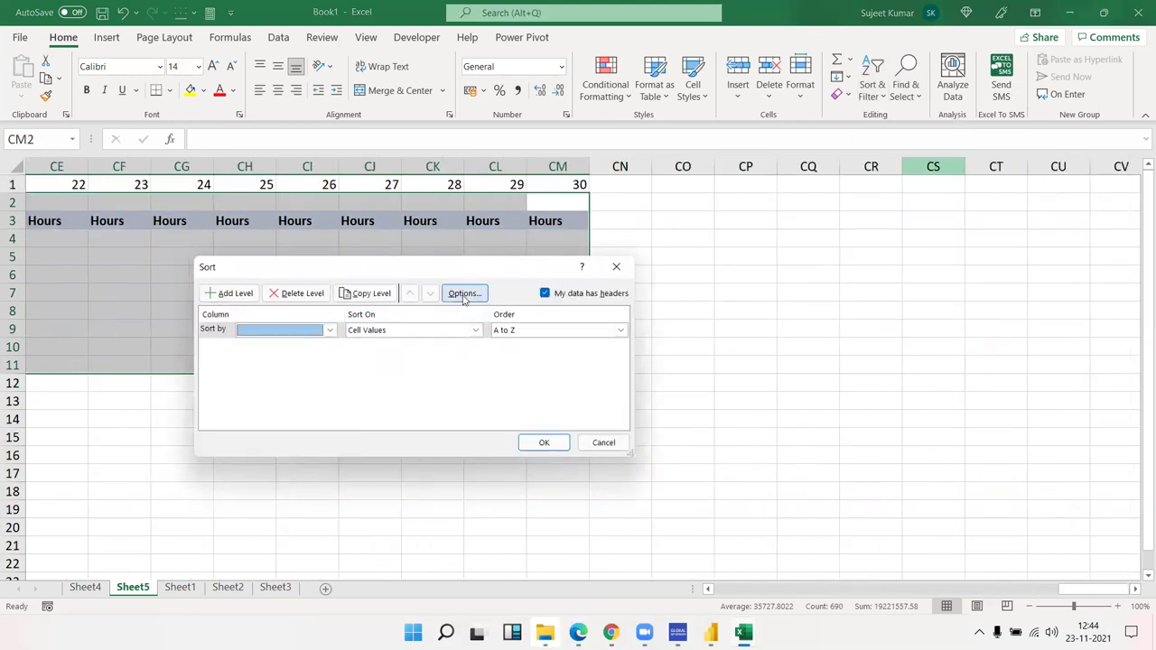
left_click(463, 293)
left_click(356, 370)
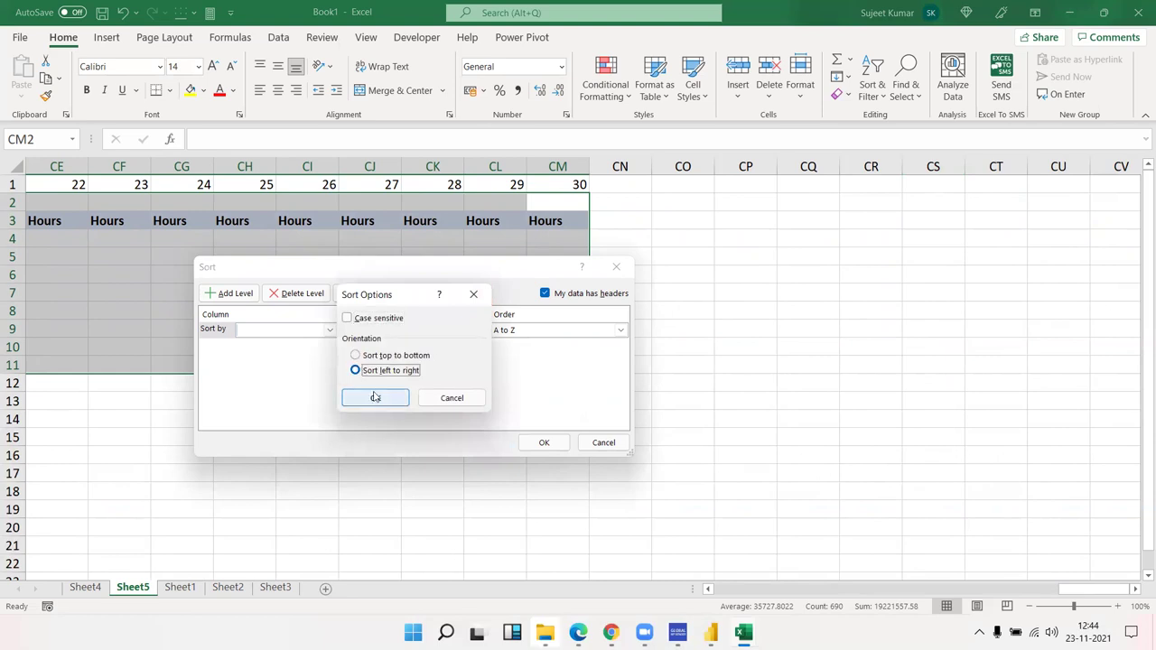
left_click(375, 397)
left_click(314, 332)
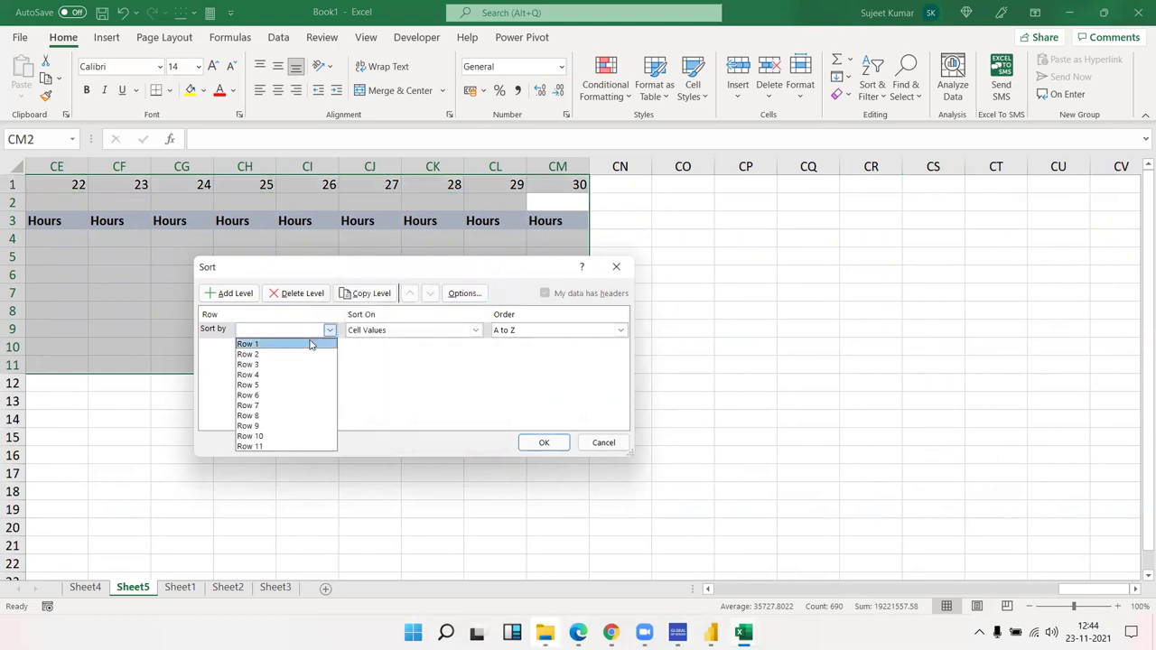
left_click(310, 344)
left_click(542, 441)
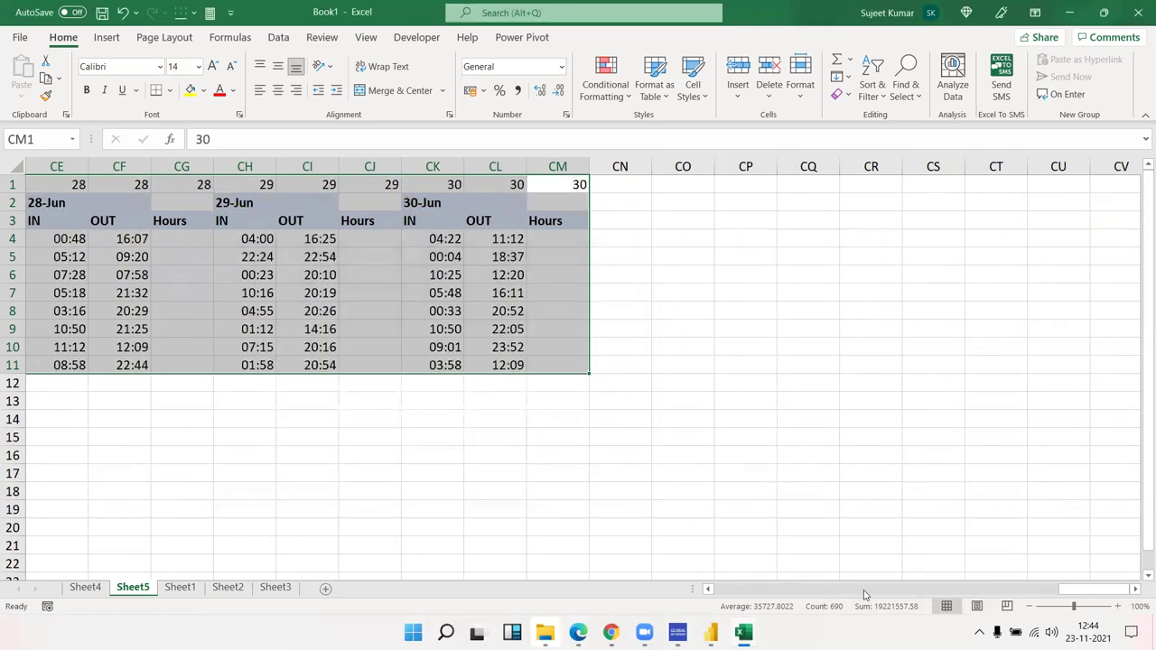
Step: Check the 01-Jun IN/OUT/Hours grouping, then delete helper row 1 of day numbers
left_click_drag(1077, 589, 710, 589)
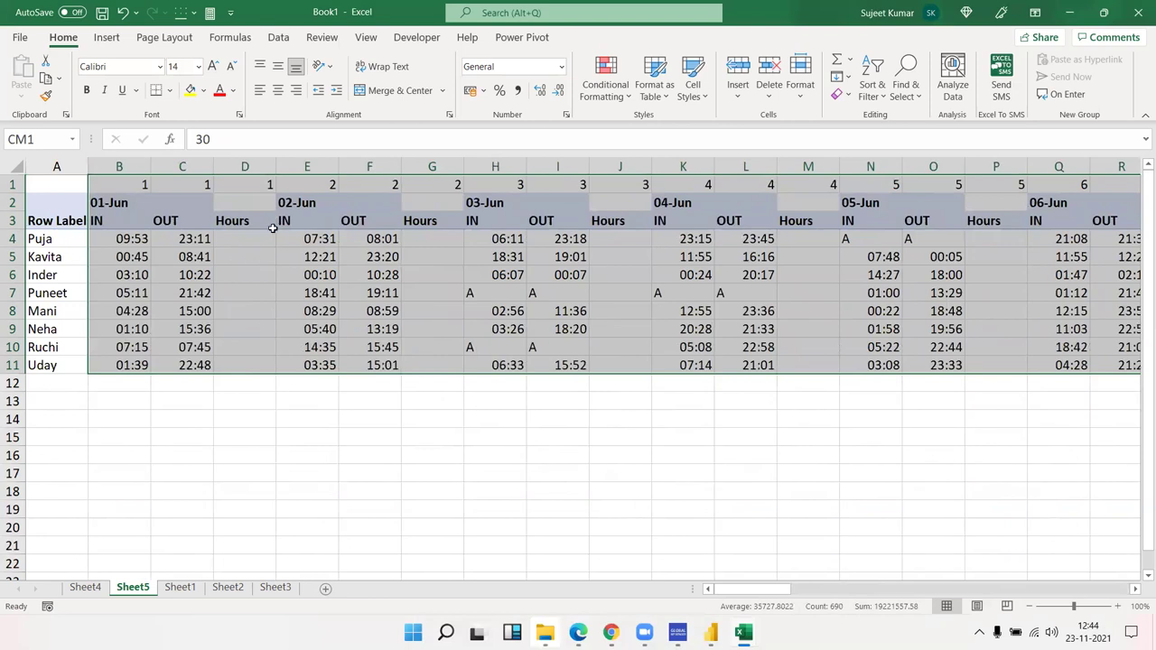
left_click_drag(124, 183, 250, 182)
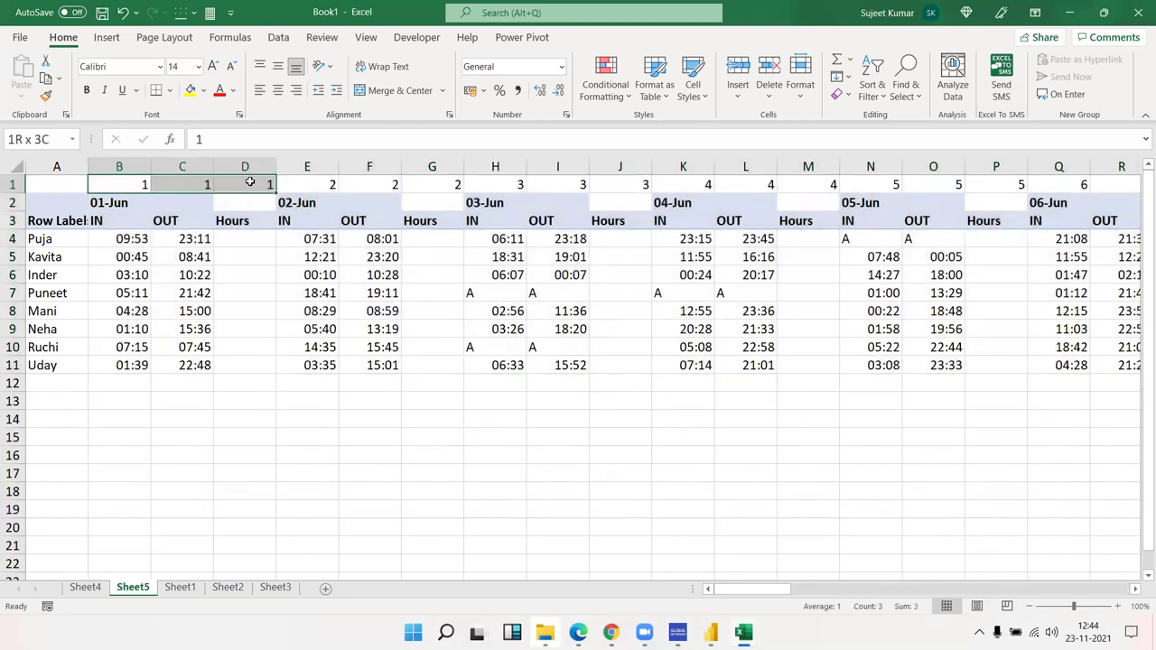
left_click(256, 163)
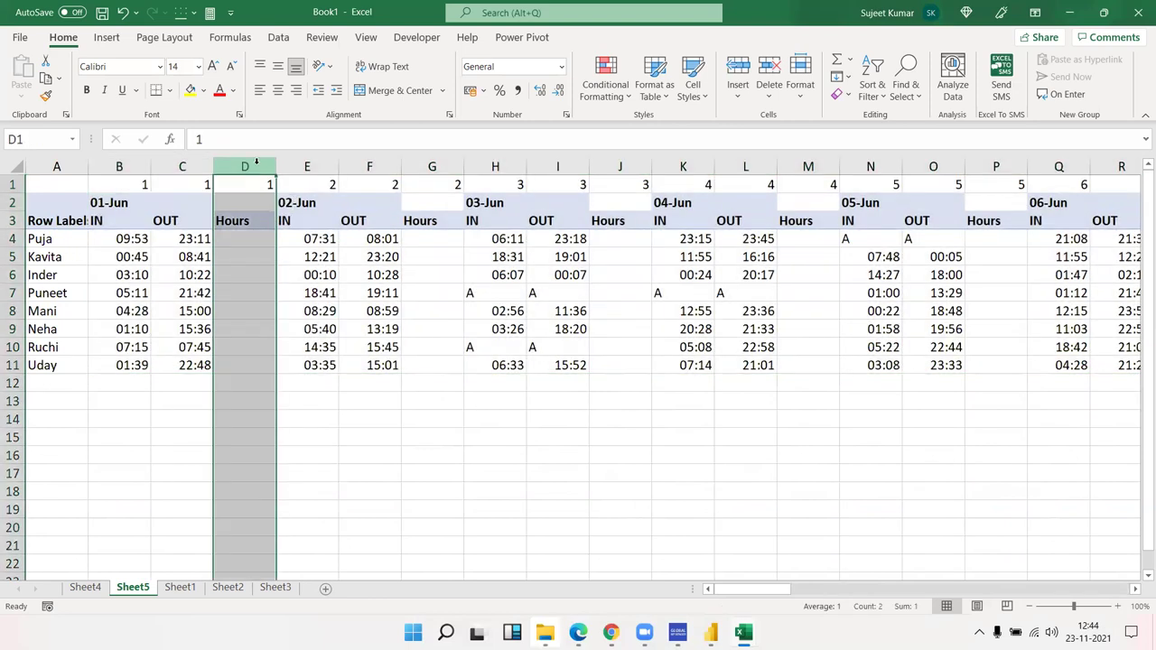
left_click(243, 225)
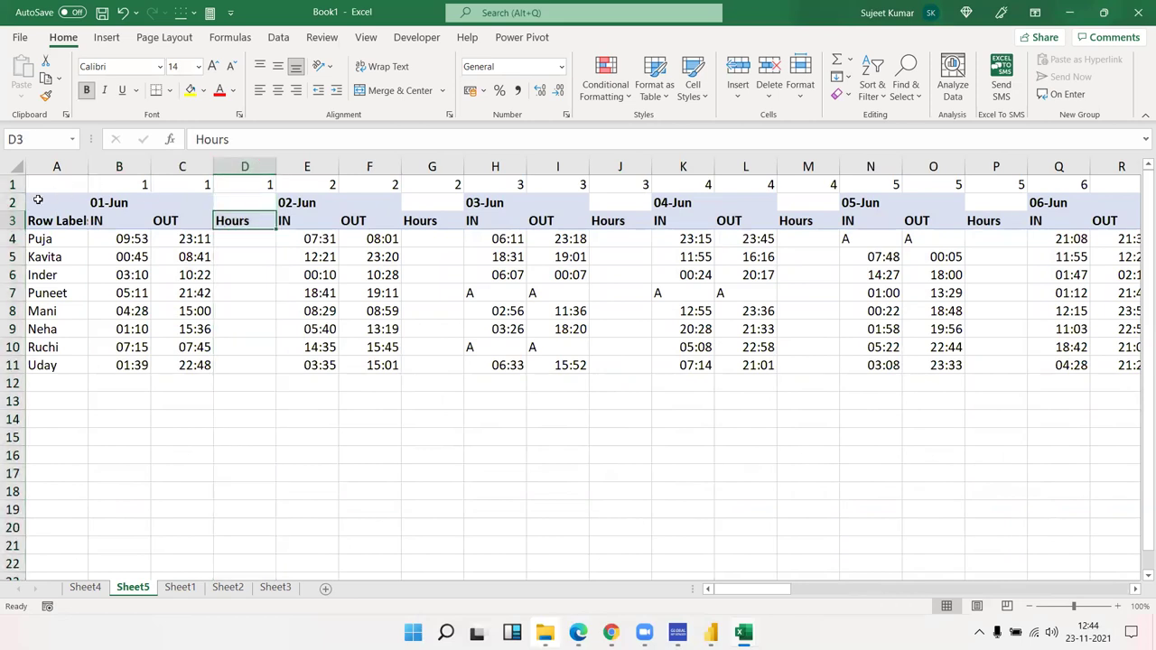
left_click(16, 183)
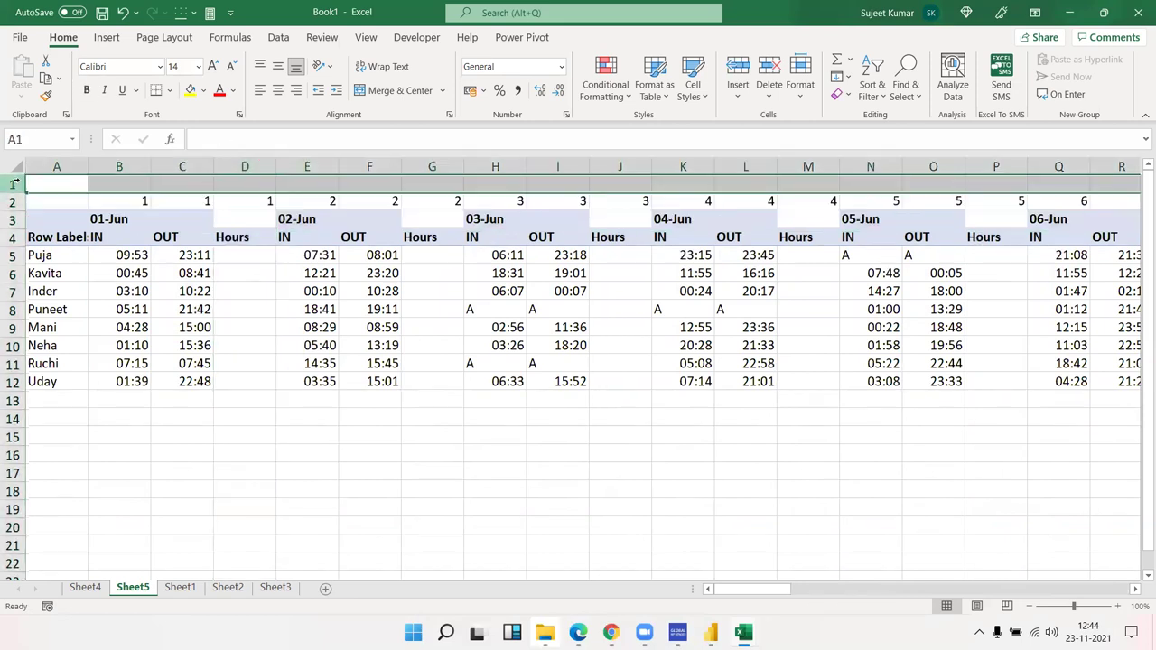
key("ctrl+minus")
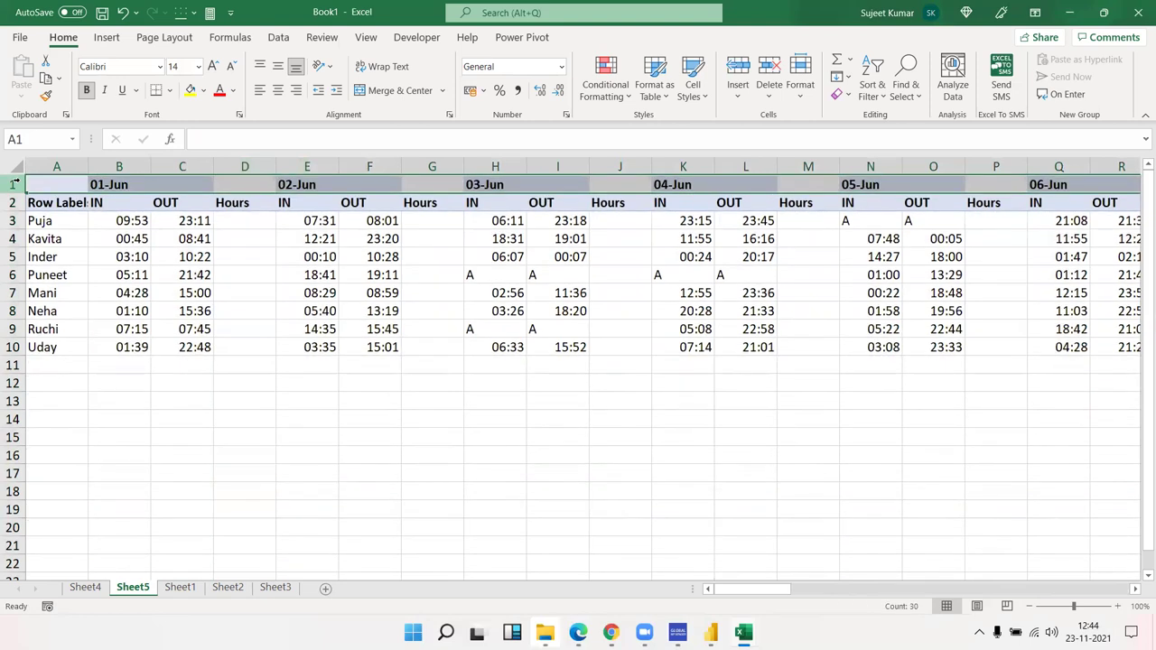
key("Down")
key("Down")
key("Right")
key("Right")
key("Right")
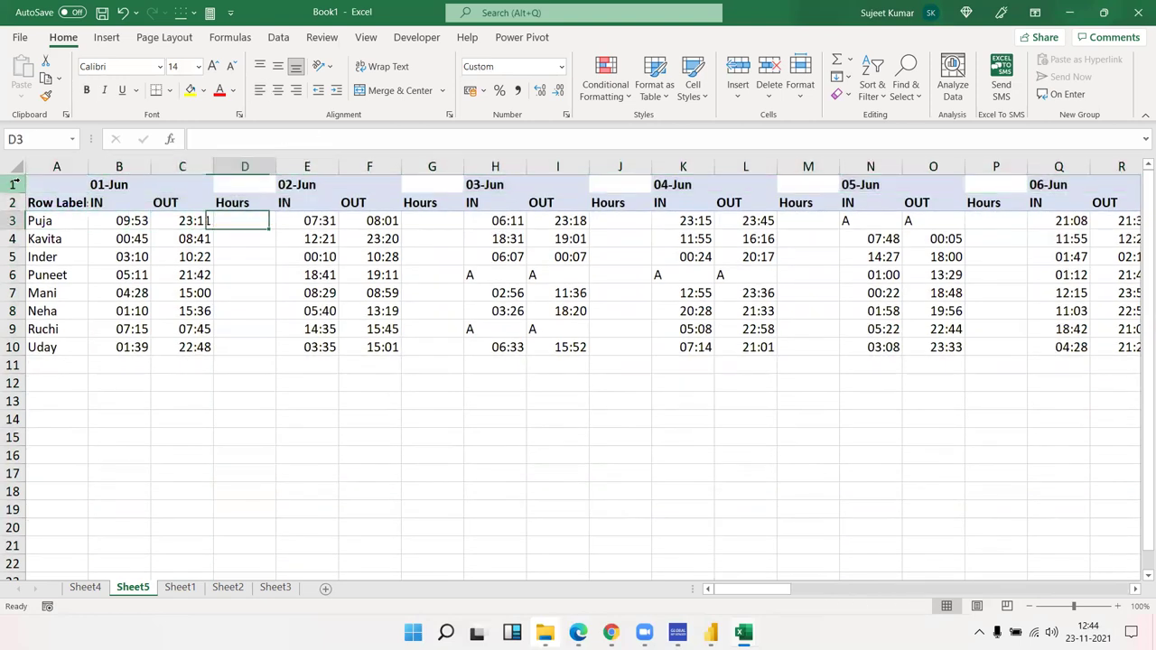
Step: Test the formula =C3-B3 in D3, then clear it
type("=")
key("Left")
type("-")
key("Left")
key("Left")
key("Return")
key("Up")
key("Delete")
Step: Select the attendance times B3:CM10
key("Left")
key("Left")
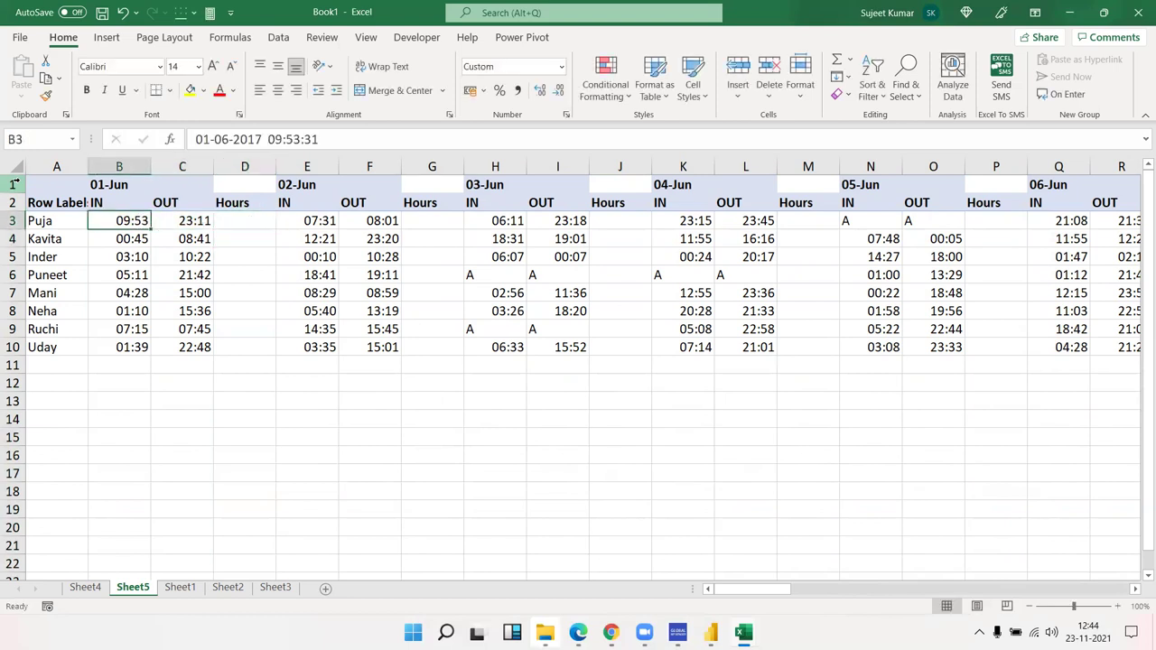
key("shift+Right")
key("shift+Right")
key("shift+Right")
key("shift+Right")
key("shift+Right")
key("shift+Right")
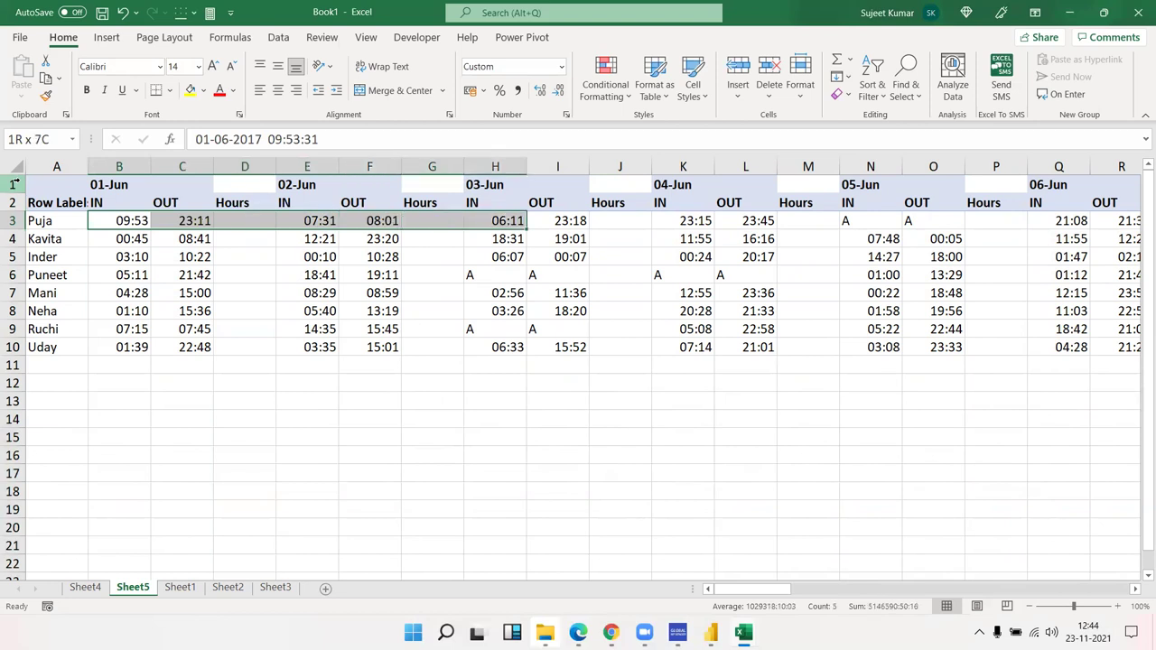
key("shift+Right")
key("shift+Right")
key("shift+Right")
key("shift+Right")
key("shift+Right")
key("shift+Right")
key("shift+Right")
key("shift+Right")
key("shift+Right")
key("shift+Right")
key("shift+Right")
key("shift+Right")
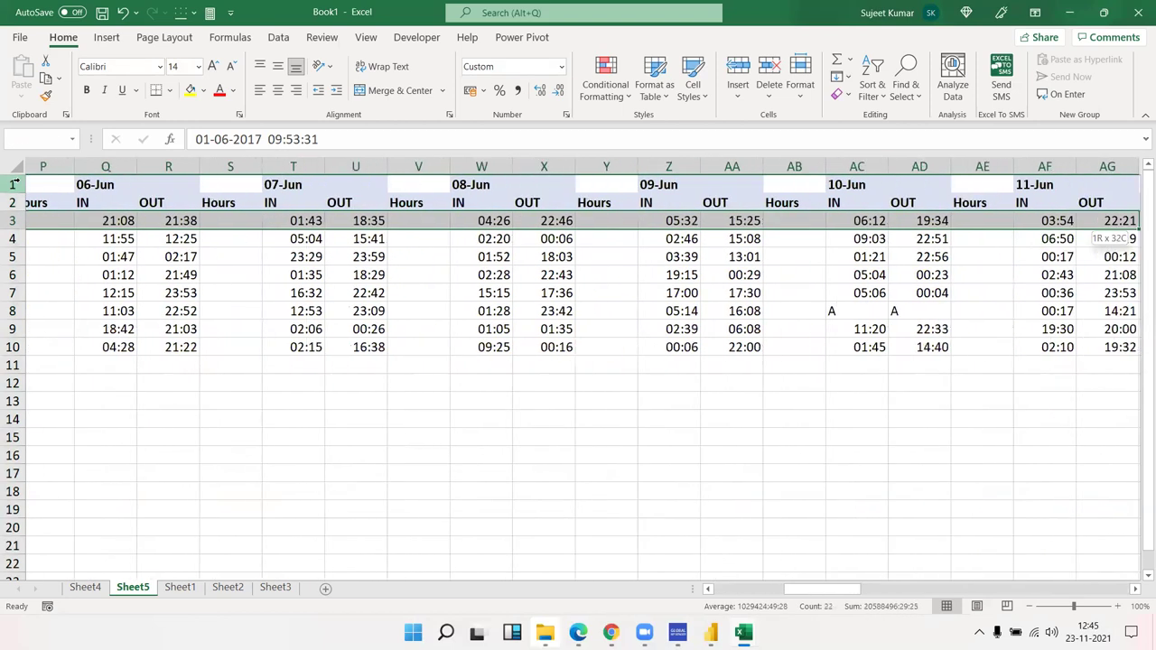
key("shift+Right")
key("shift+Right")
key("shift+Right")
key("shift+Right")
key("shift+Right")
key("shift+Right")
key("shift+Right")
key("shift+Right")
key("shift+Right")
key("shift+Right")
key("shift+Right")
key("shift+Right")
key("shift+Right")
key("shift+Right")
key("shift+Right")
key("shift+Right")
key("shift+Right")
key("shift+Right")
key("shift+Right")
key("shift+Right")
key("shift+Right")
key("shift+Right")
key("shift+Right")
key("shift+Right")
key("shift+Right")
key("shift+Right")
key("shift+Right")
key("shift+Right")
key("shift+Right")
key("shift+Right")
key("shift+Right")
key("shift+Right")
key("shift+Right")
key("shift+Right")
key("shift+Right")
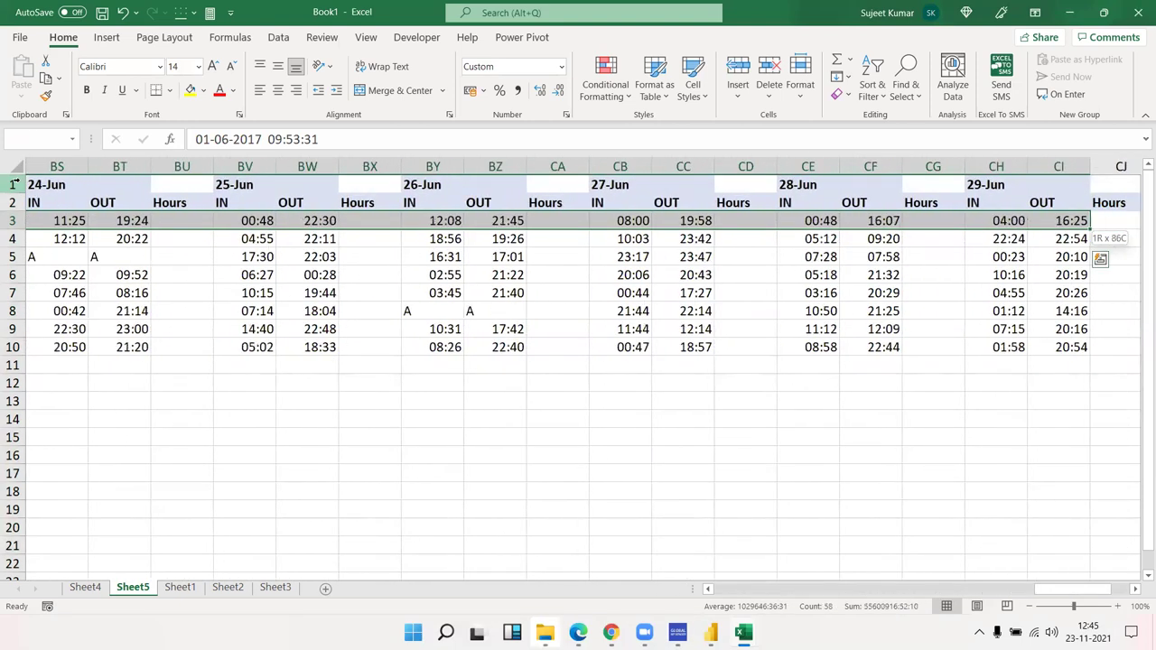
key("shift+Right")
key("shift+Right")
key("ctrl+shift+Right")
key("ctrl+shift+Left")
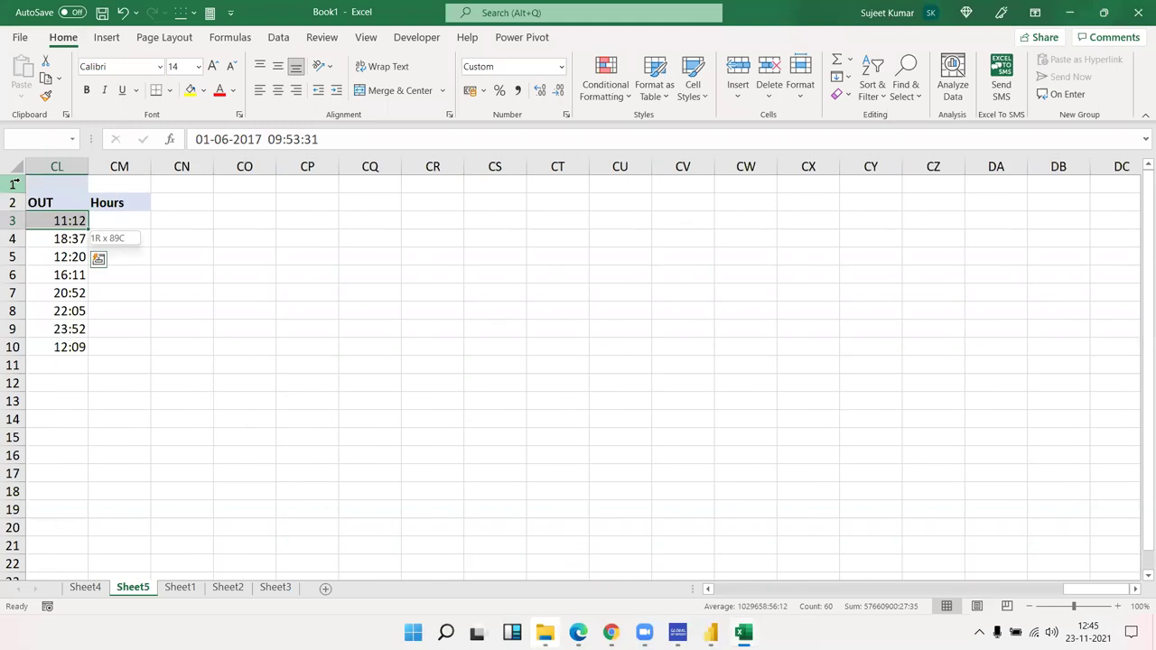
key("shift+Down")
key("shift+Down")
key("shift+Down")
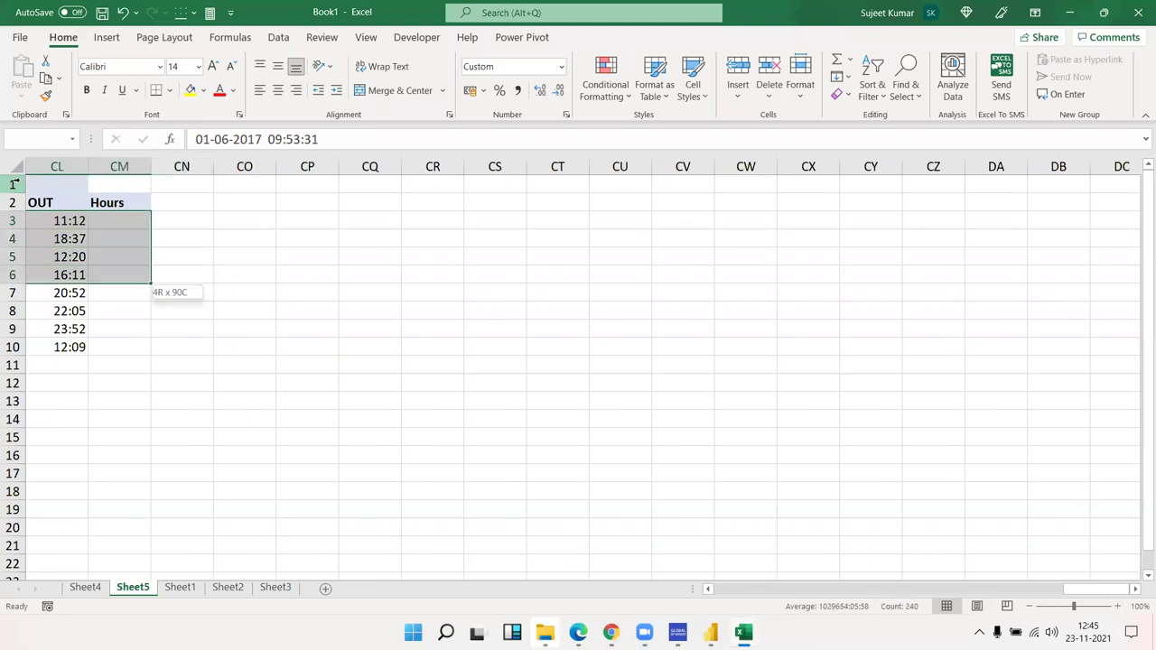
key("shift+Down")
key("shift+Down")
key("shift+Down")
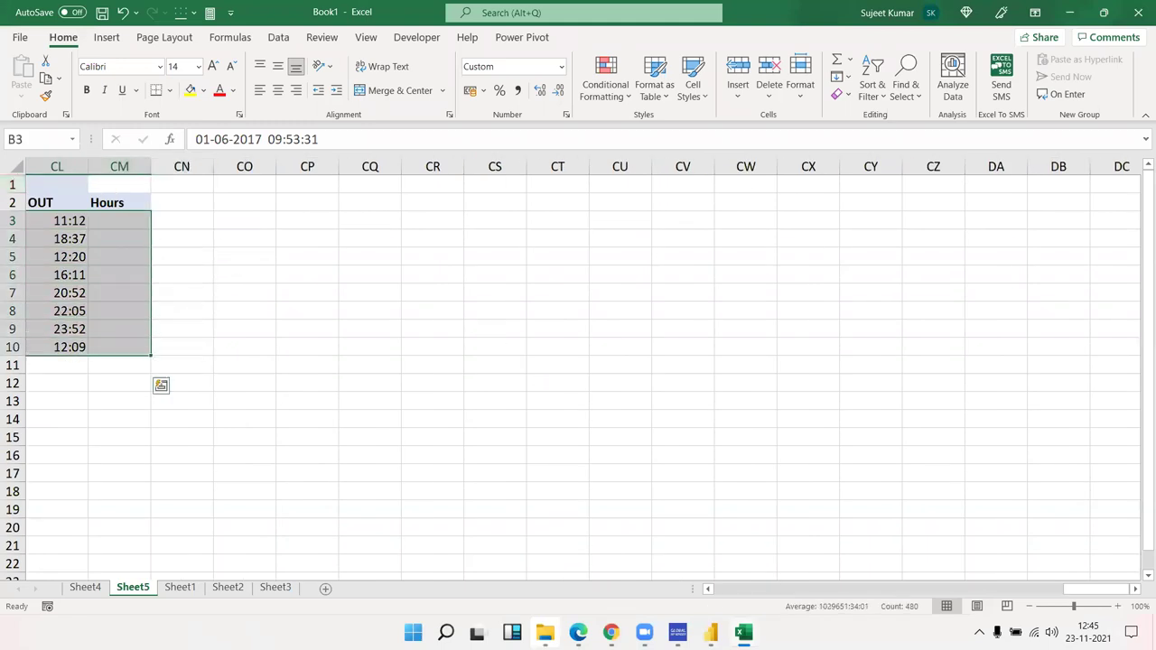
left_click_drag(1093, 589, 991, 596)
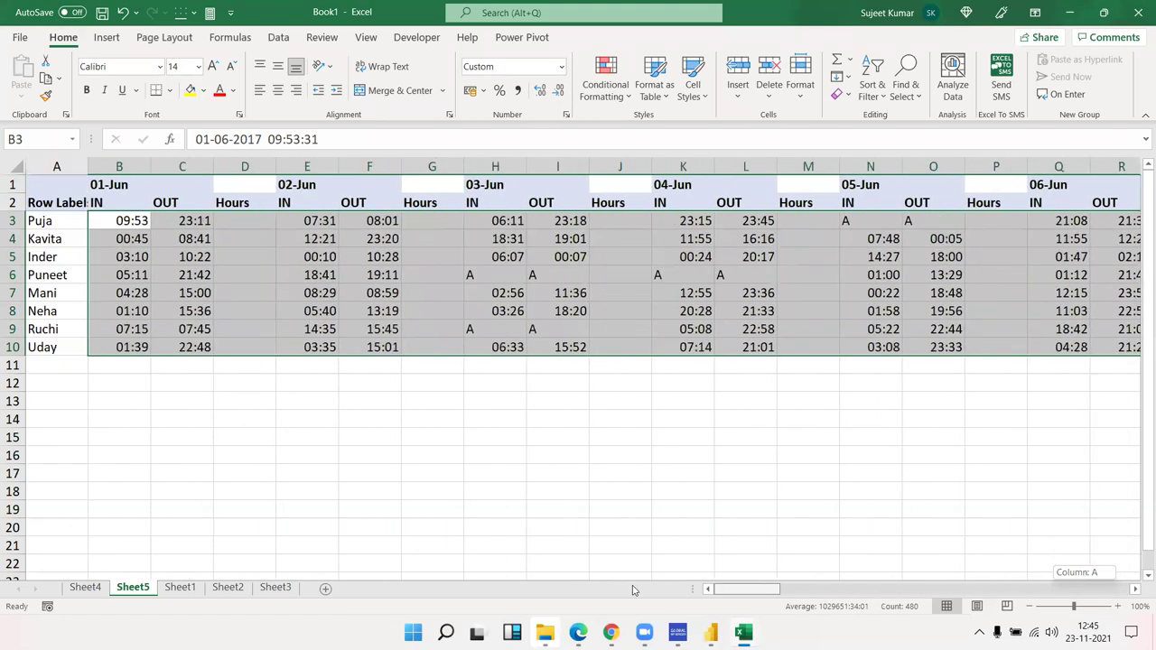
left_click_drag(838, 582, 632, 588)
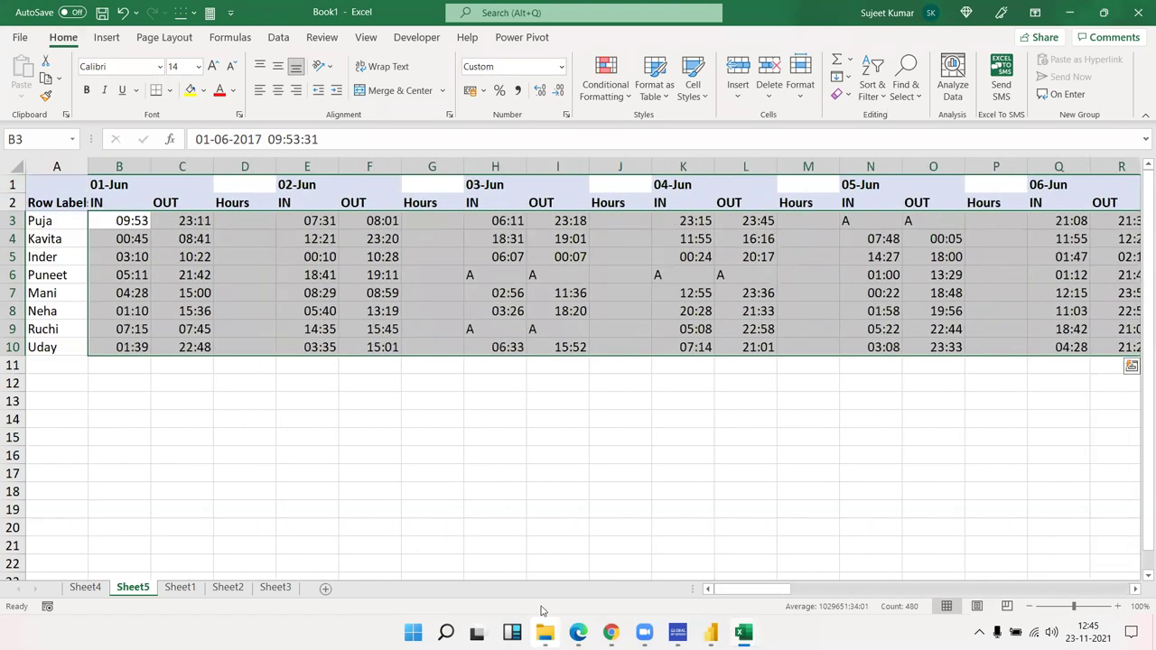
Step: Use Go To Special > Blanks to select the empty Hours cells in B3:CM10
left_click(908, 90)
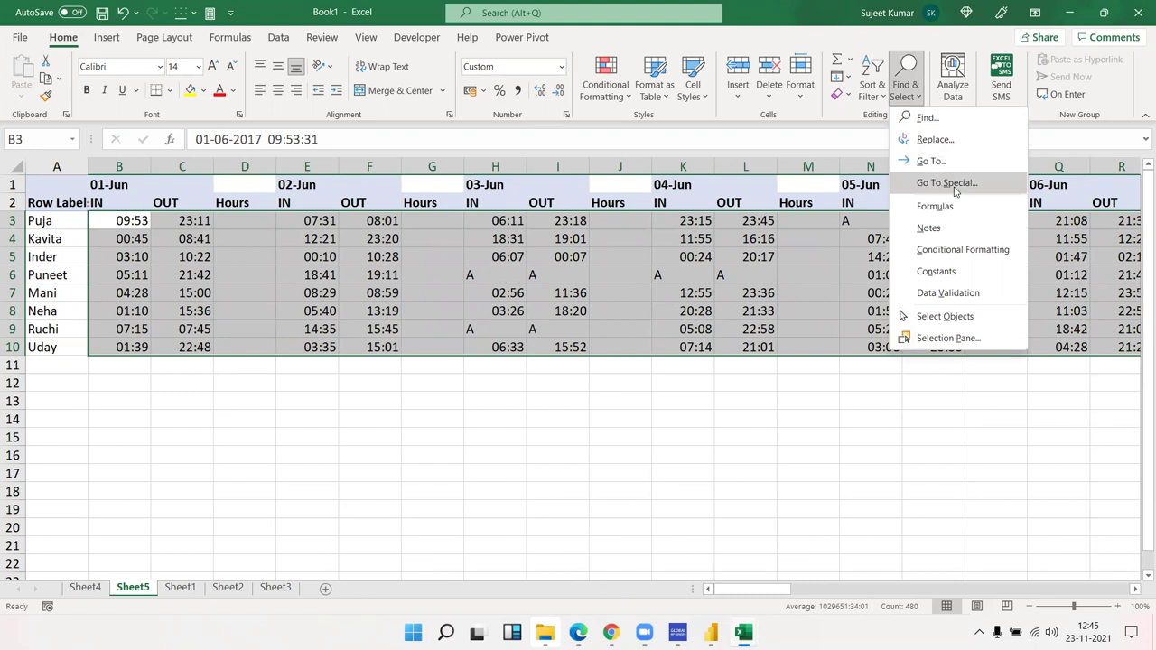
left_click(948, 184)
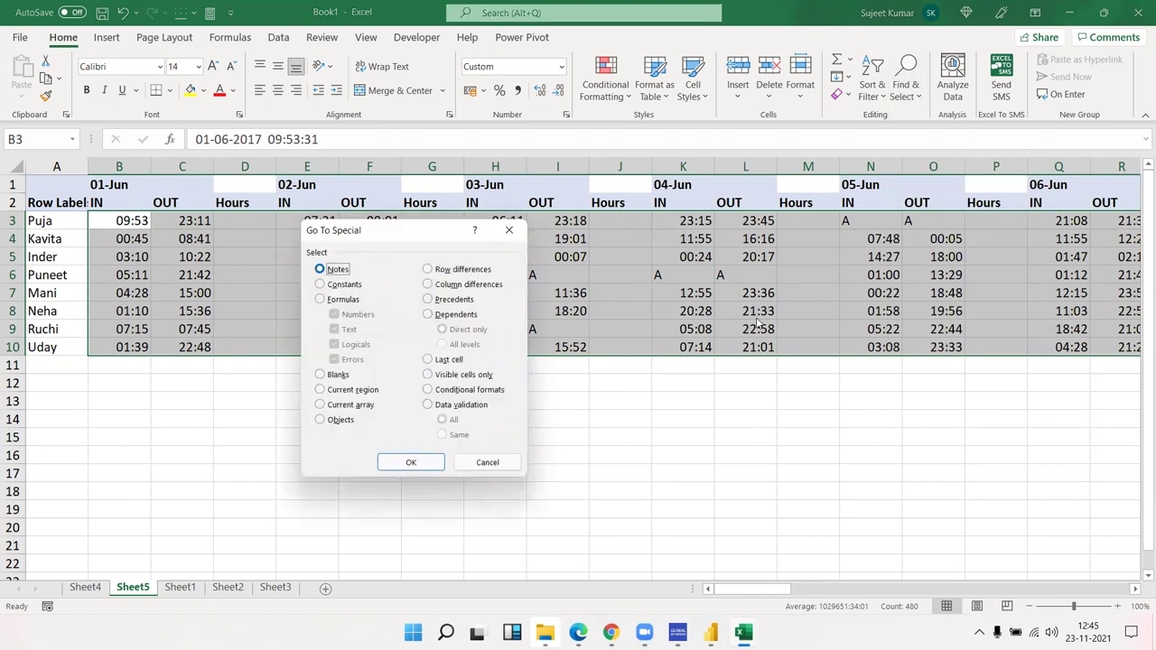
left_click(329, 378)
left_click(411, 461)
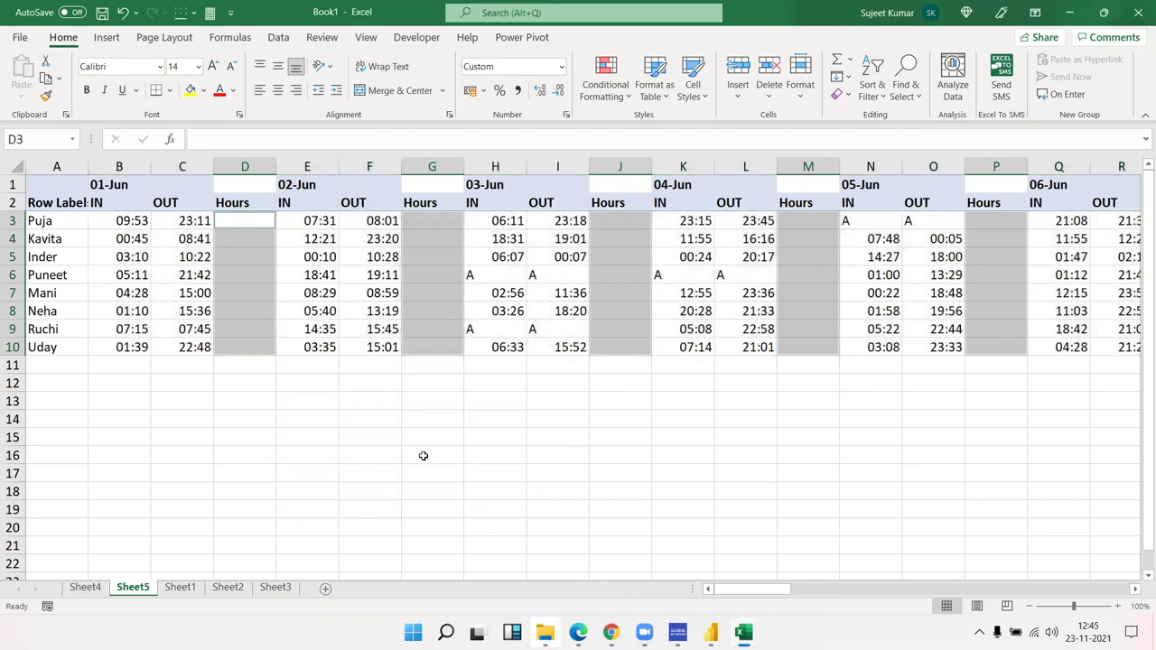
Step: Fill all selected blank Hours cells with =C3-B3 at once, and add Sheet6
type("=")
key("Left")
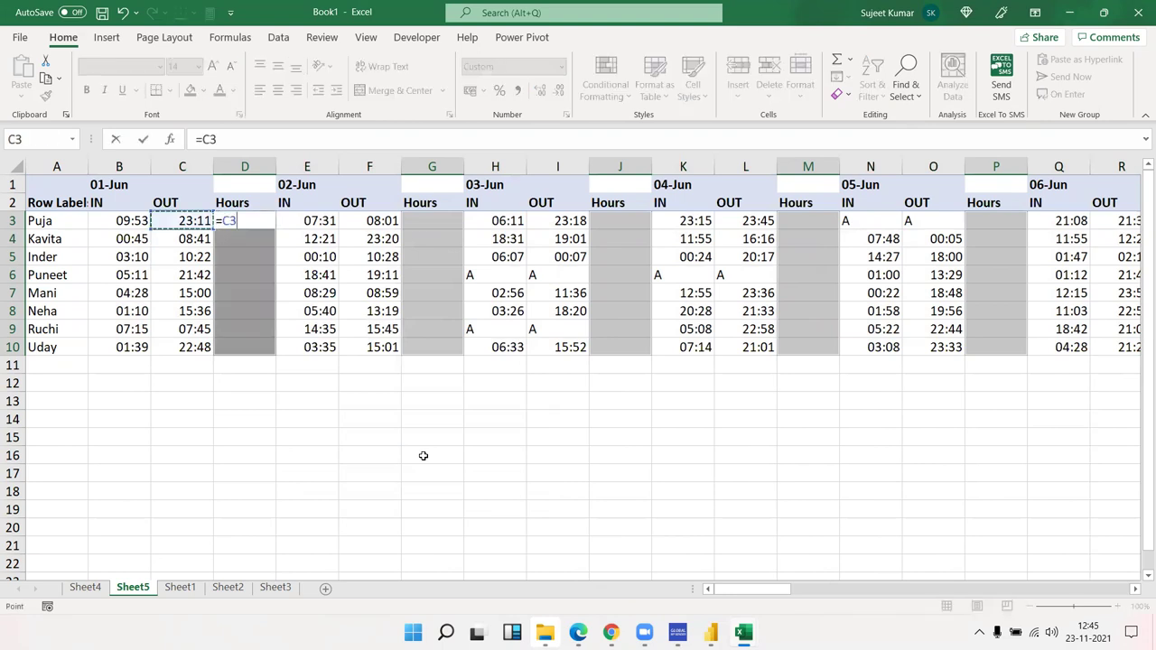
type("-")
key("Left")
key("Left")
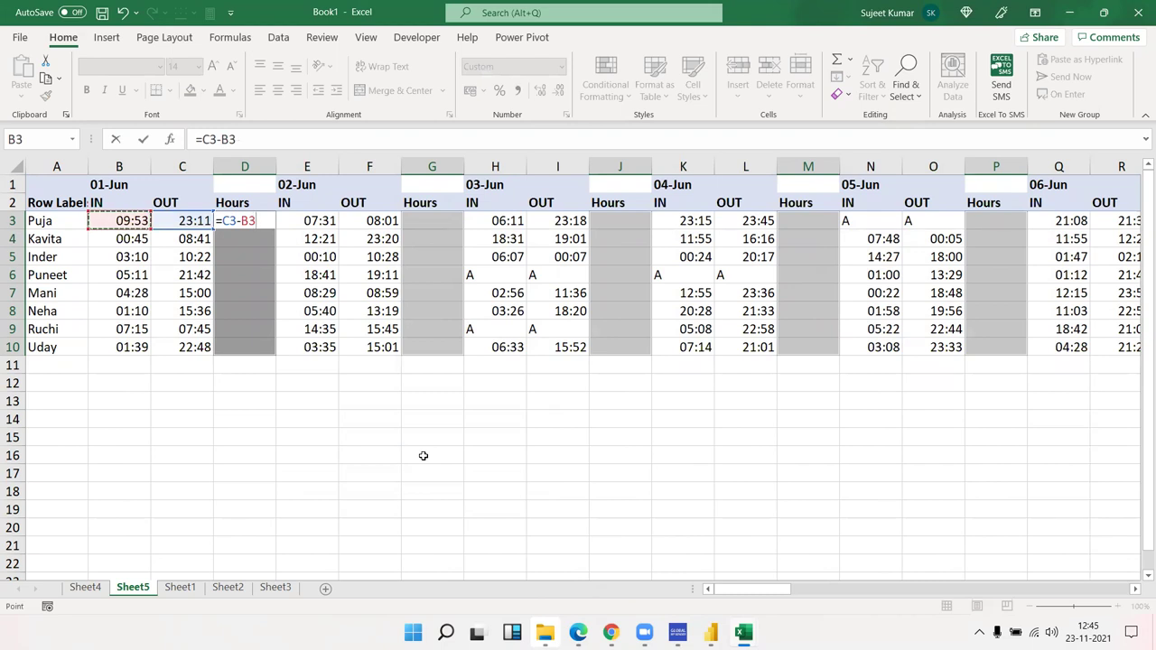
key("ctrl+Return")
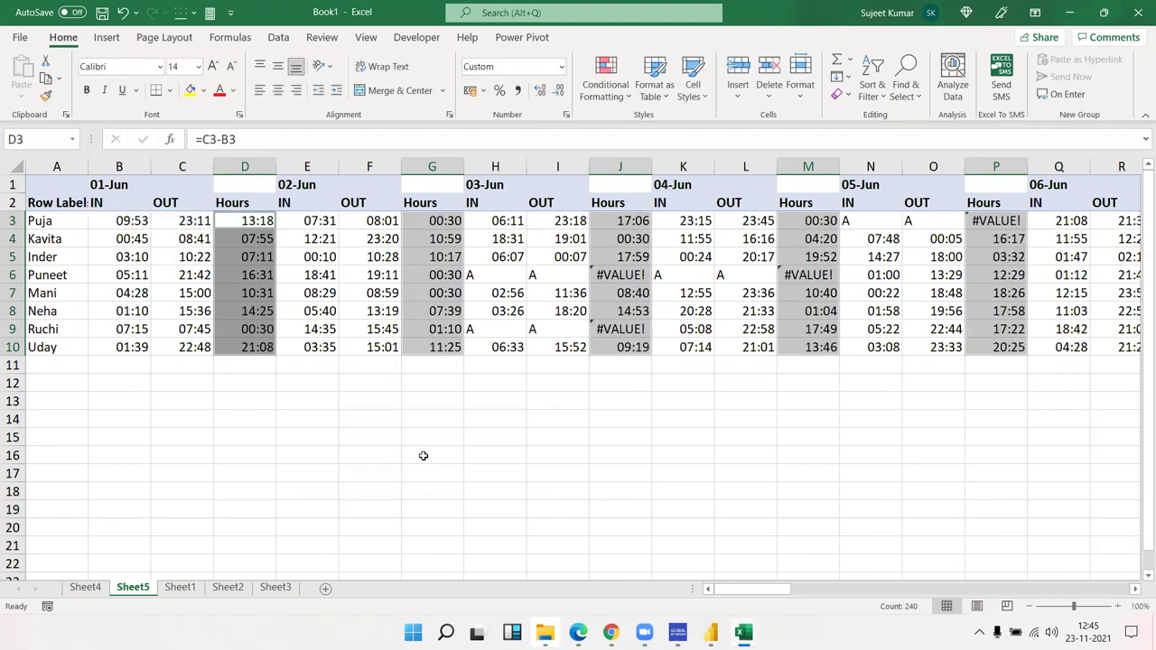
left_click(326, 588)
Step: Fill the whole block C6:J14 on Sheet6 with 7854 using Ctrl+Enter
left_click_drag(179, 269, 618, 426)
type("6523")
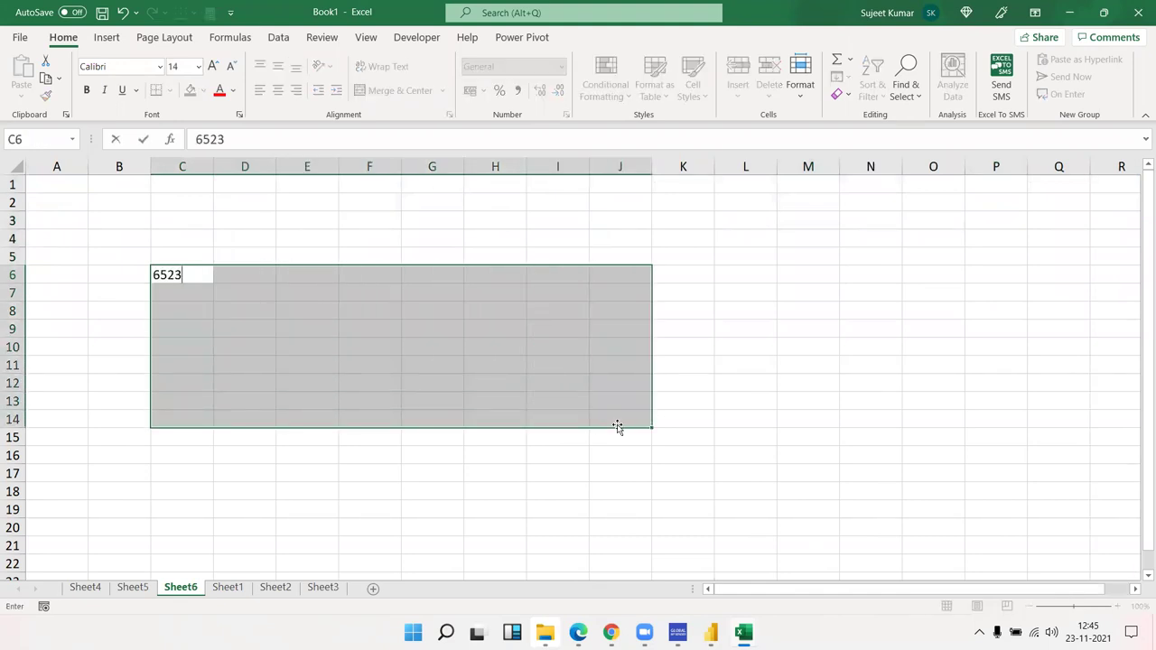
key("Return")
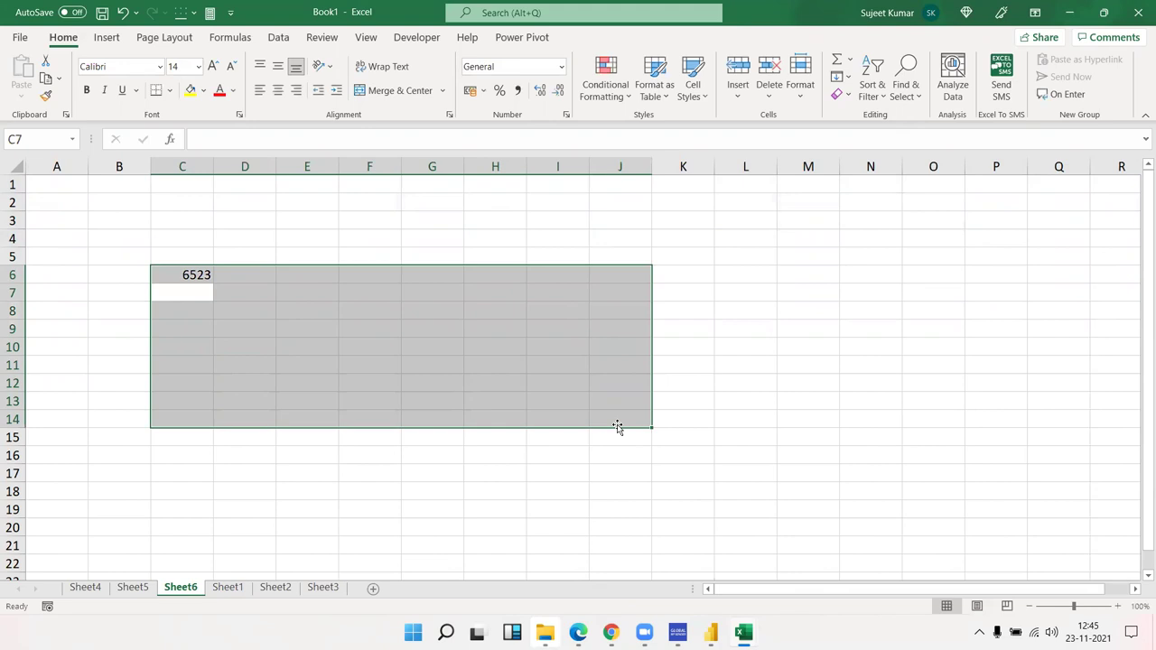
type("7854")
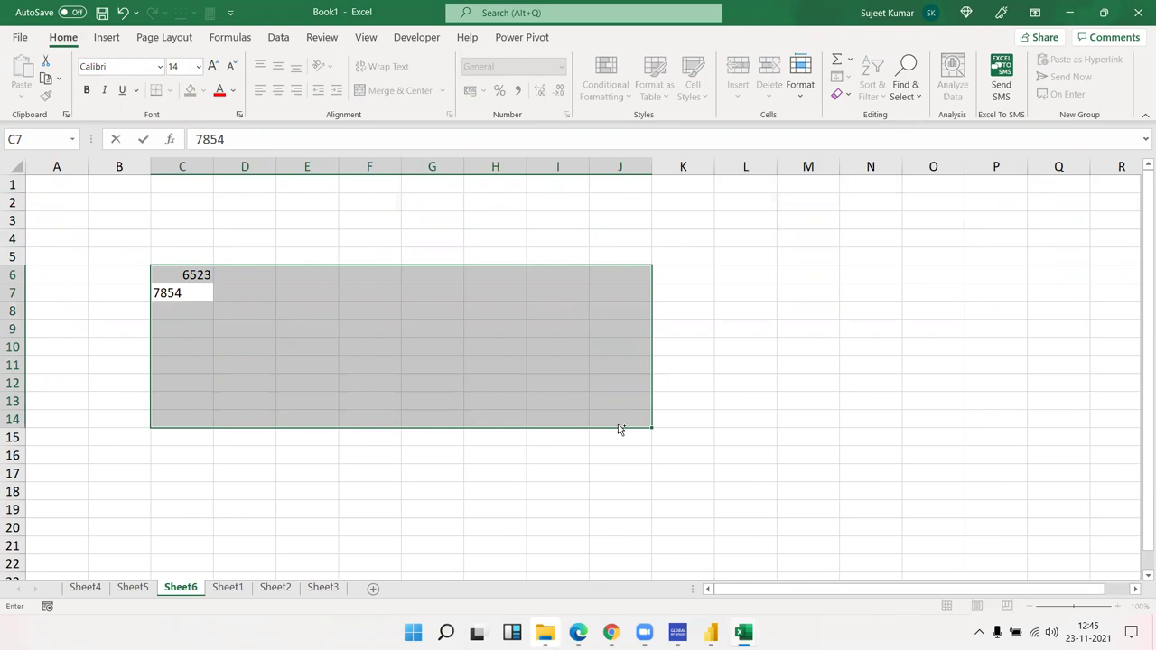
key("ctrl+Return")
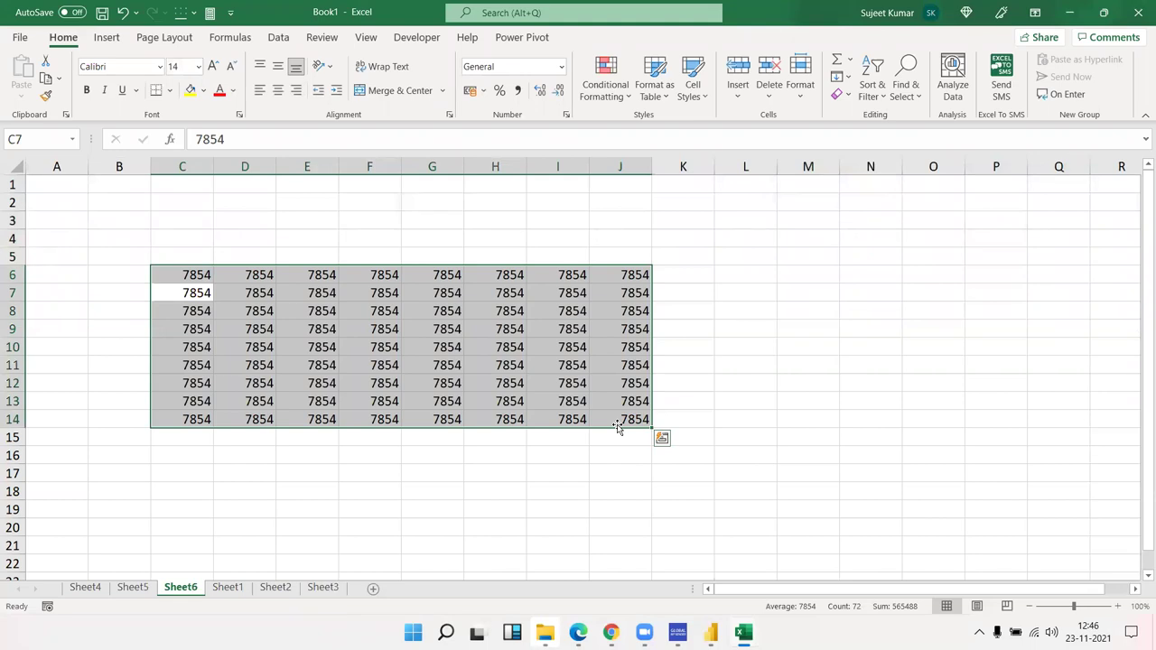
Step: Select L6:O10 and L3, then move through the sheets to the blank Sheet3
left_click_drag(747, 272, 906, 330)
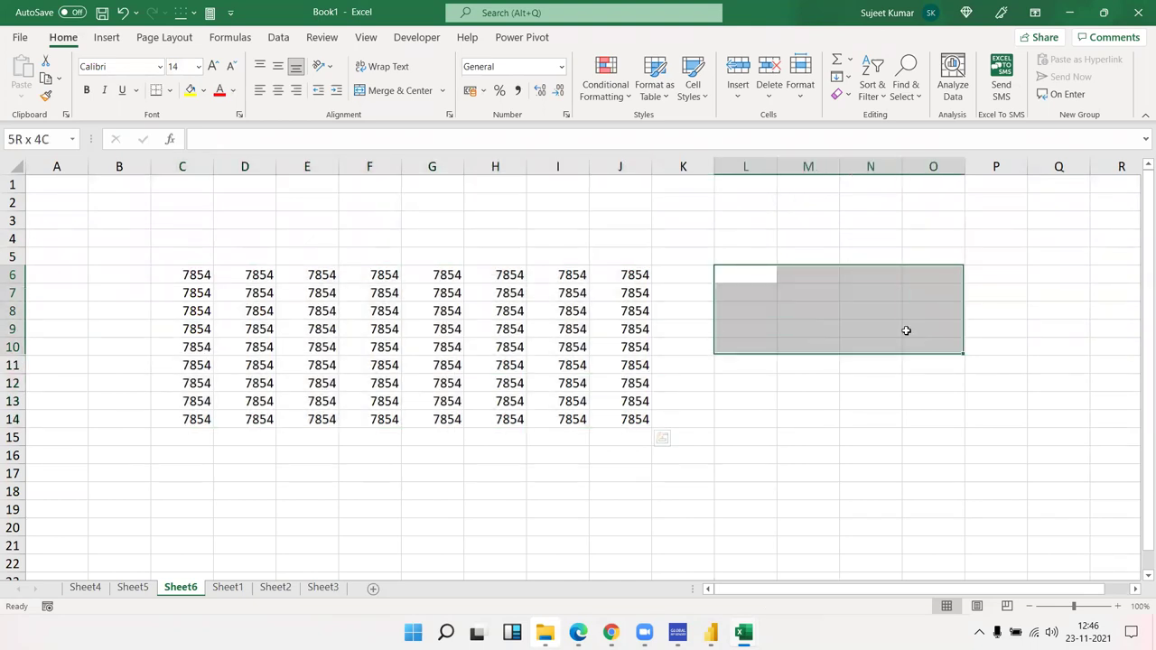
left_click(735, 221)
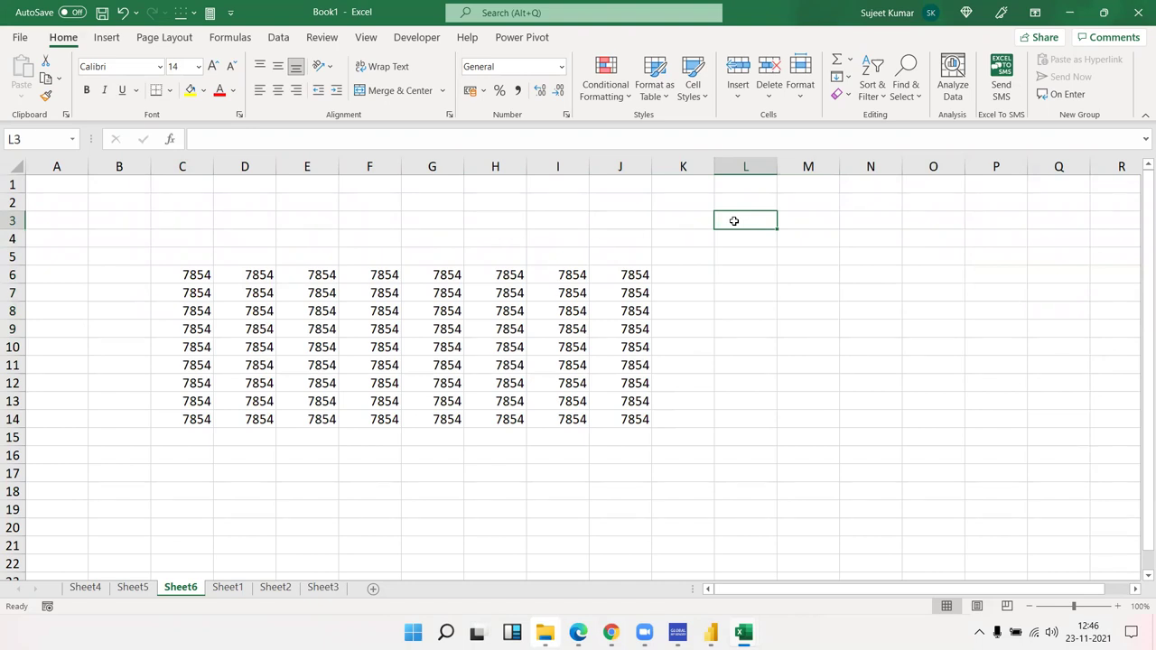
key("Down")
key("Up")
left_click(241, 593)
key("ctrl+Page_Down")
key("ctrl+Page_Down")
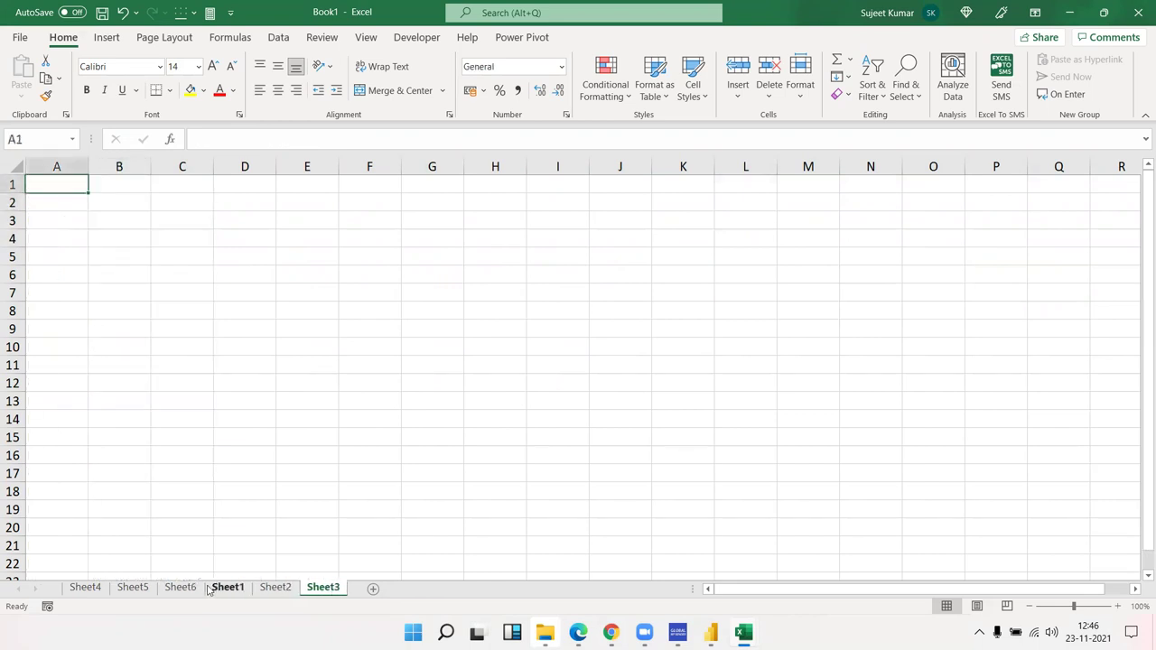
Step: On Sheet5, rewrite D3 as =IFERROR(C3-B3,"") and apply it to every selected Hours cell
left_click(180, 588)
left_click(135, 588)
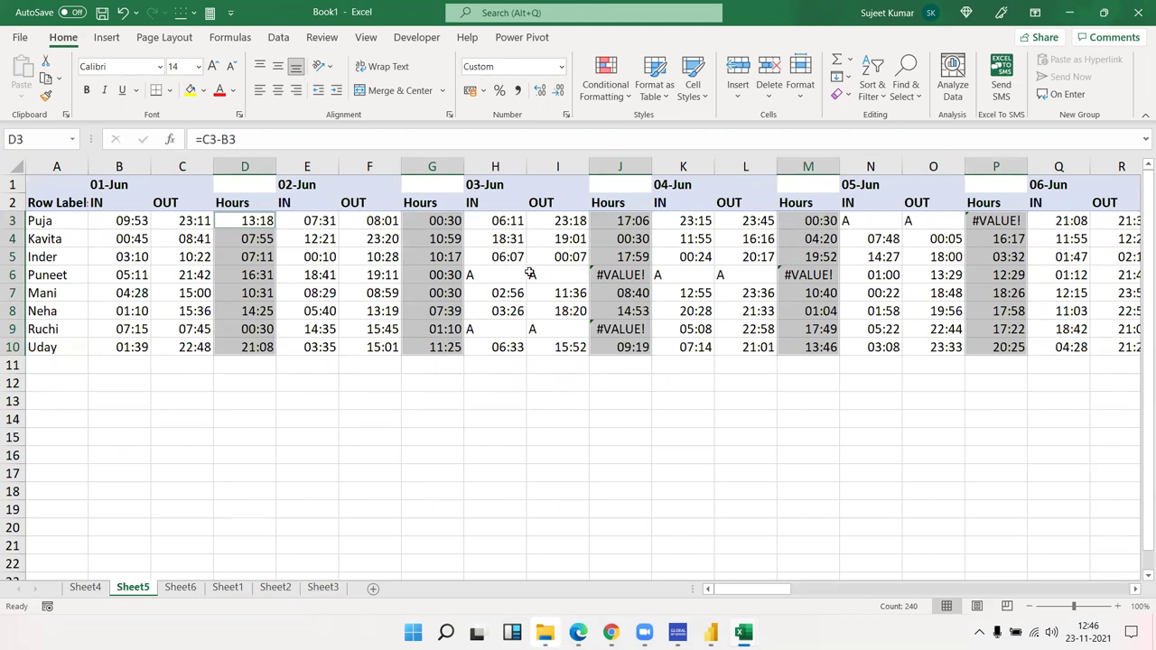
left_click(207, 146)
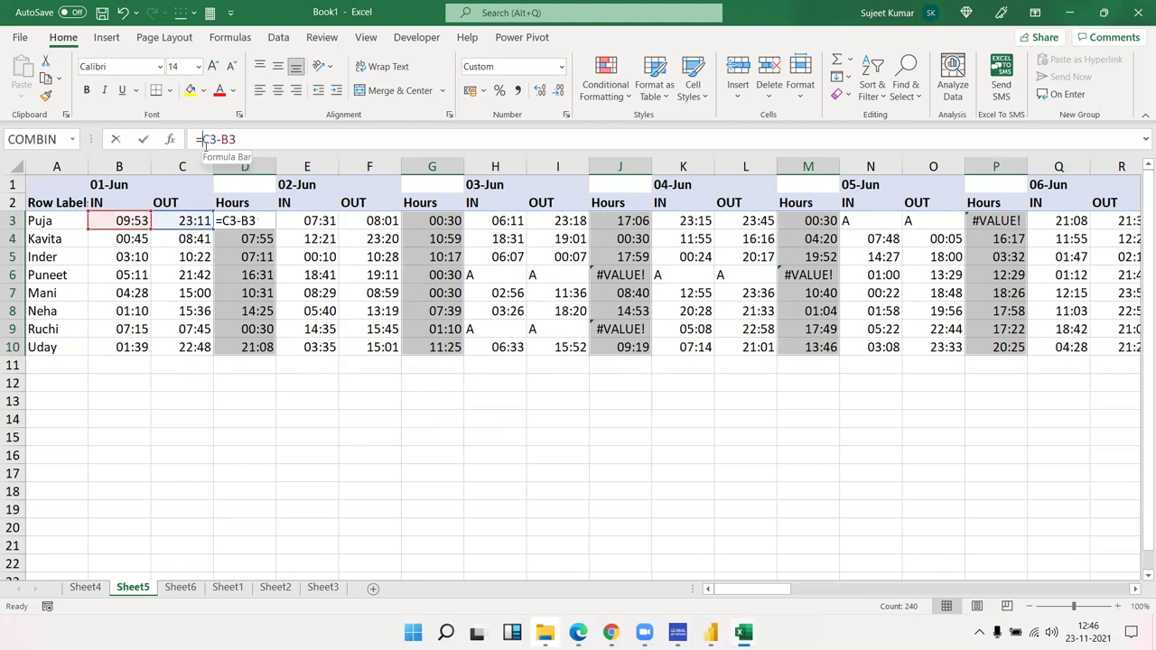
type("IF")
key("Down")
key("Tab")
left_click(306, 139)
type(",\"\"")
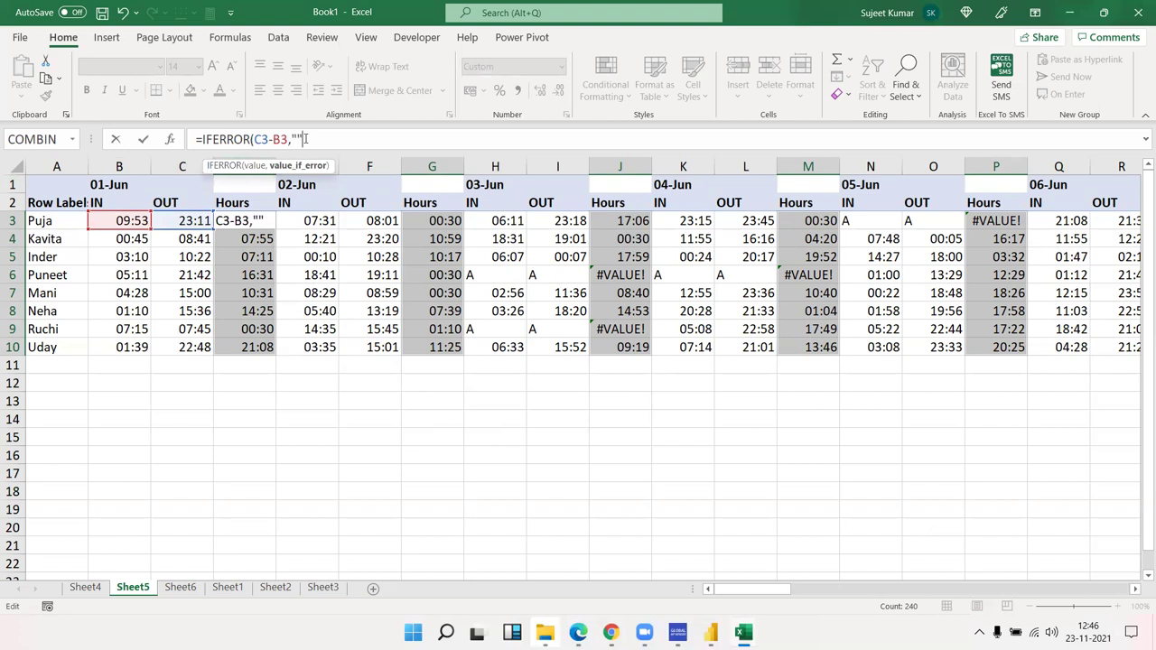
type(")")
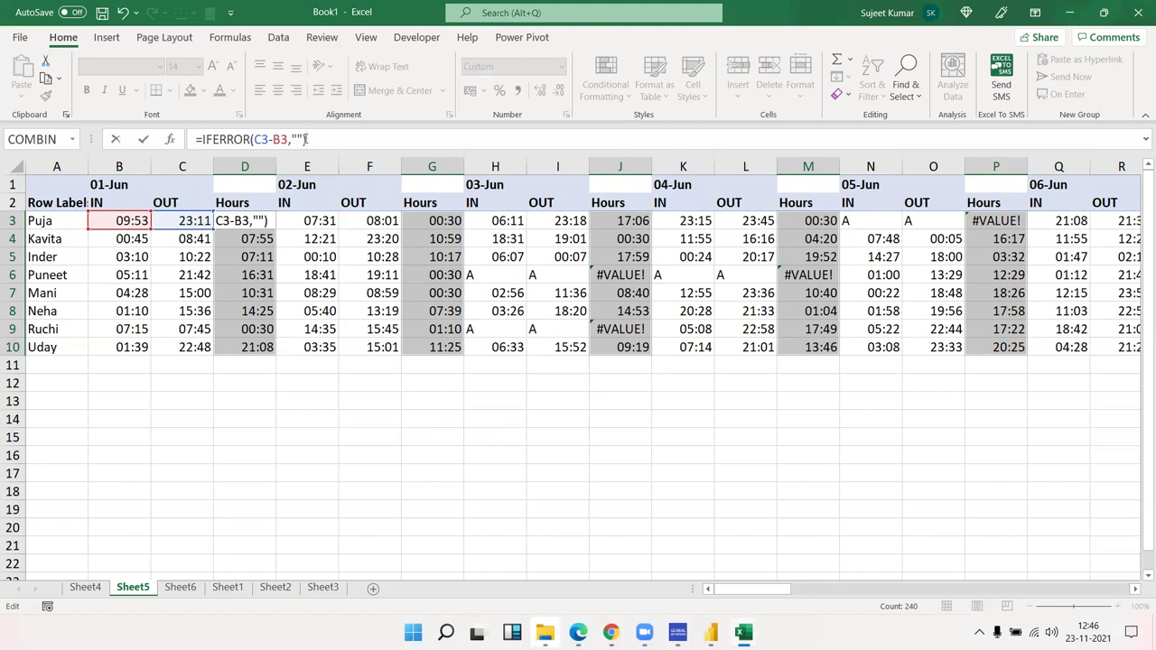
key("ctrl+Return")
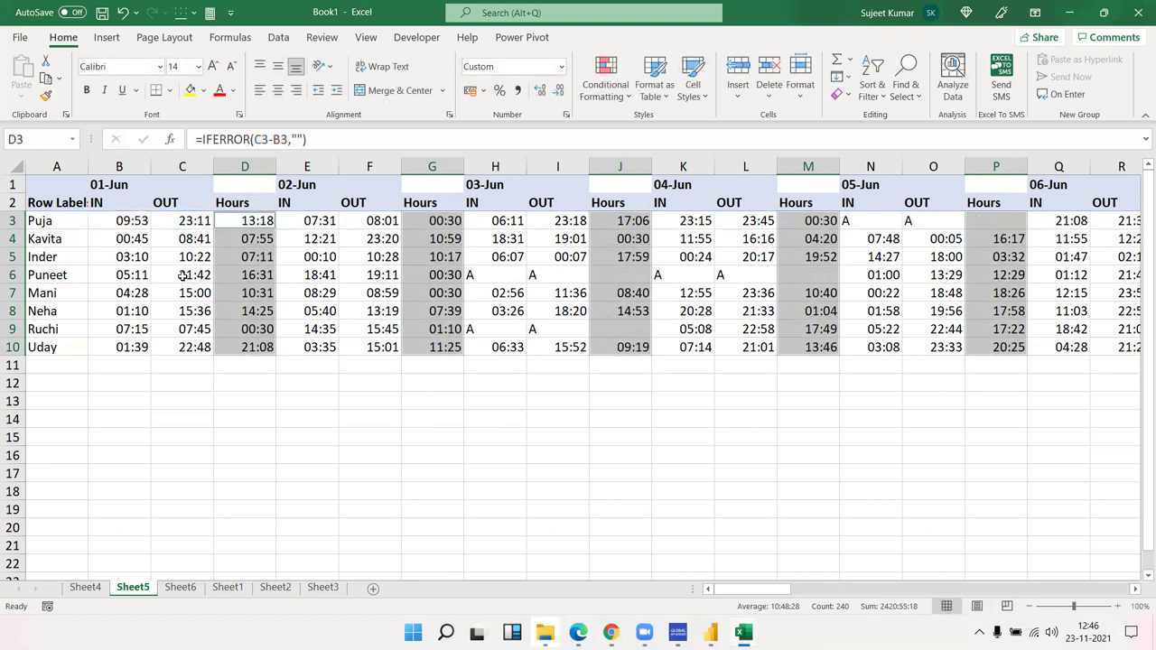
left_click(435, 258)
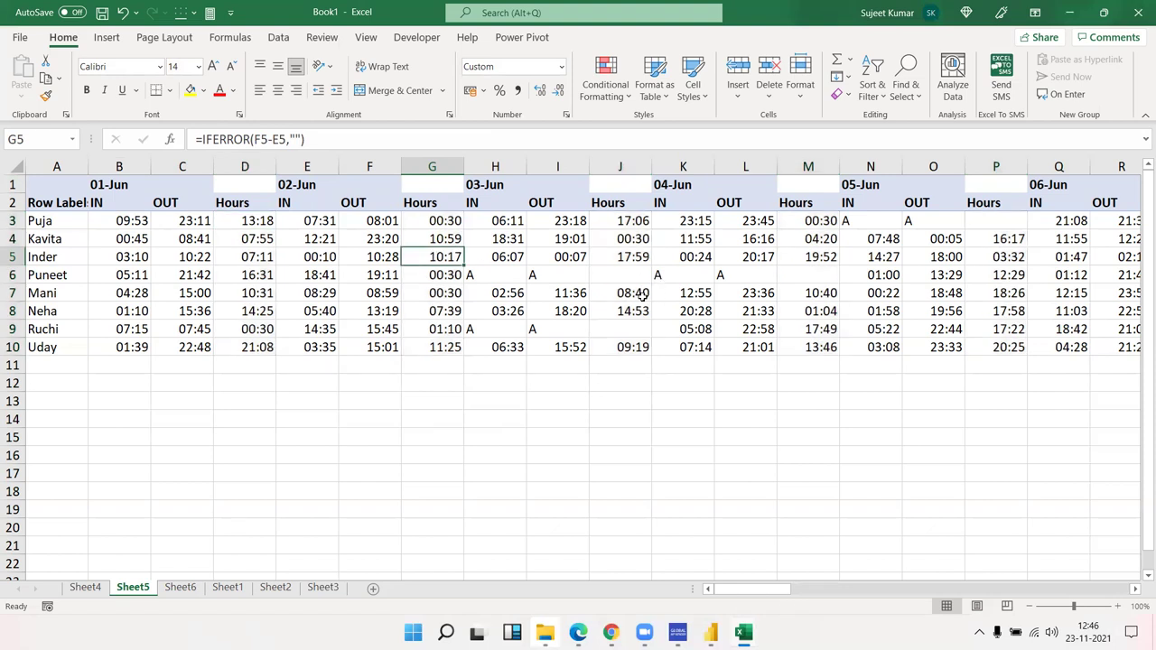
left_click(643, 261)
left_click(655, 257)
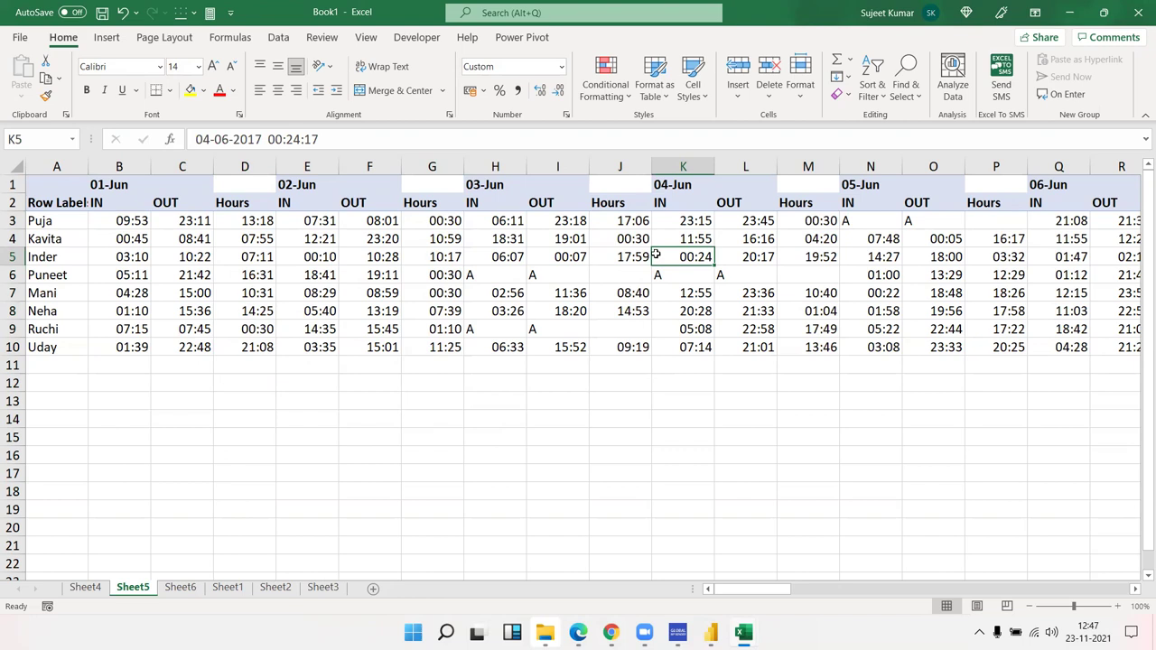
key("Down")
key("Left")
key("Left")
key("Right")
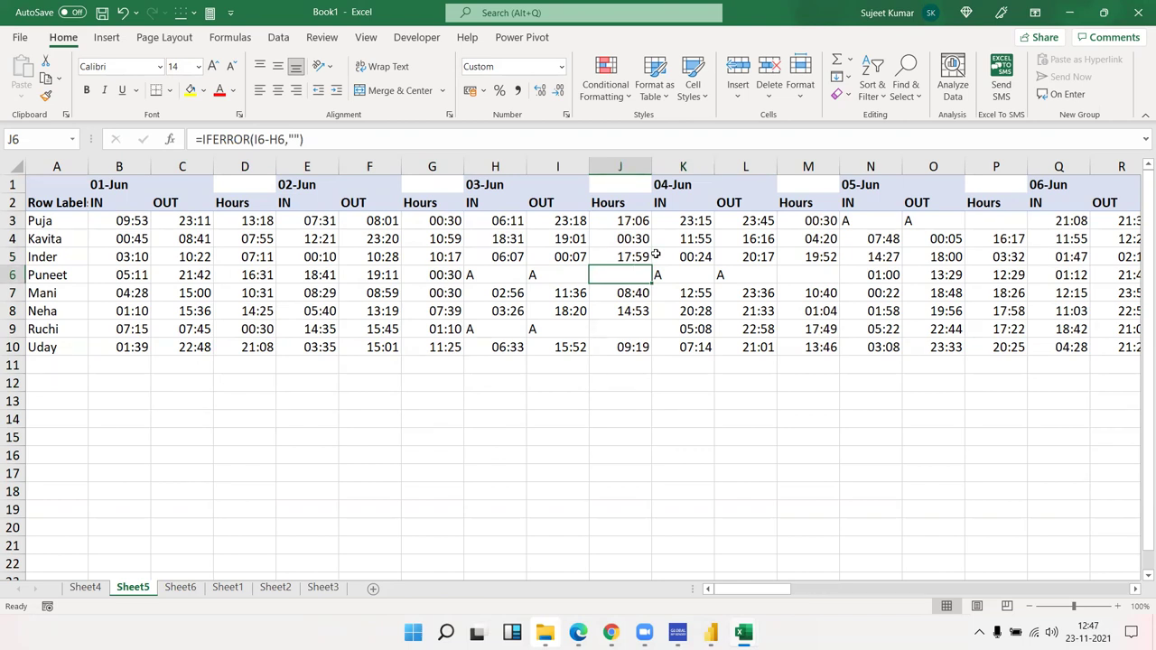
double_click(614, 280)
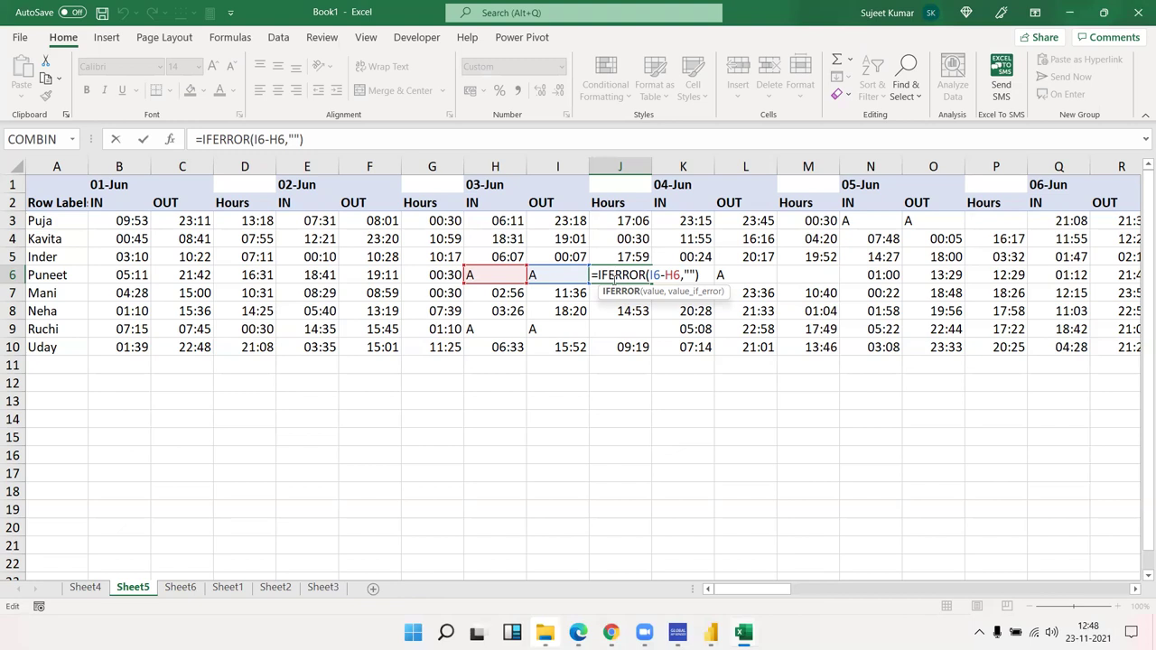
key("Return")
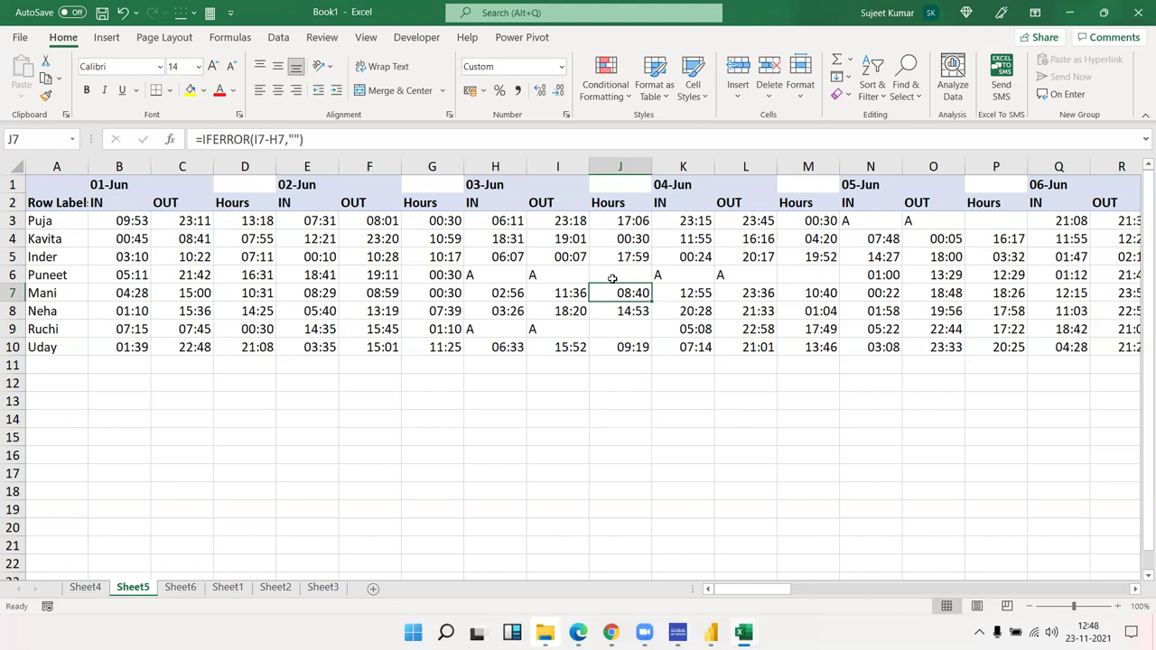
key("super+d")
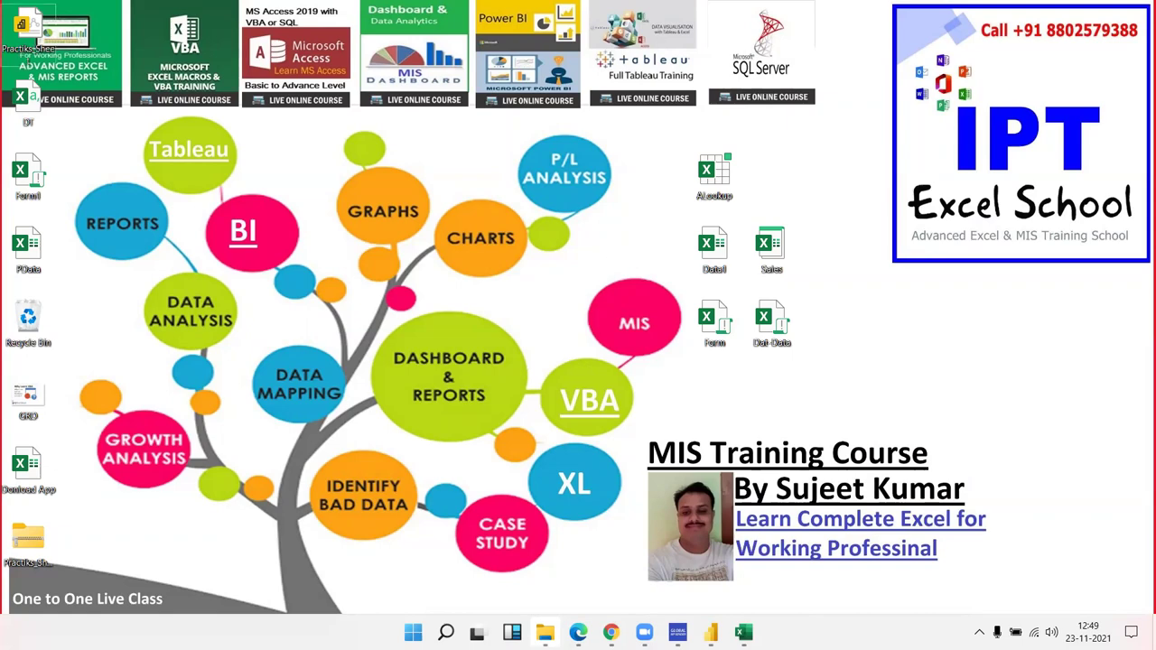
mouse_move(743, 632)
left_click(746, 565)
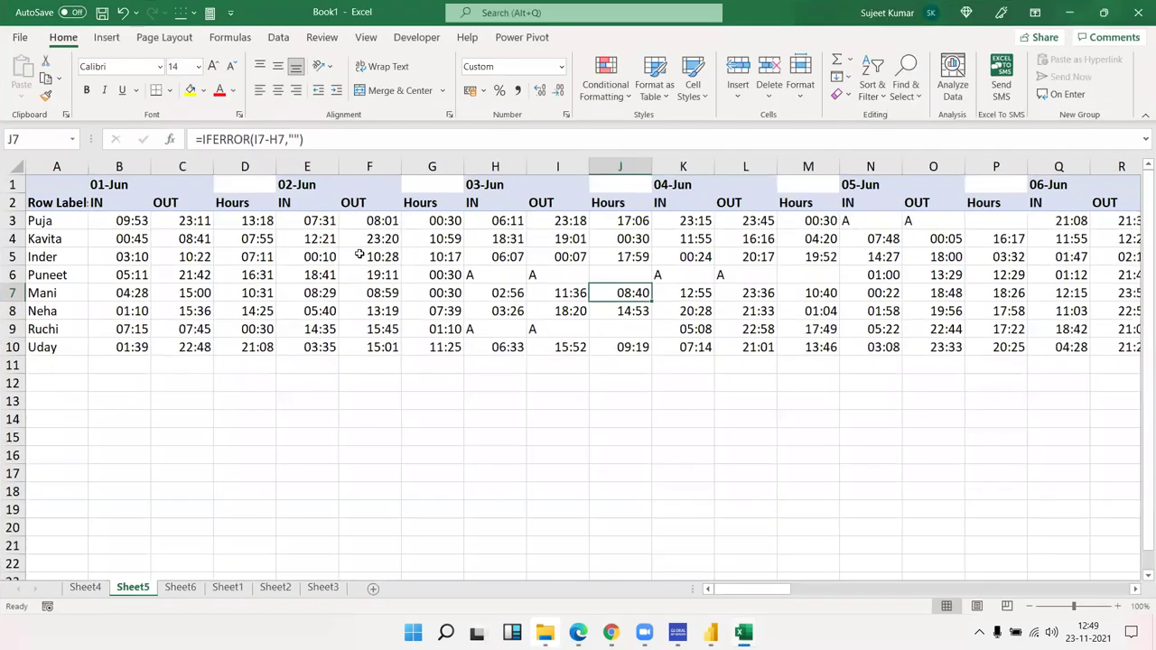
Step: Check the IFERROR formula in D3 and the filled Hours values in D3:D10
left_click(254, 218)
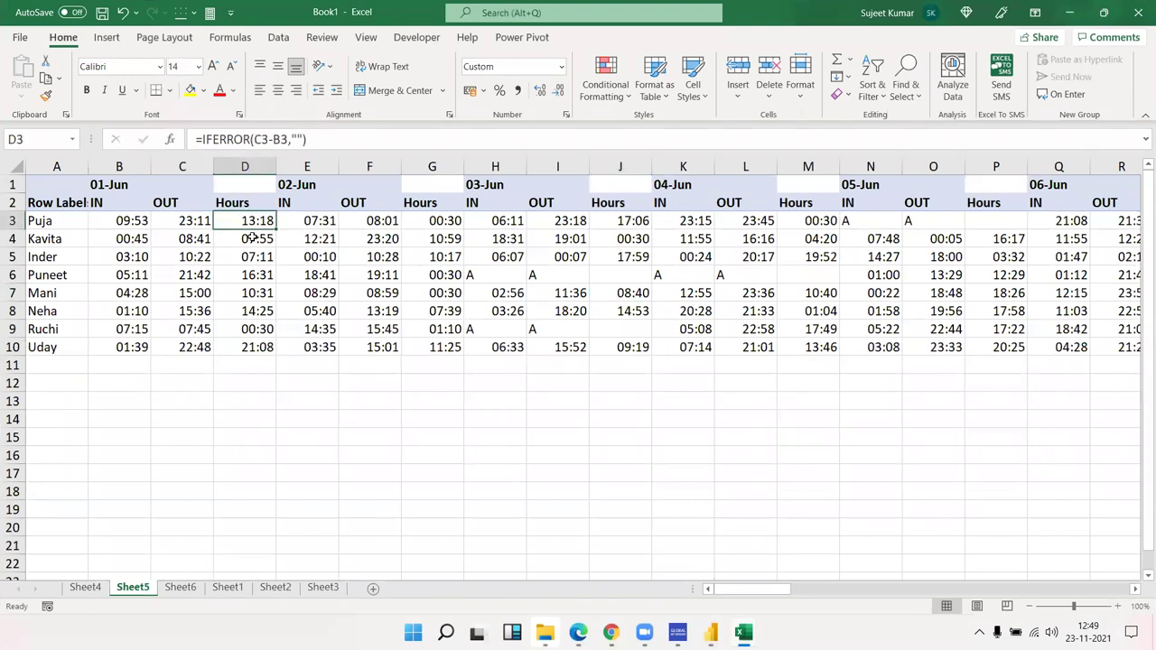
left_click_drag(254, 237, 244, 349)
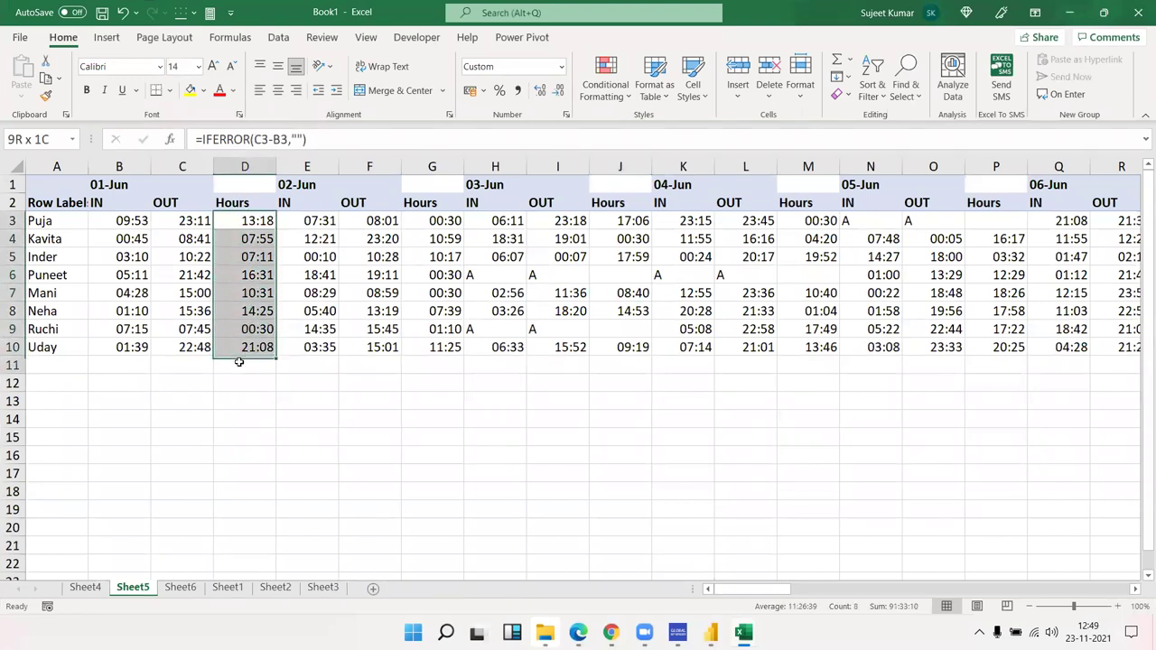
left_click(290, 203)
left_click(283, 219)
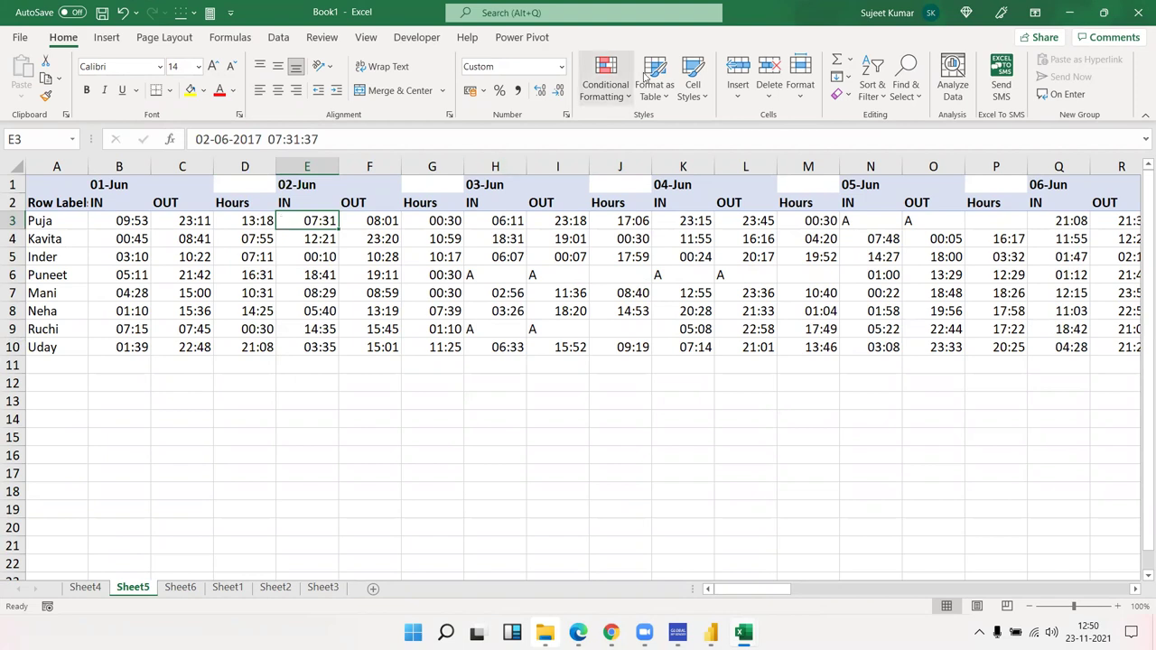
Step: Inspect the 05-Jun OUT time in O10 and R5, then close the workbook
left_click(932, 343)
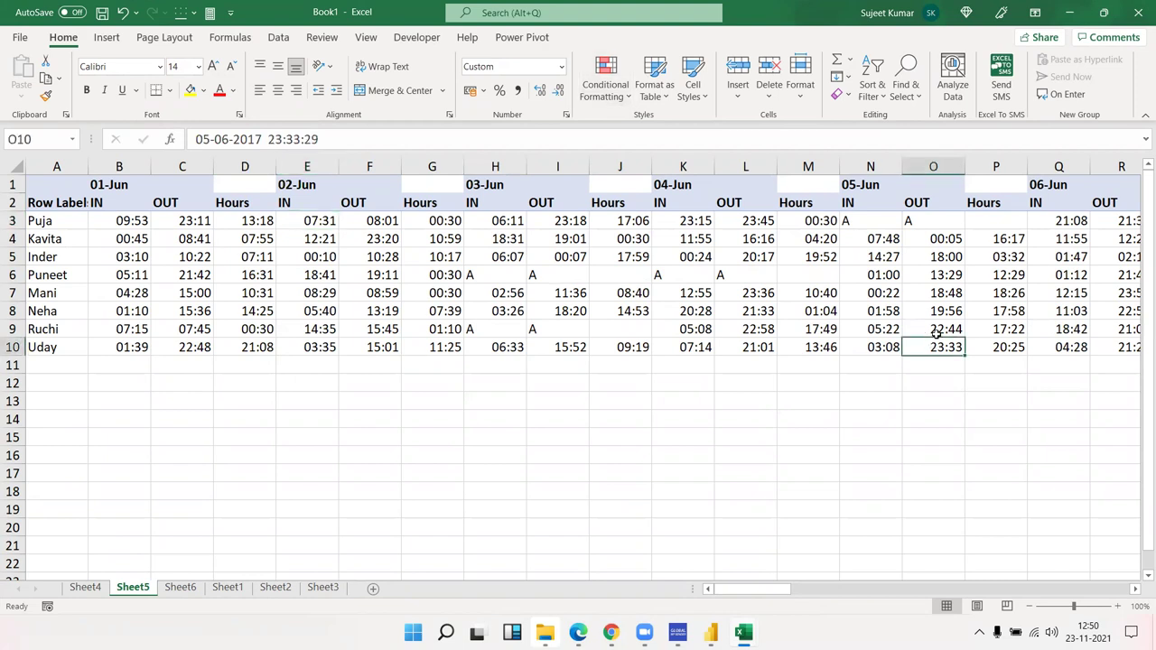
left_click(1112, 264)
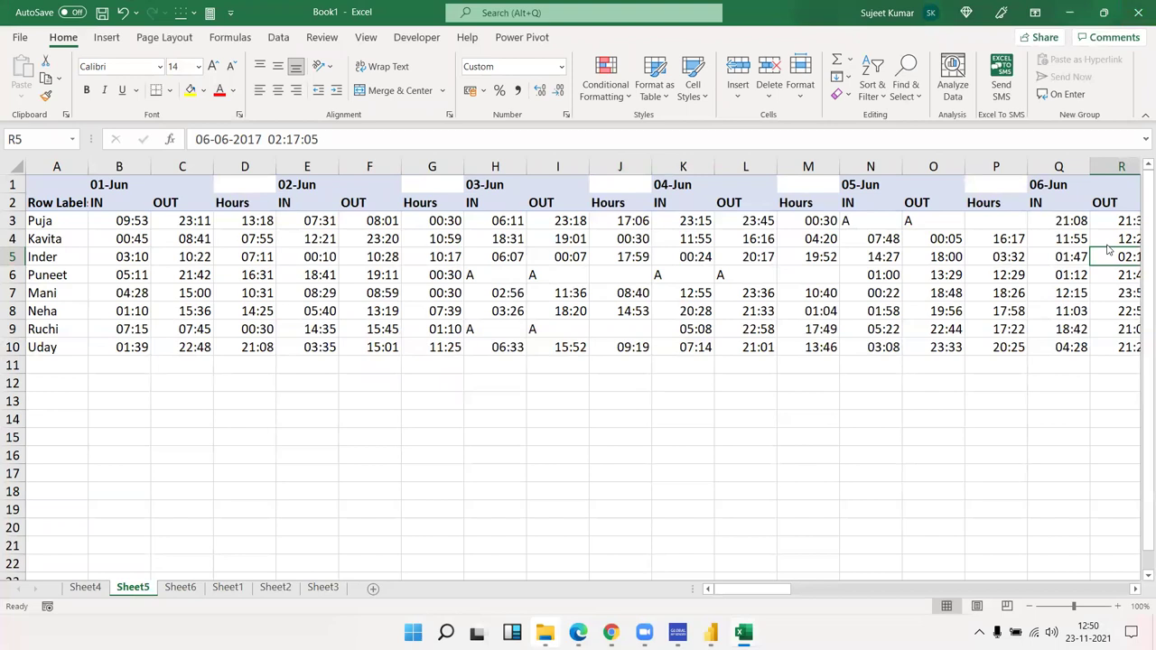
left_click(1138, 24)
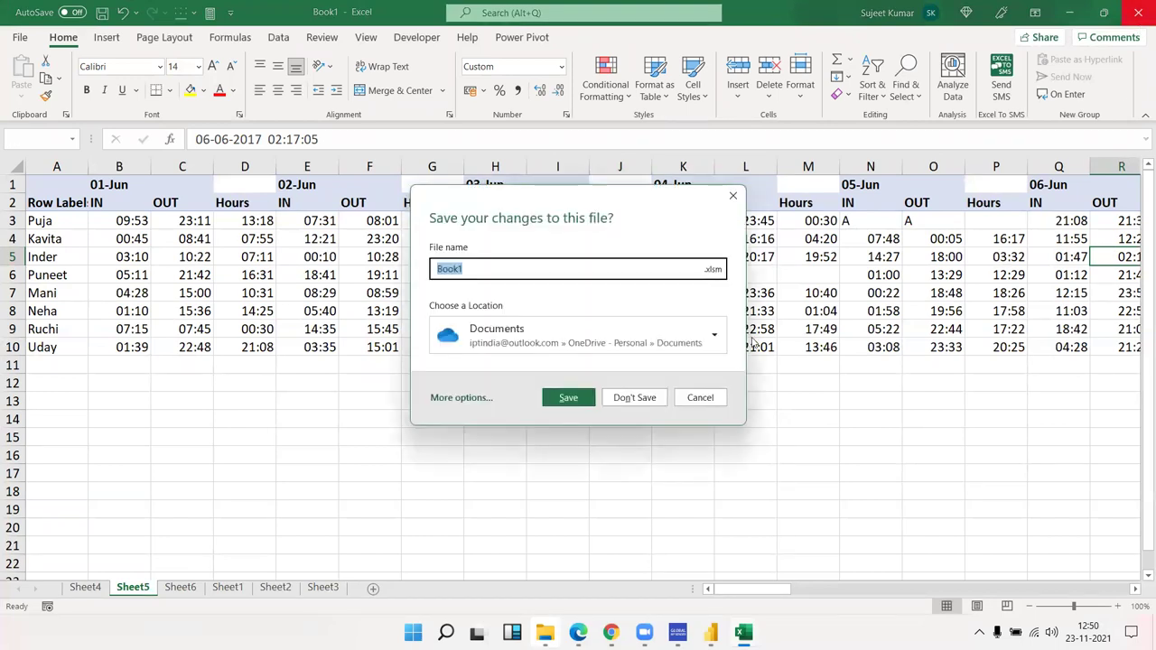
key("n")
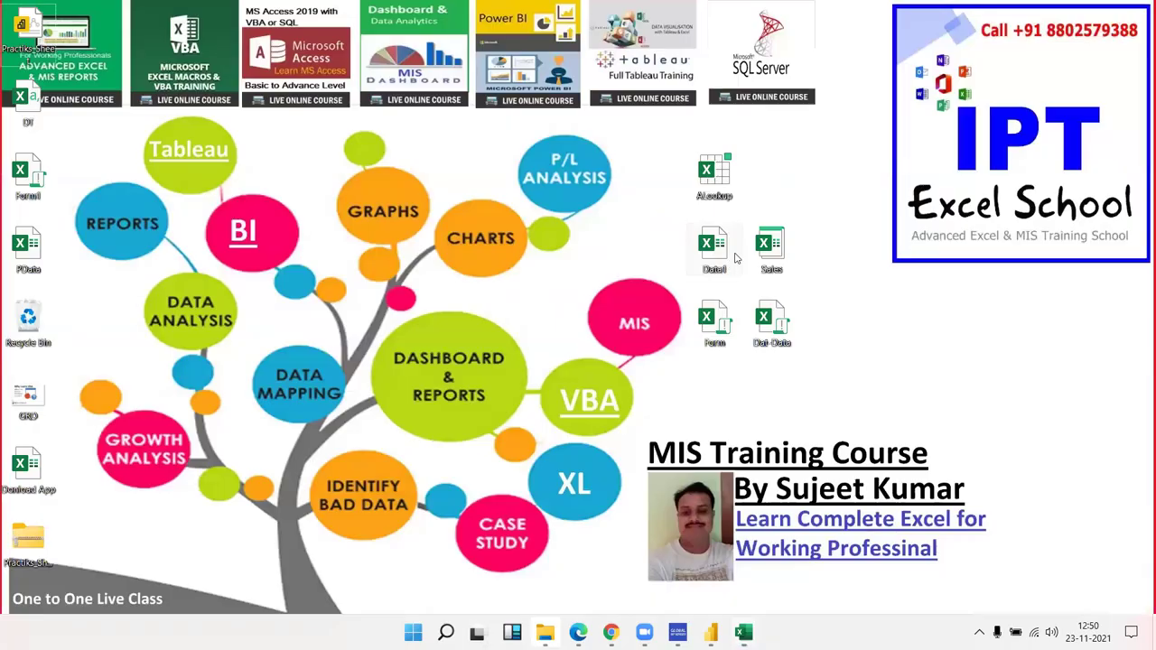